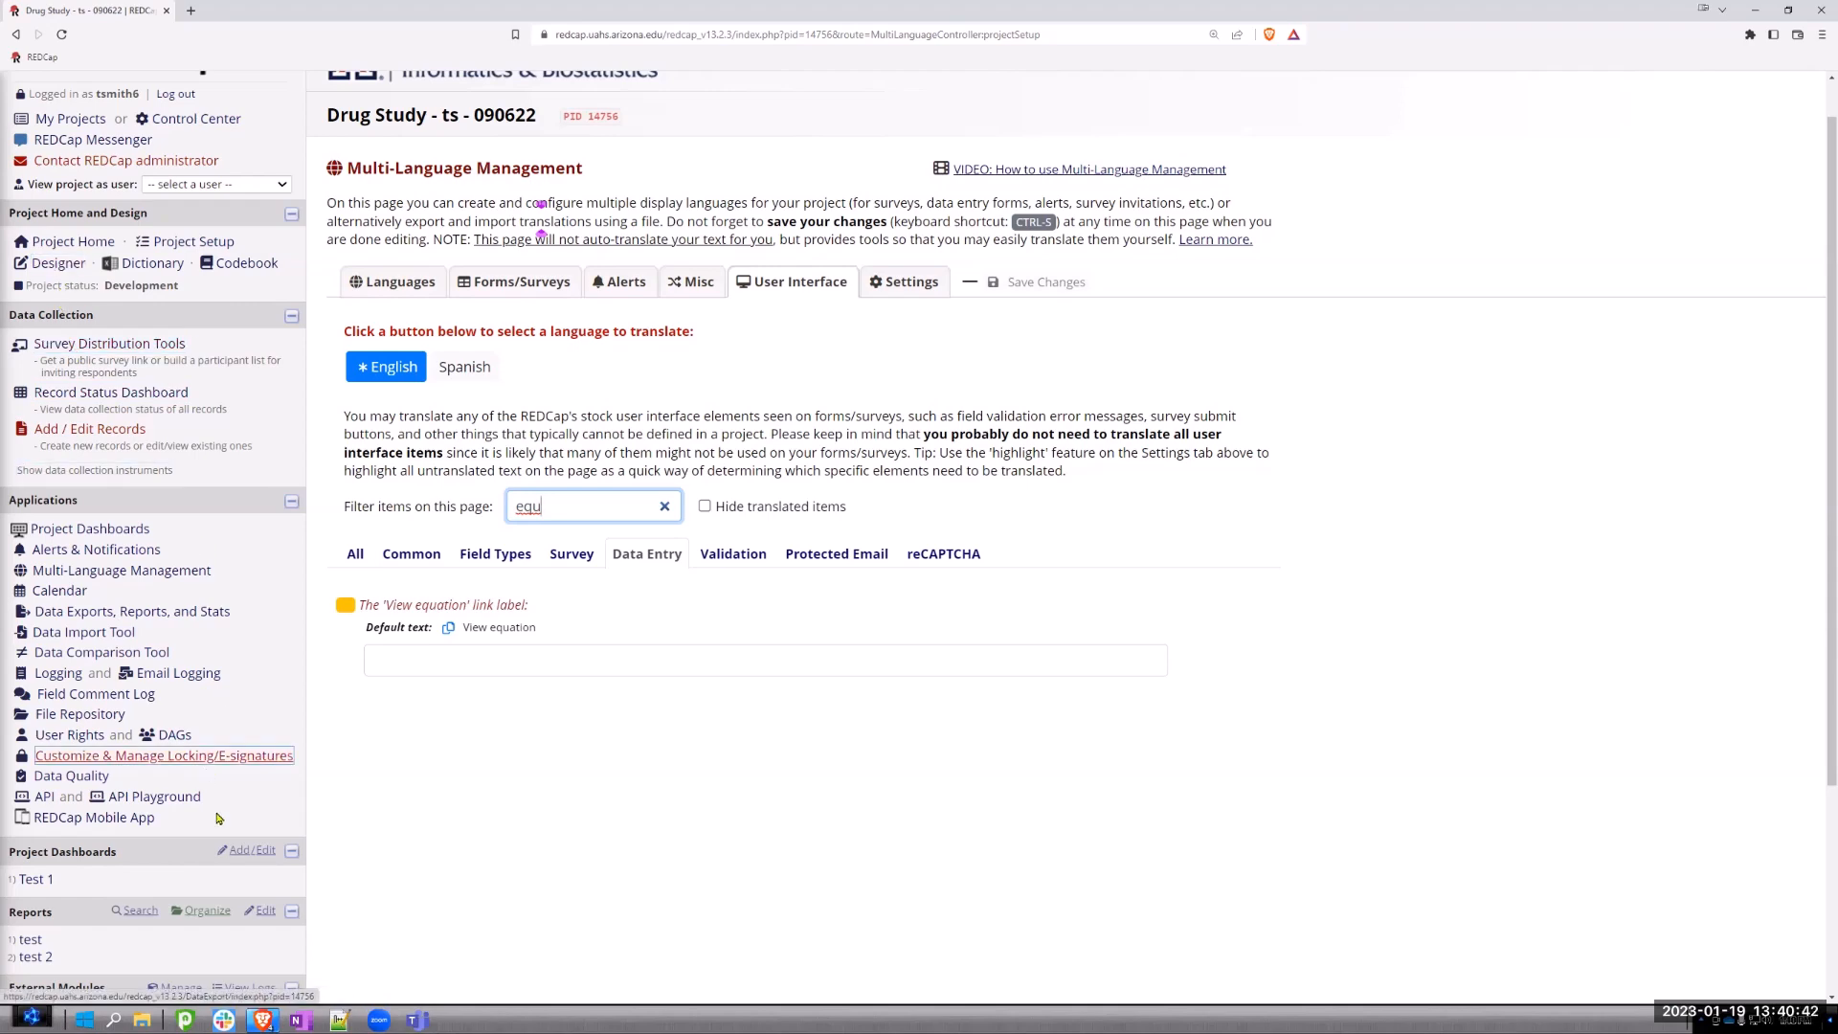
# - Open the project's external module manager and view the documentation of the Report Tweaks module
pyautogui.scroll(-2, 163, 811)
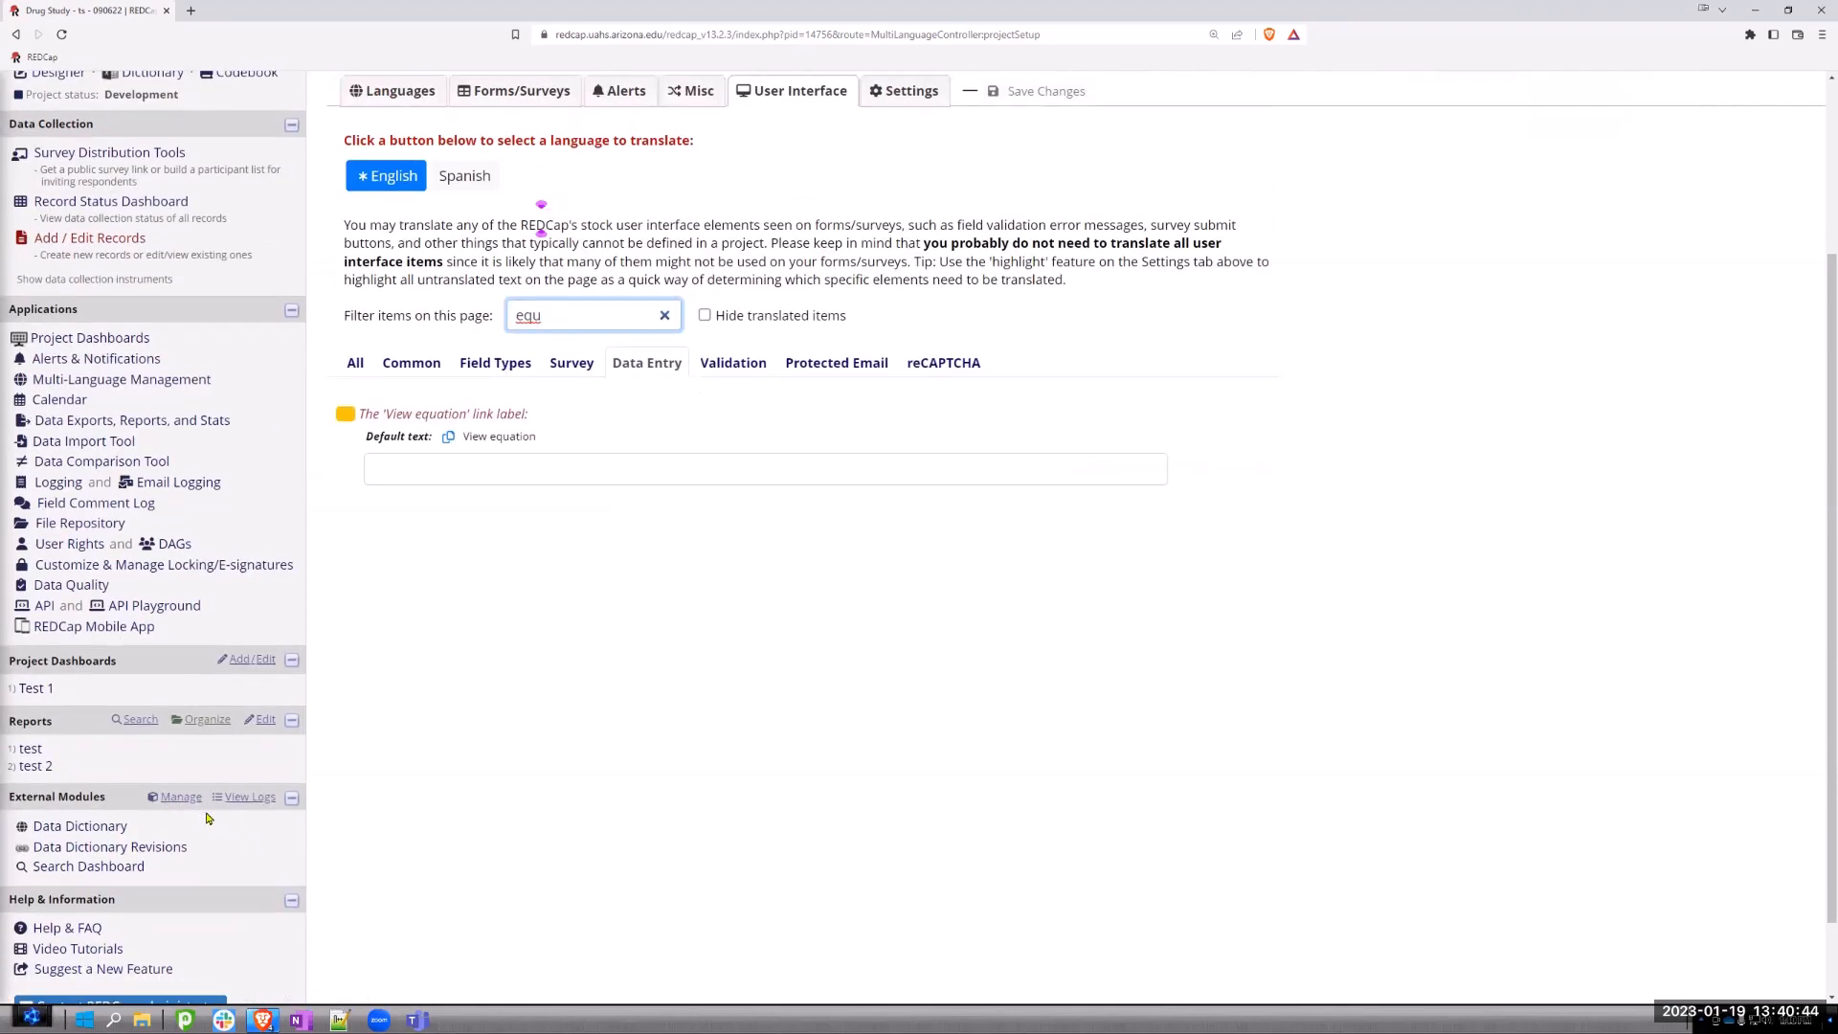
pyautogui.click(178, 797)
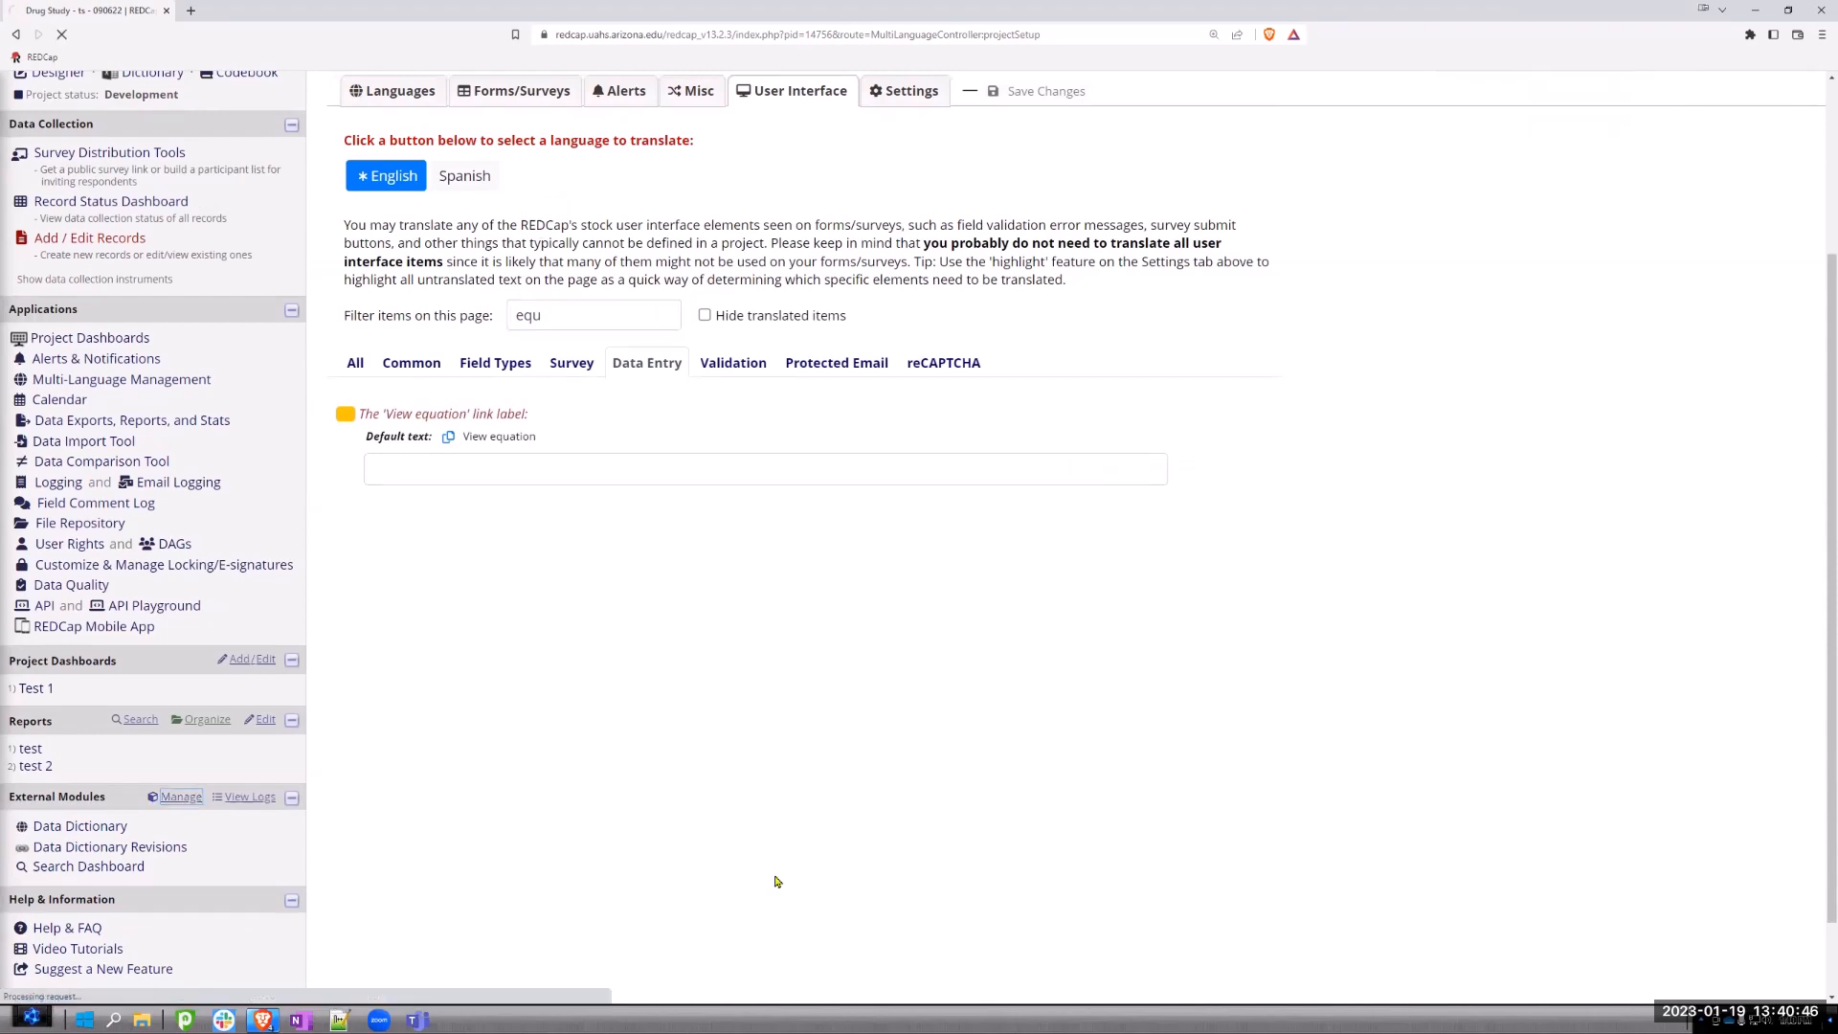
pyautogui.scroll(-3, 744, 837)
pyautogui.scroll(-3, 745, 836)
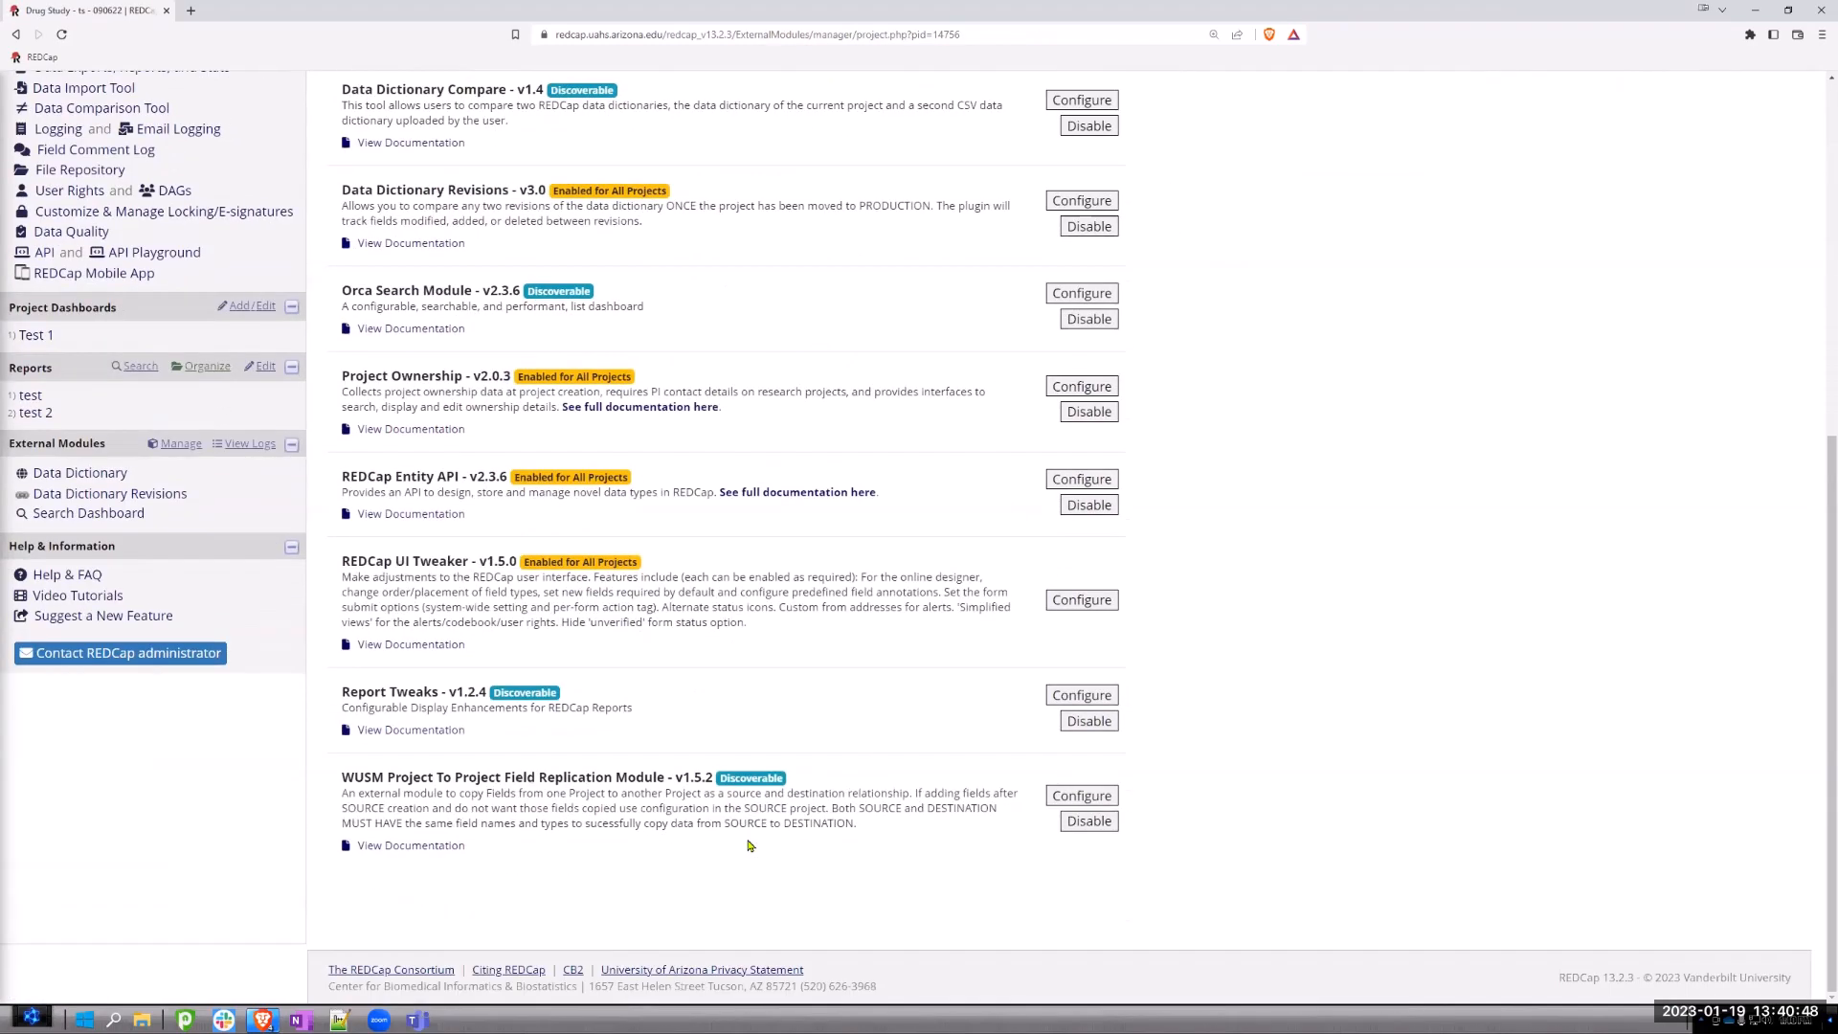
pyautogui.click(378, 736)
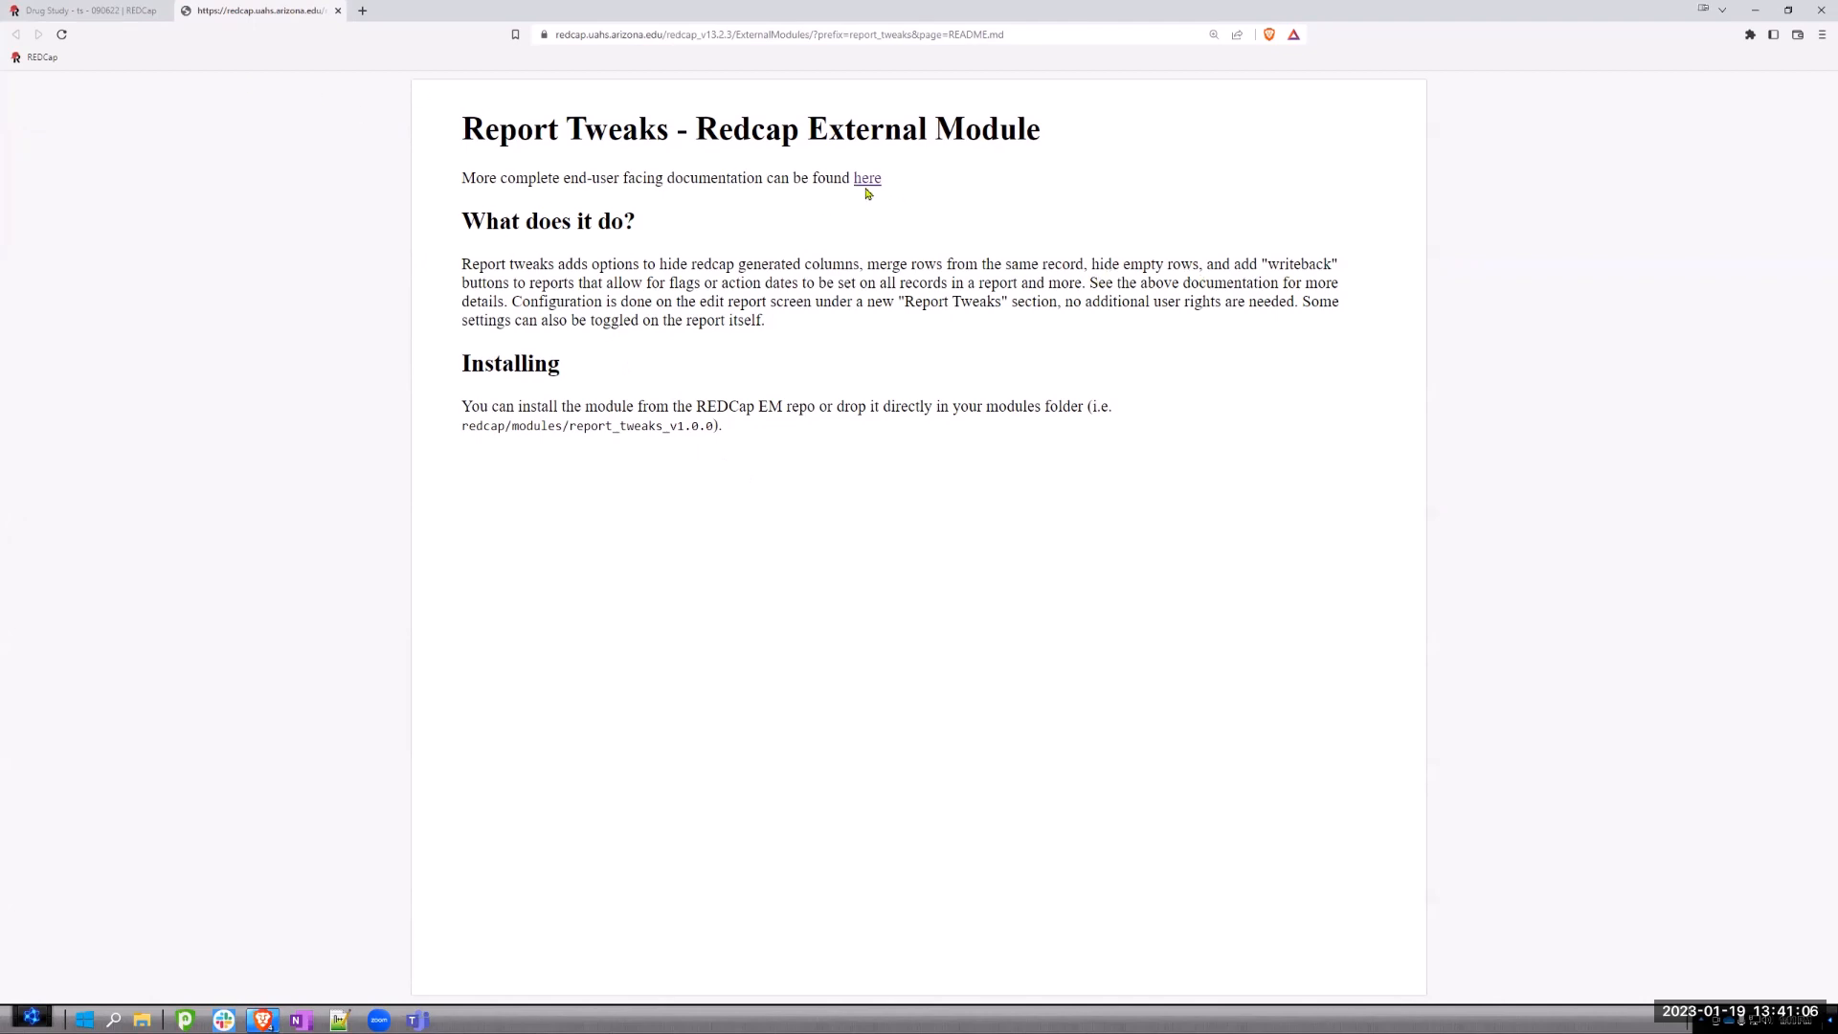
pyautogui.click(338, 18)
# - Open the report "test 2" for editing and look through its access, field, additional option and filter settings
pyautogui.scroll(4, 117, 445)
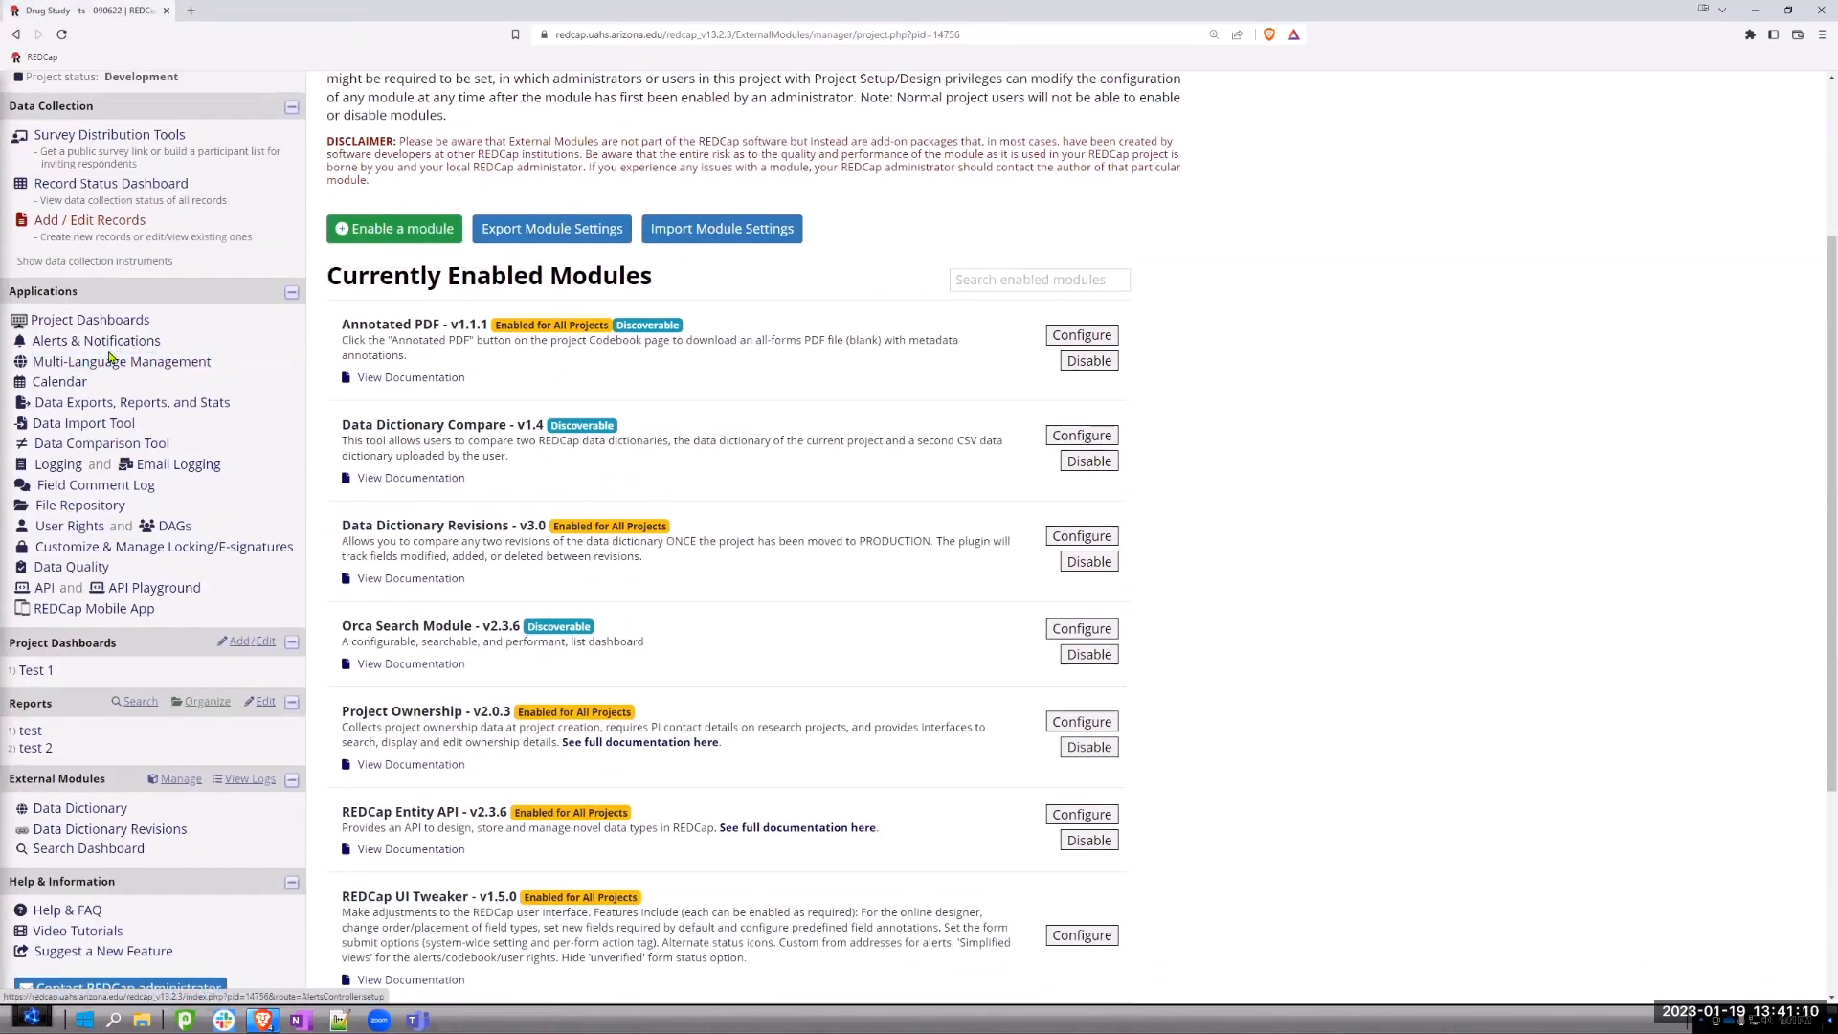
pyautogui.click(80, 406)
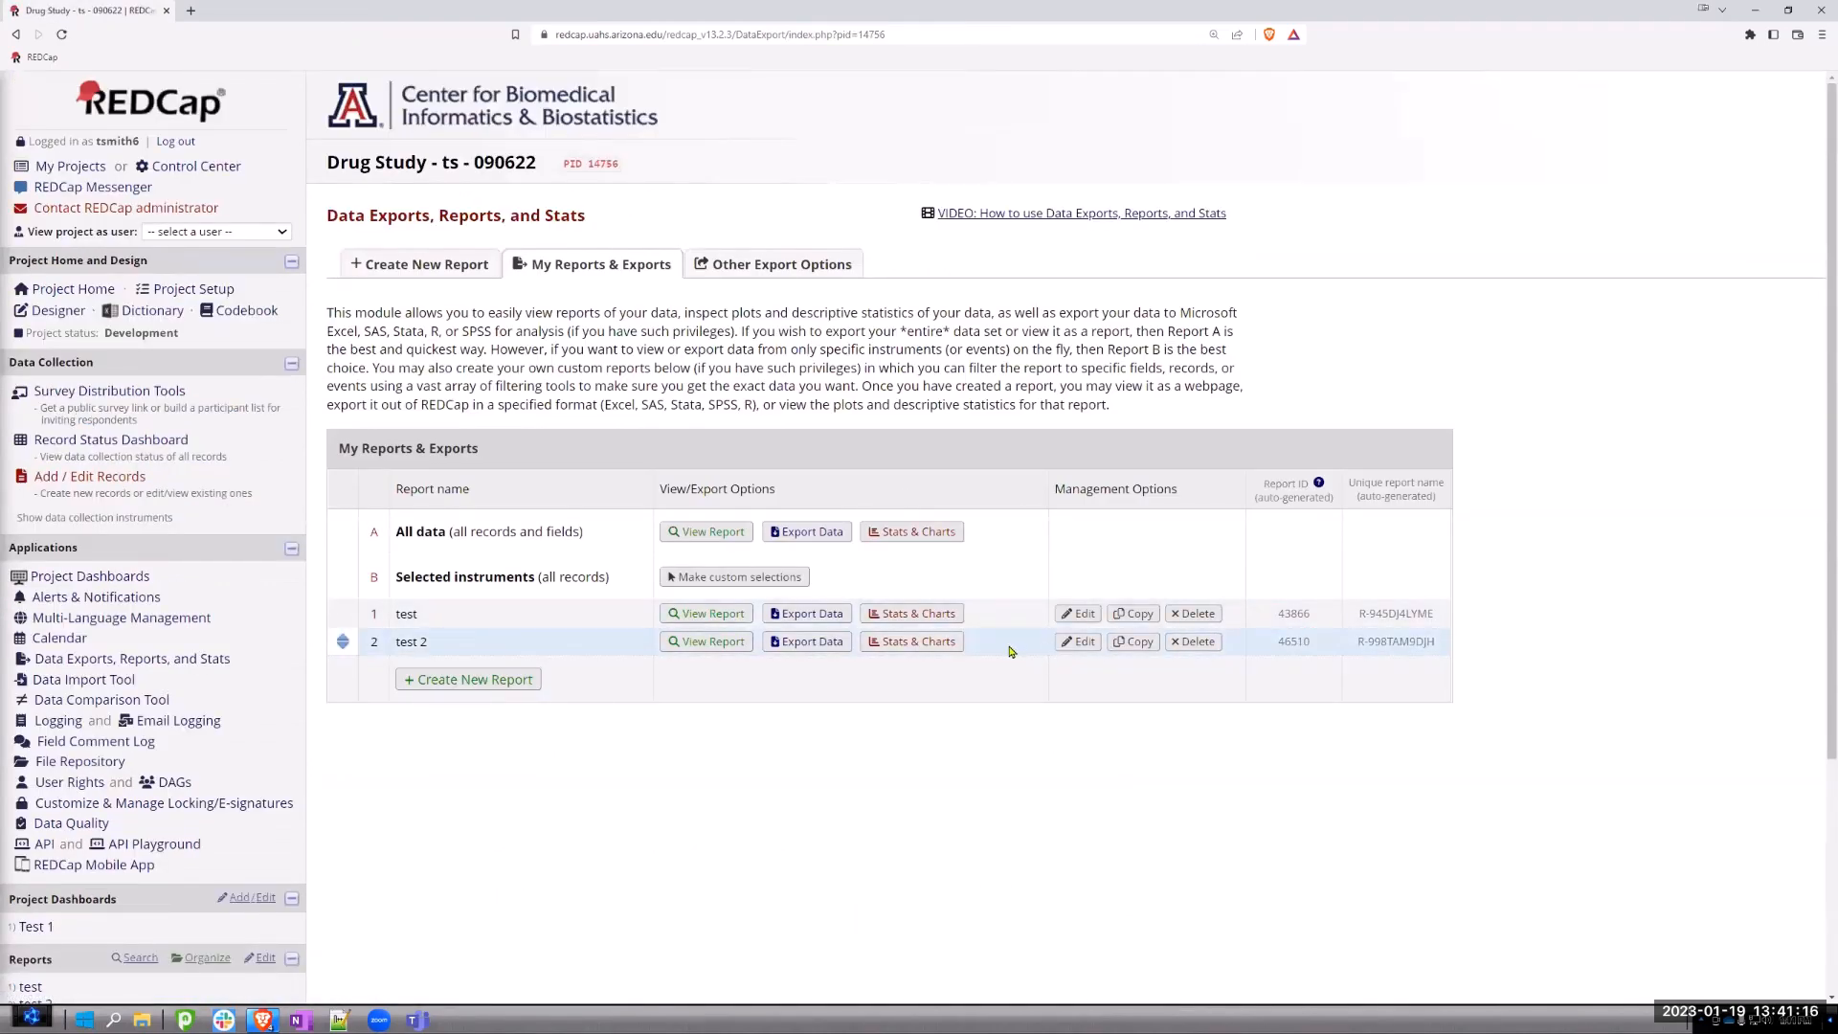
pyautogui.click(1083, 642)
pyautogui.scroll(-4, 812, 622)
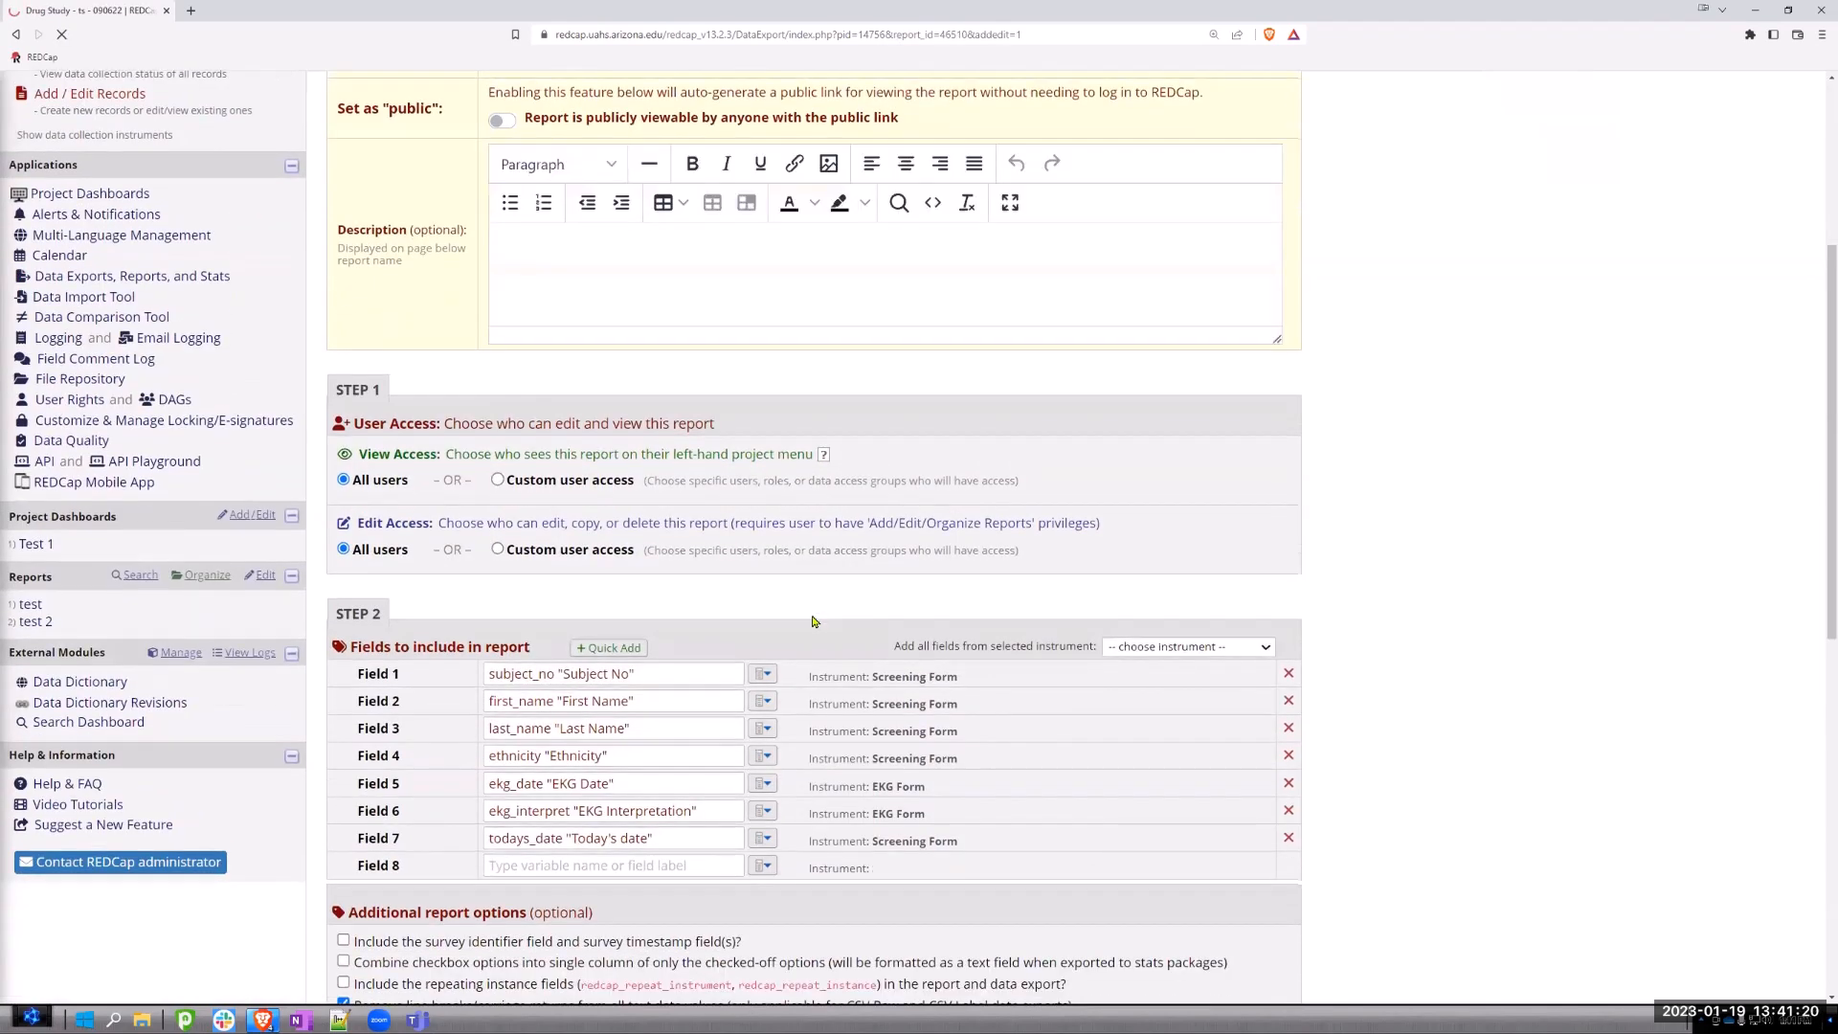
pyautogui.scroll(5, 812, 622)
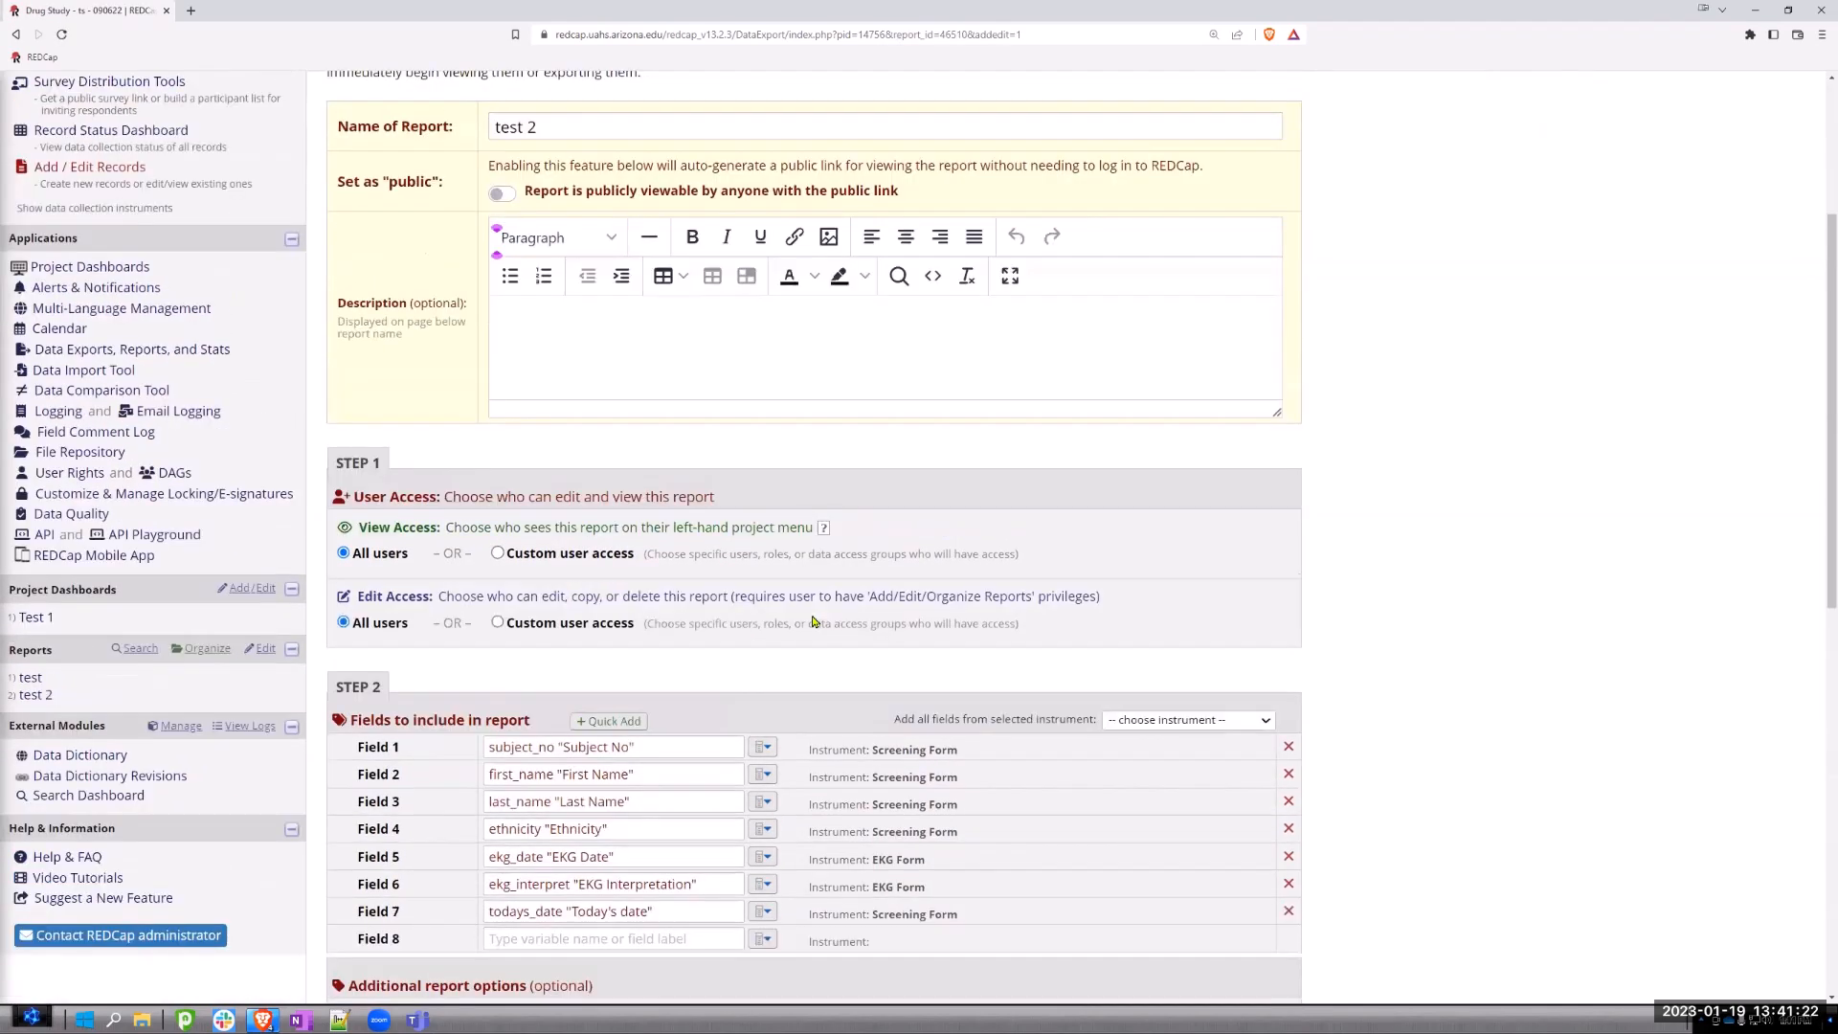
pyautogui.scroll(-10, 812, 622)
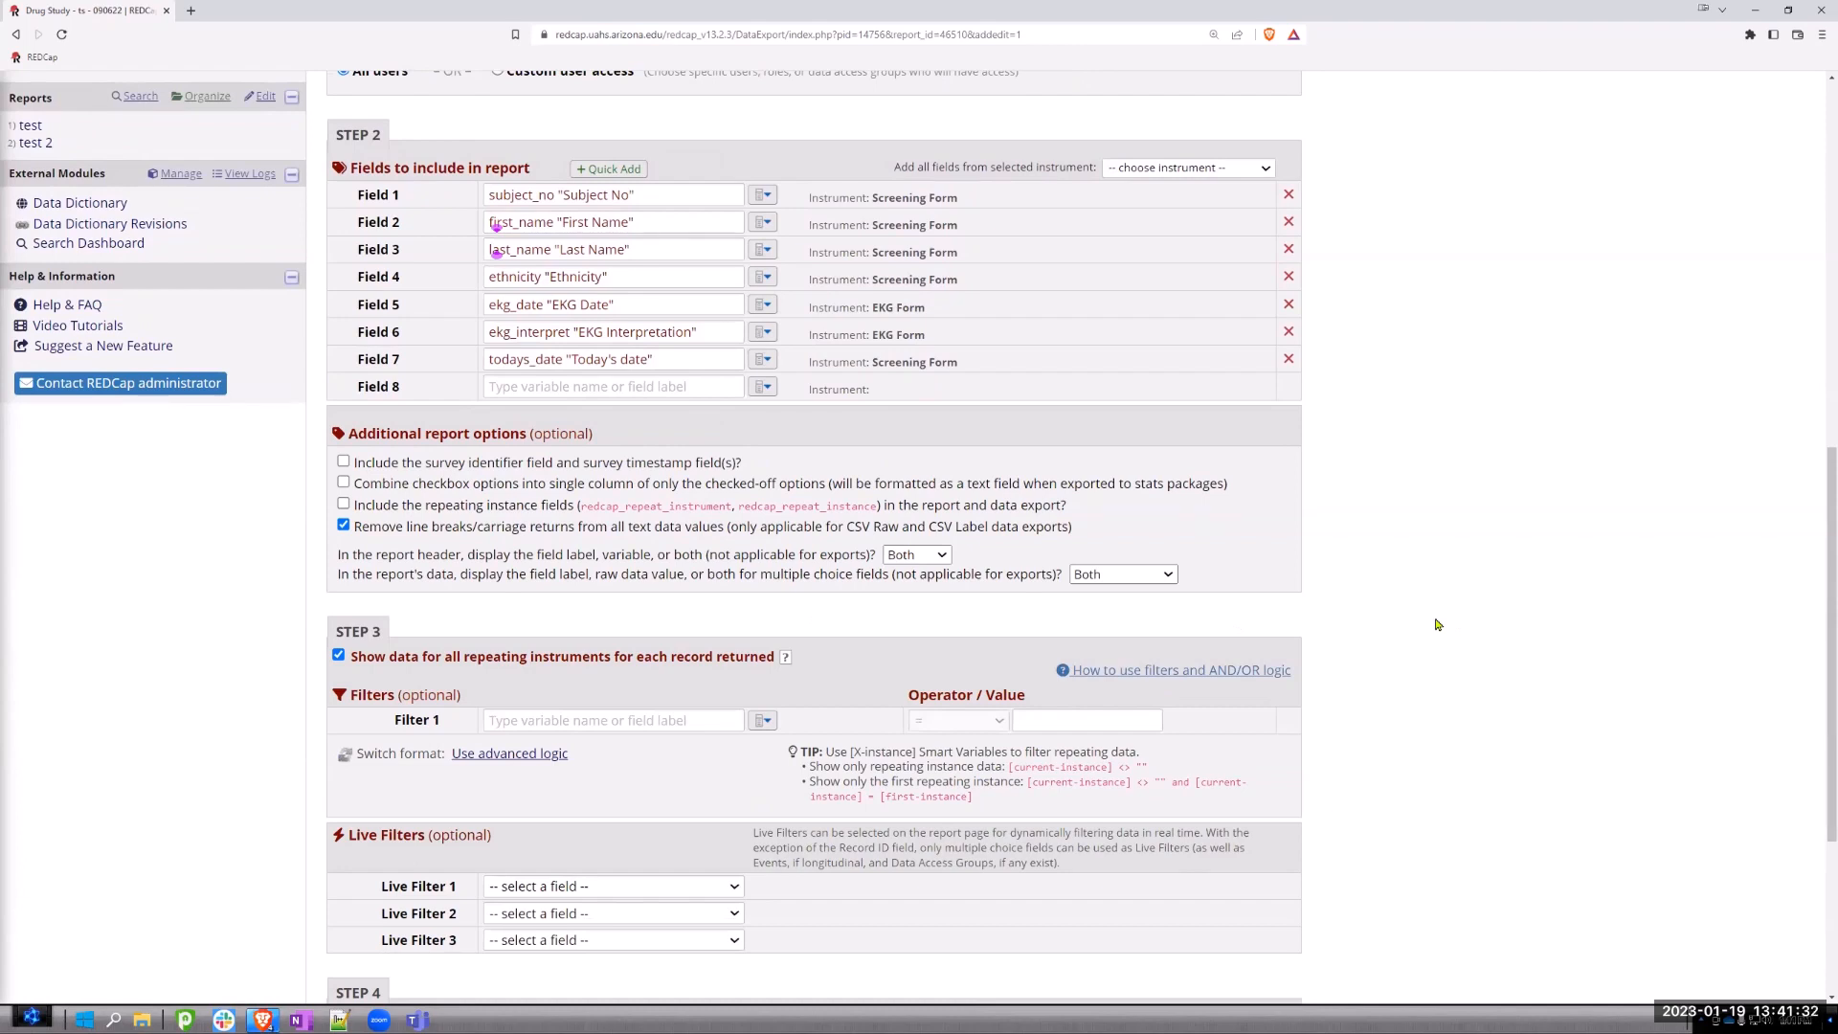
pyautogui.scroll(3, 1436, 624)
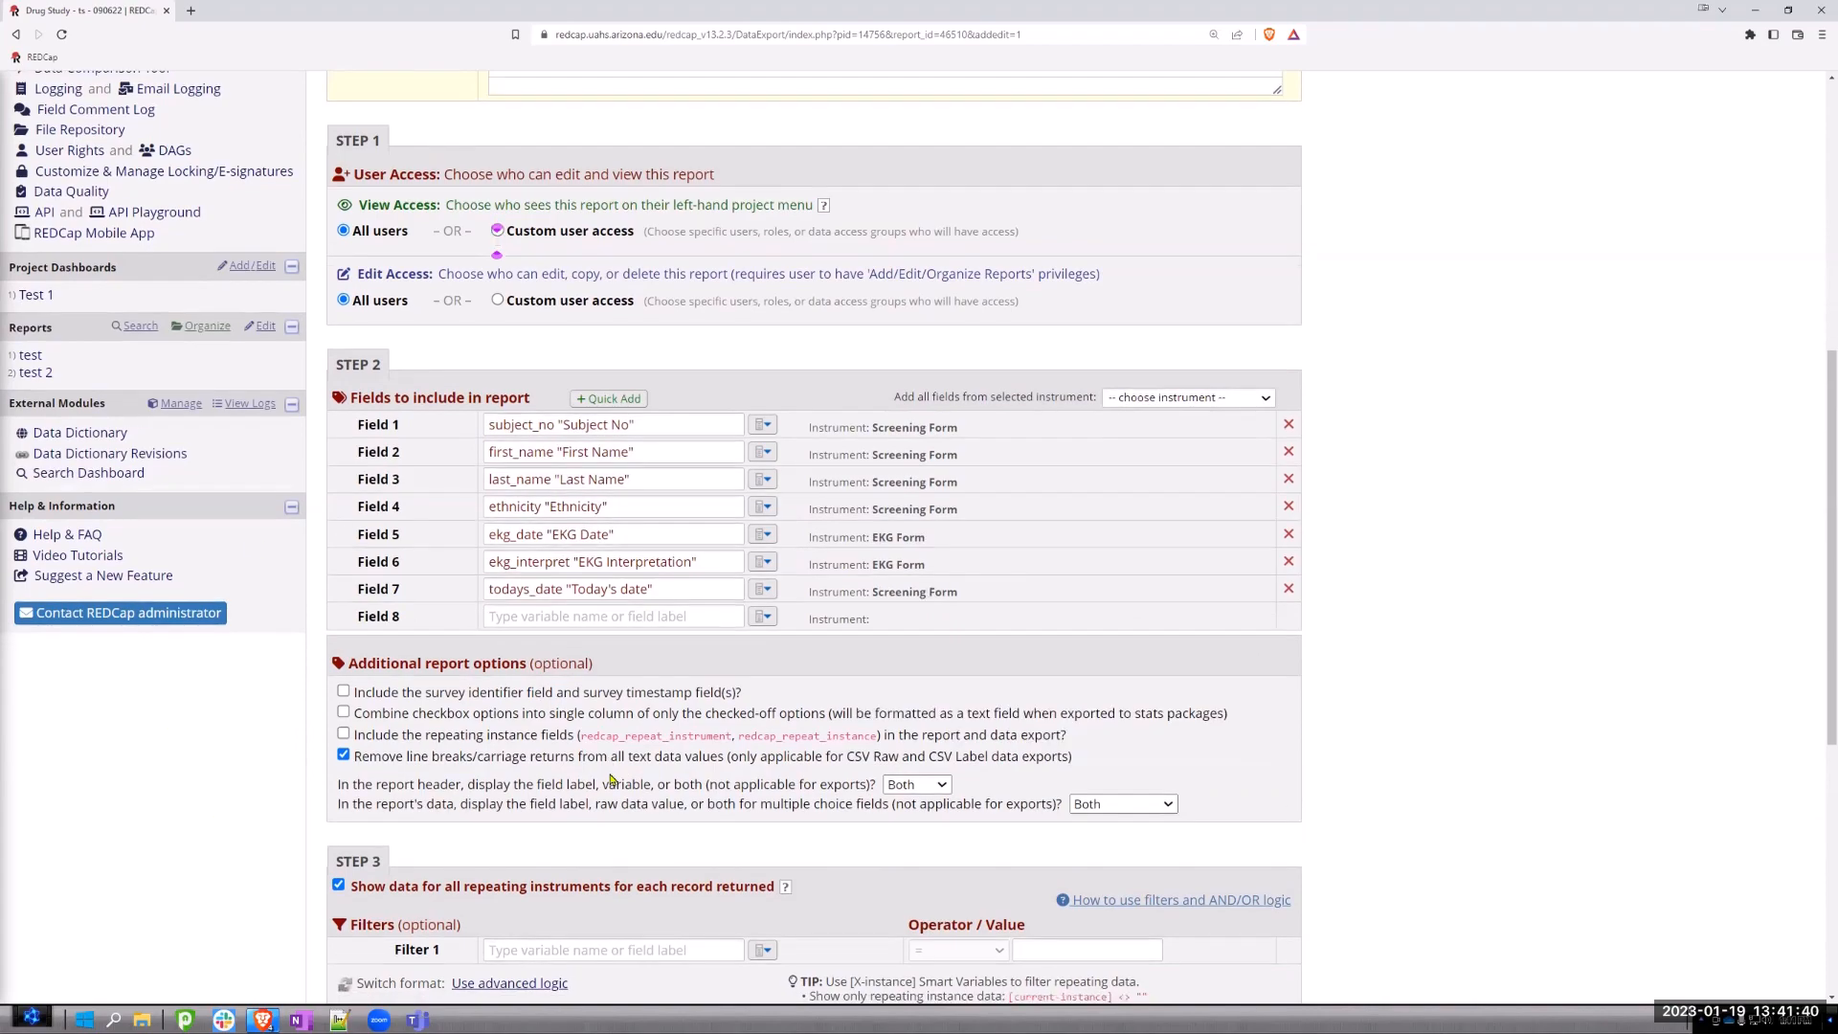
pyautogui.scroll(-3, 623, 782)
pyautogui.scroll(8, 512, 693)
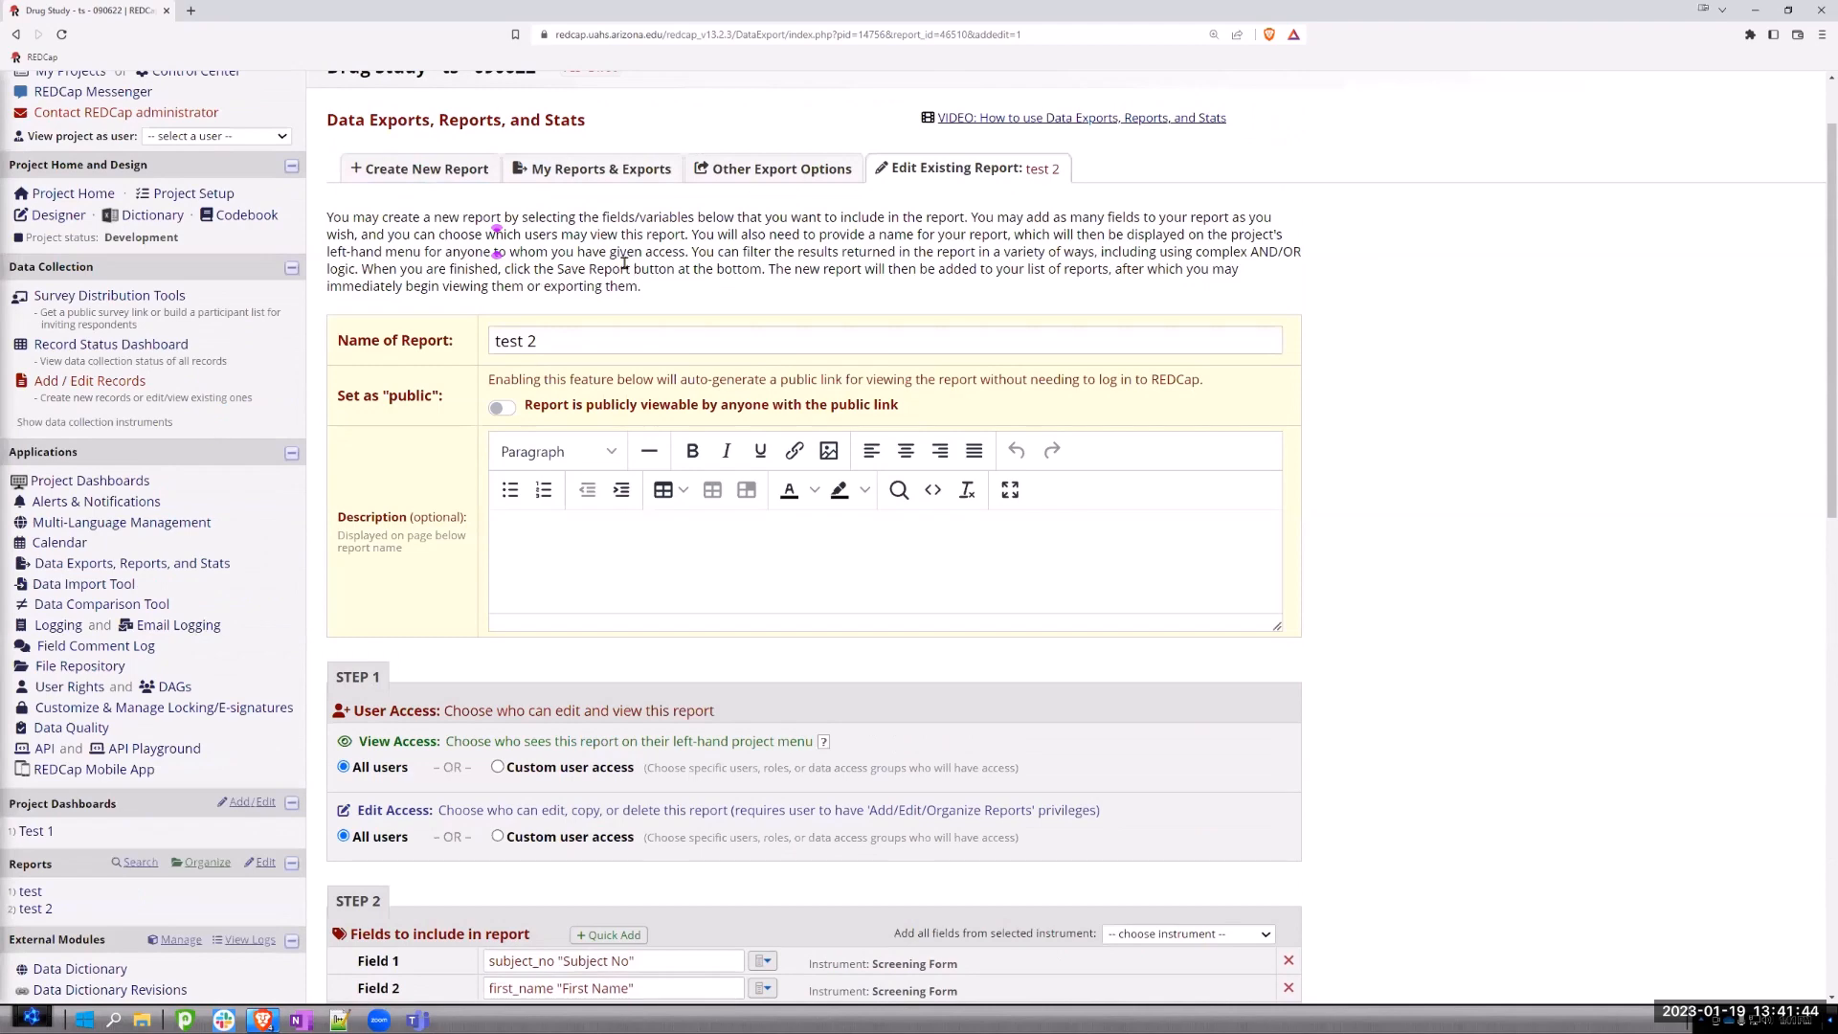
# - Open the form for creating a new report and review its Report Tweaks options
pyautogui.click(589, 175)
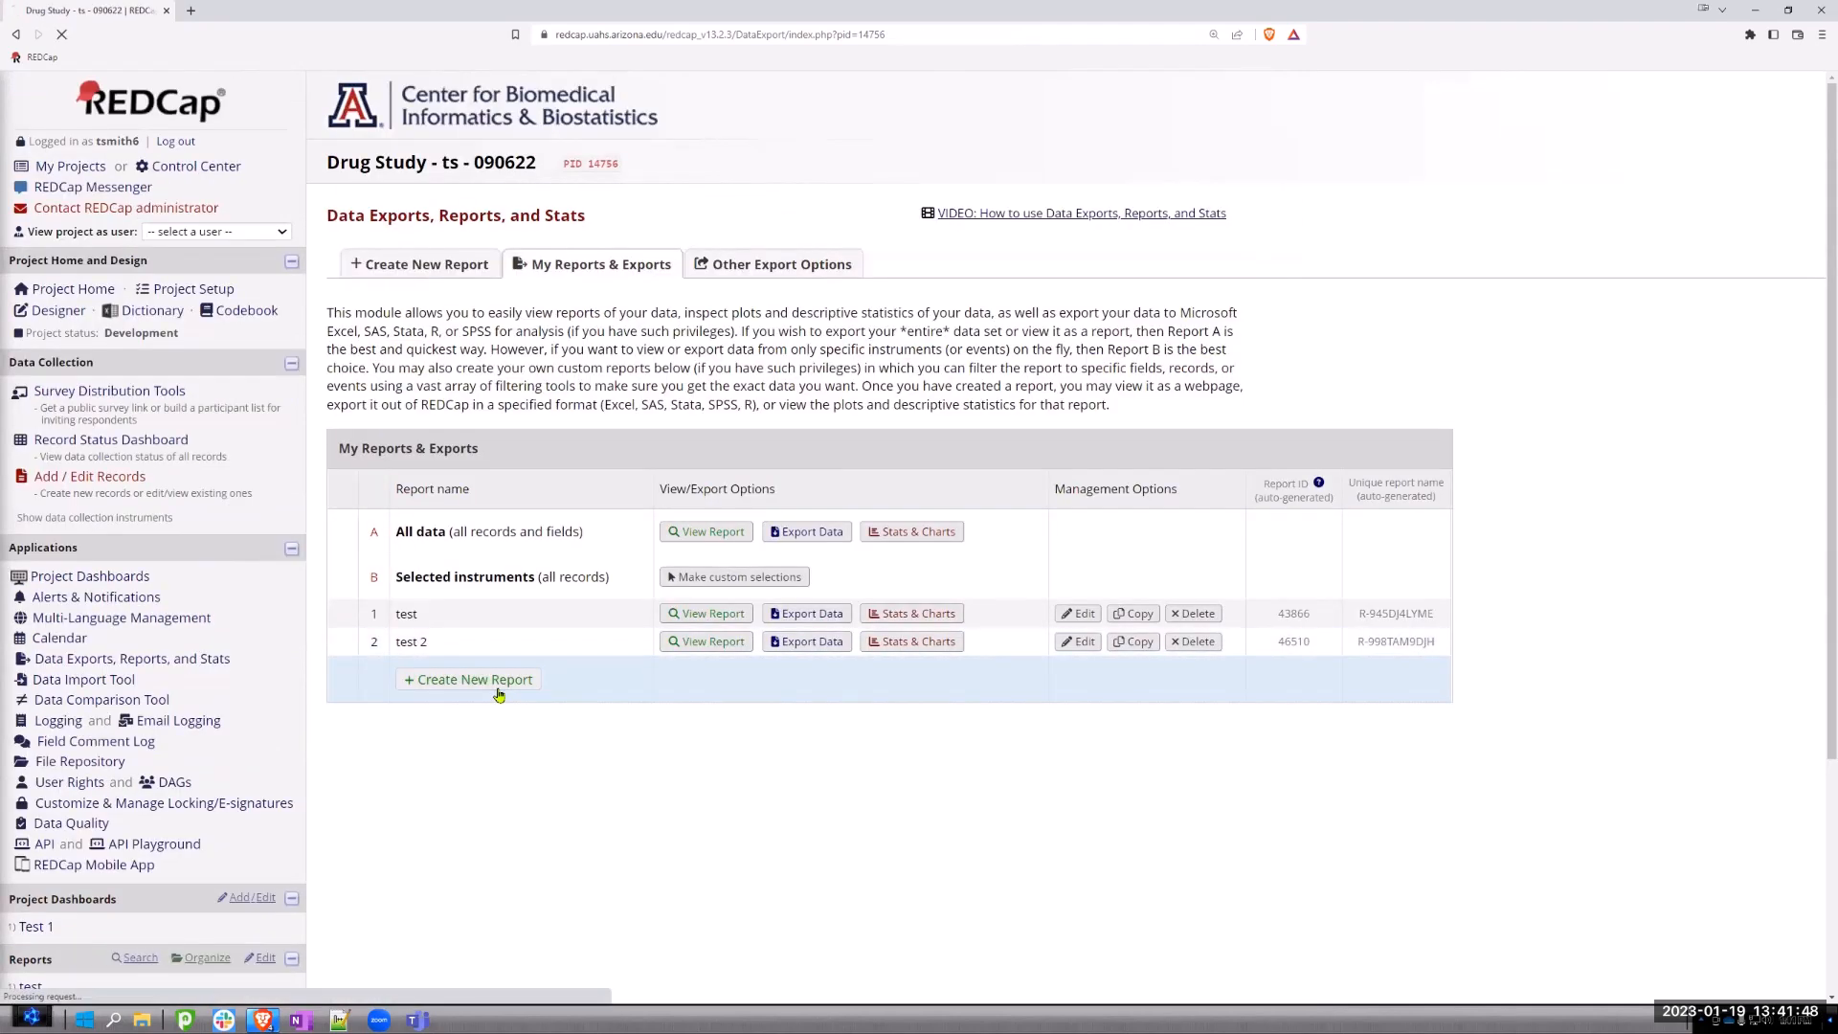
pyautogui.click(499, 686)
pyautogui.scroll(-4, 680, 694)
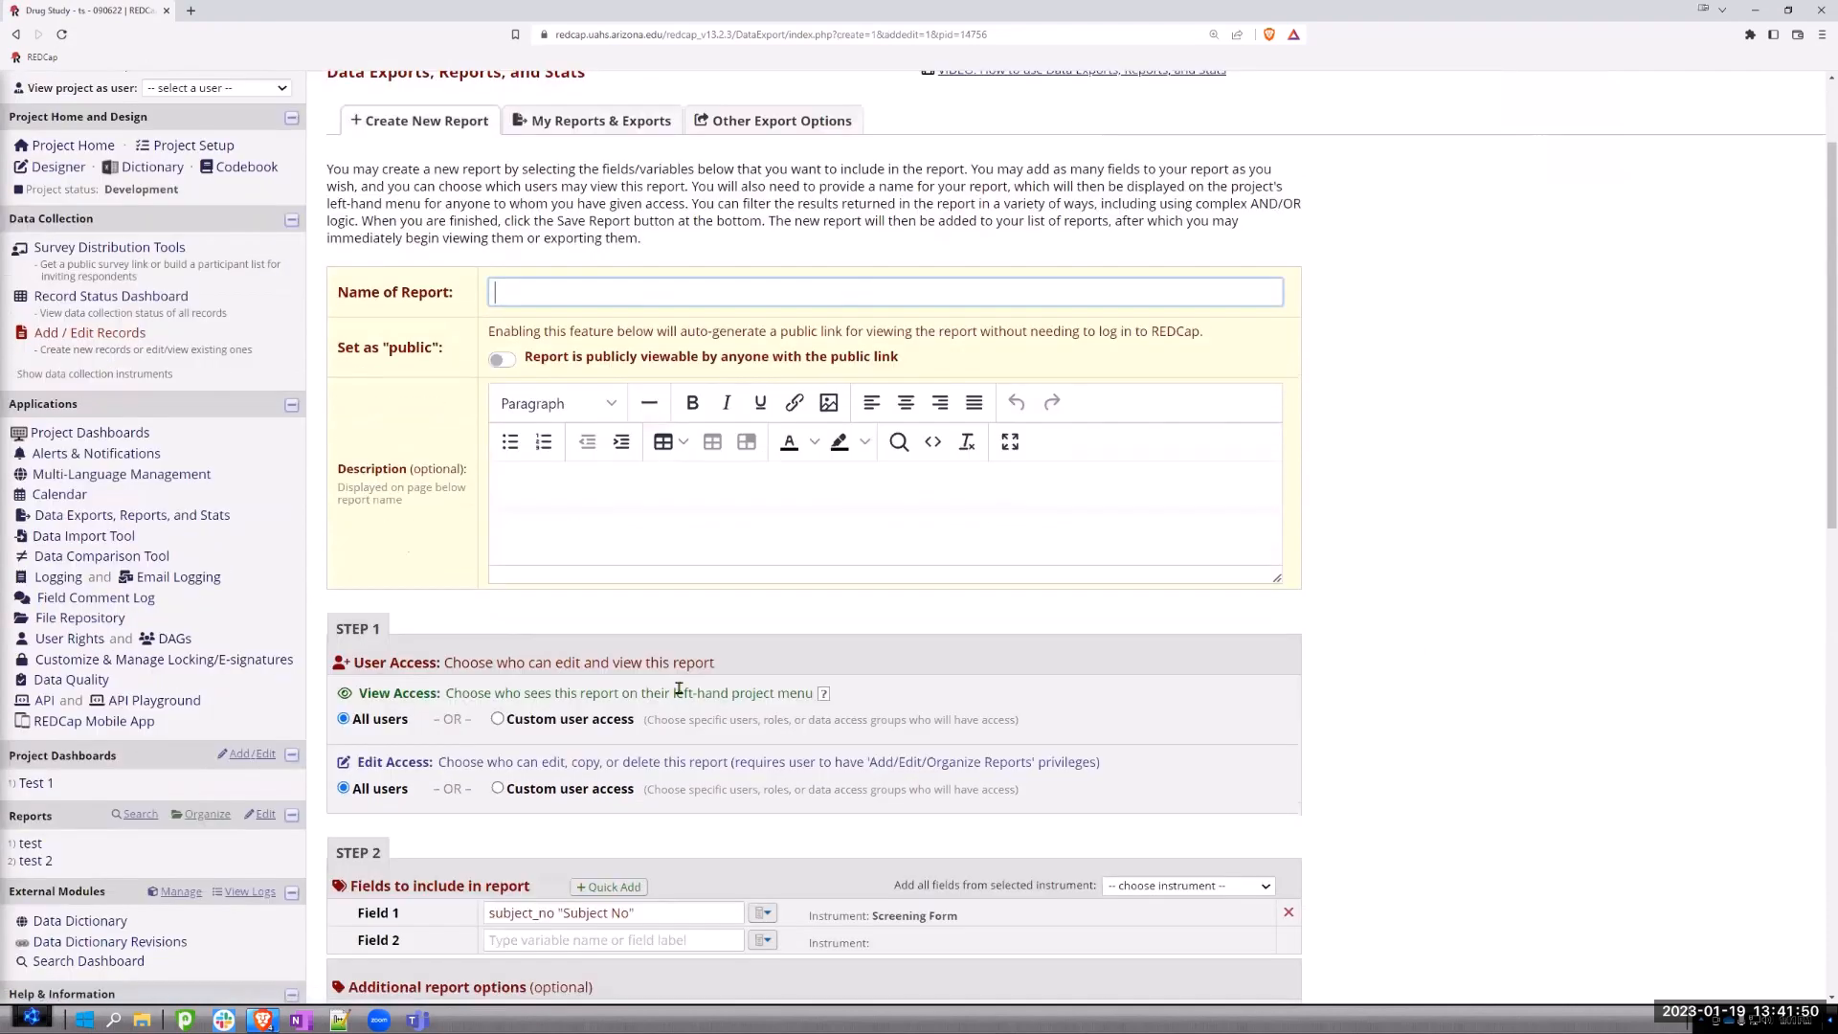
pyautogui.scroll(-3, 680, 691)
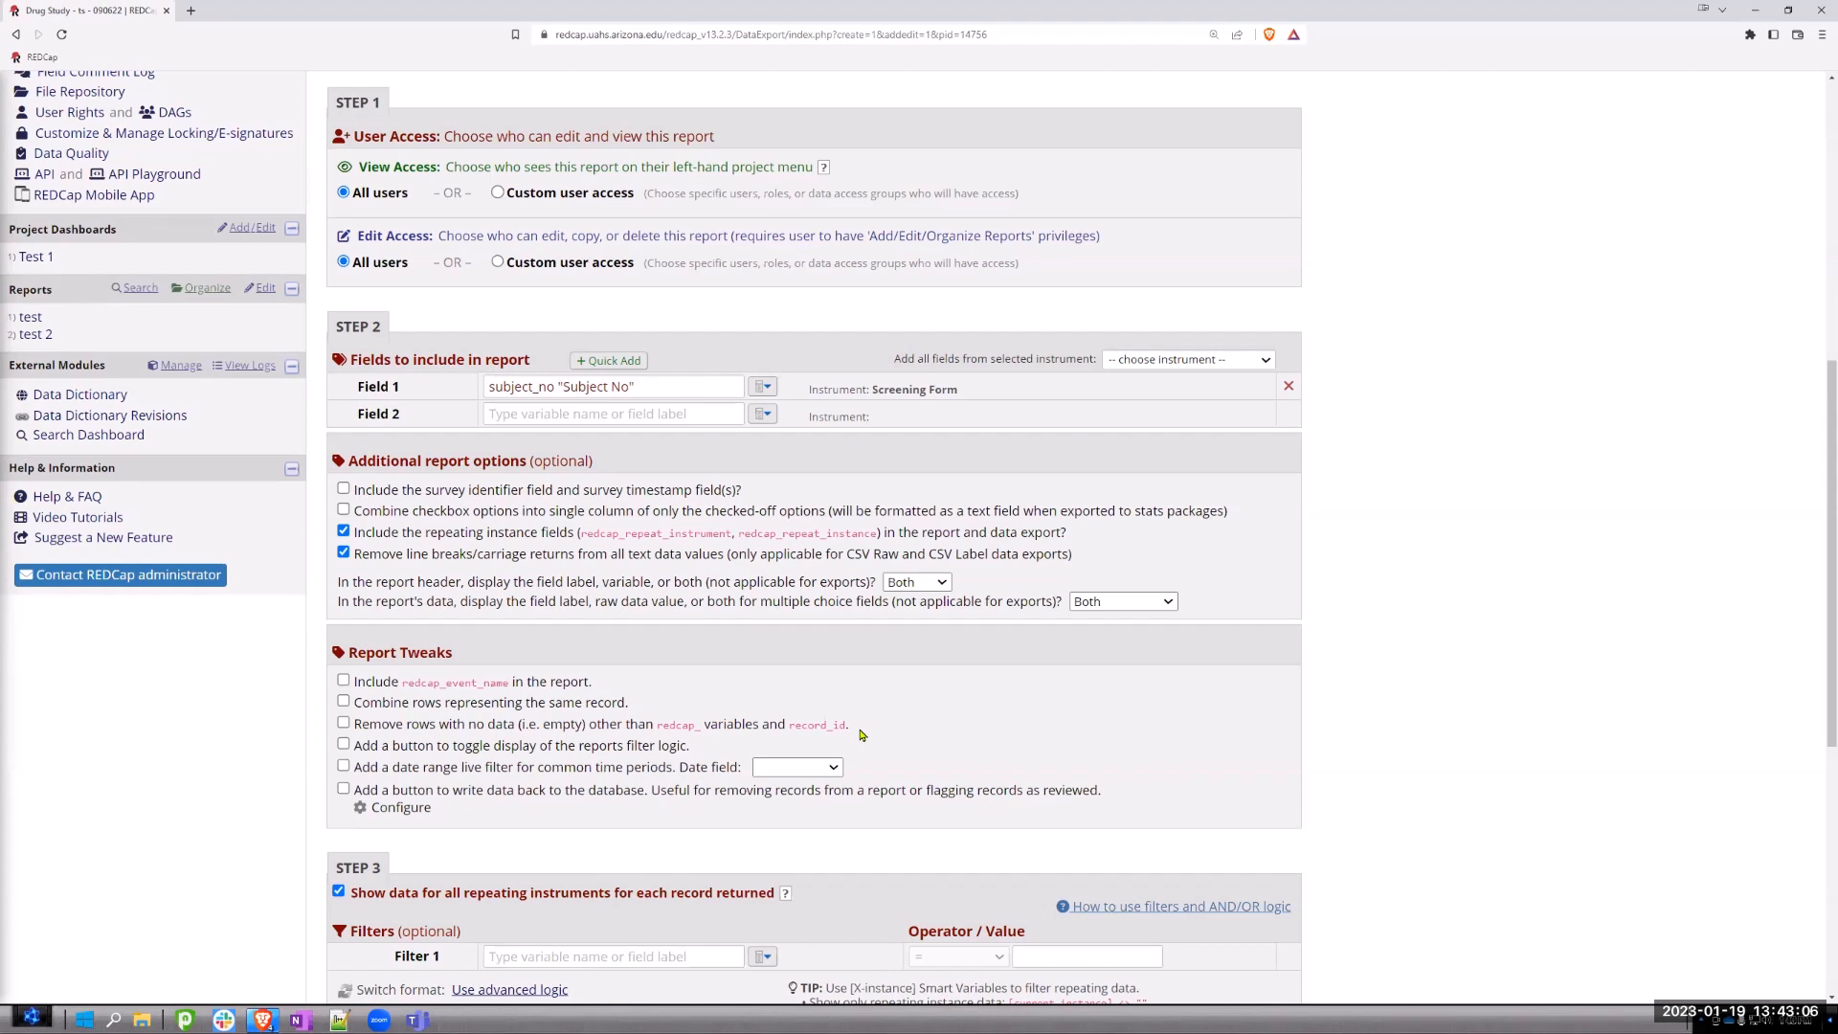
pyautogui.scroll(1, 859, 734)
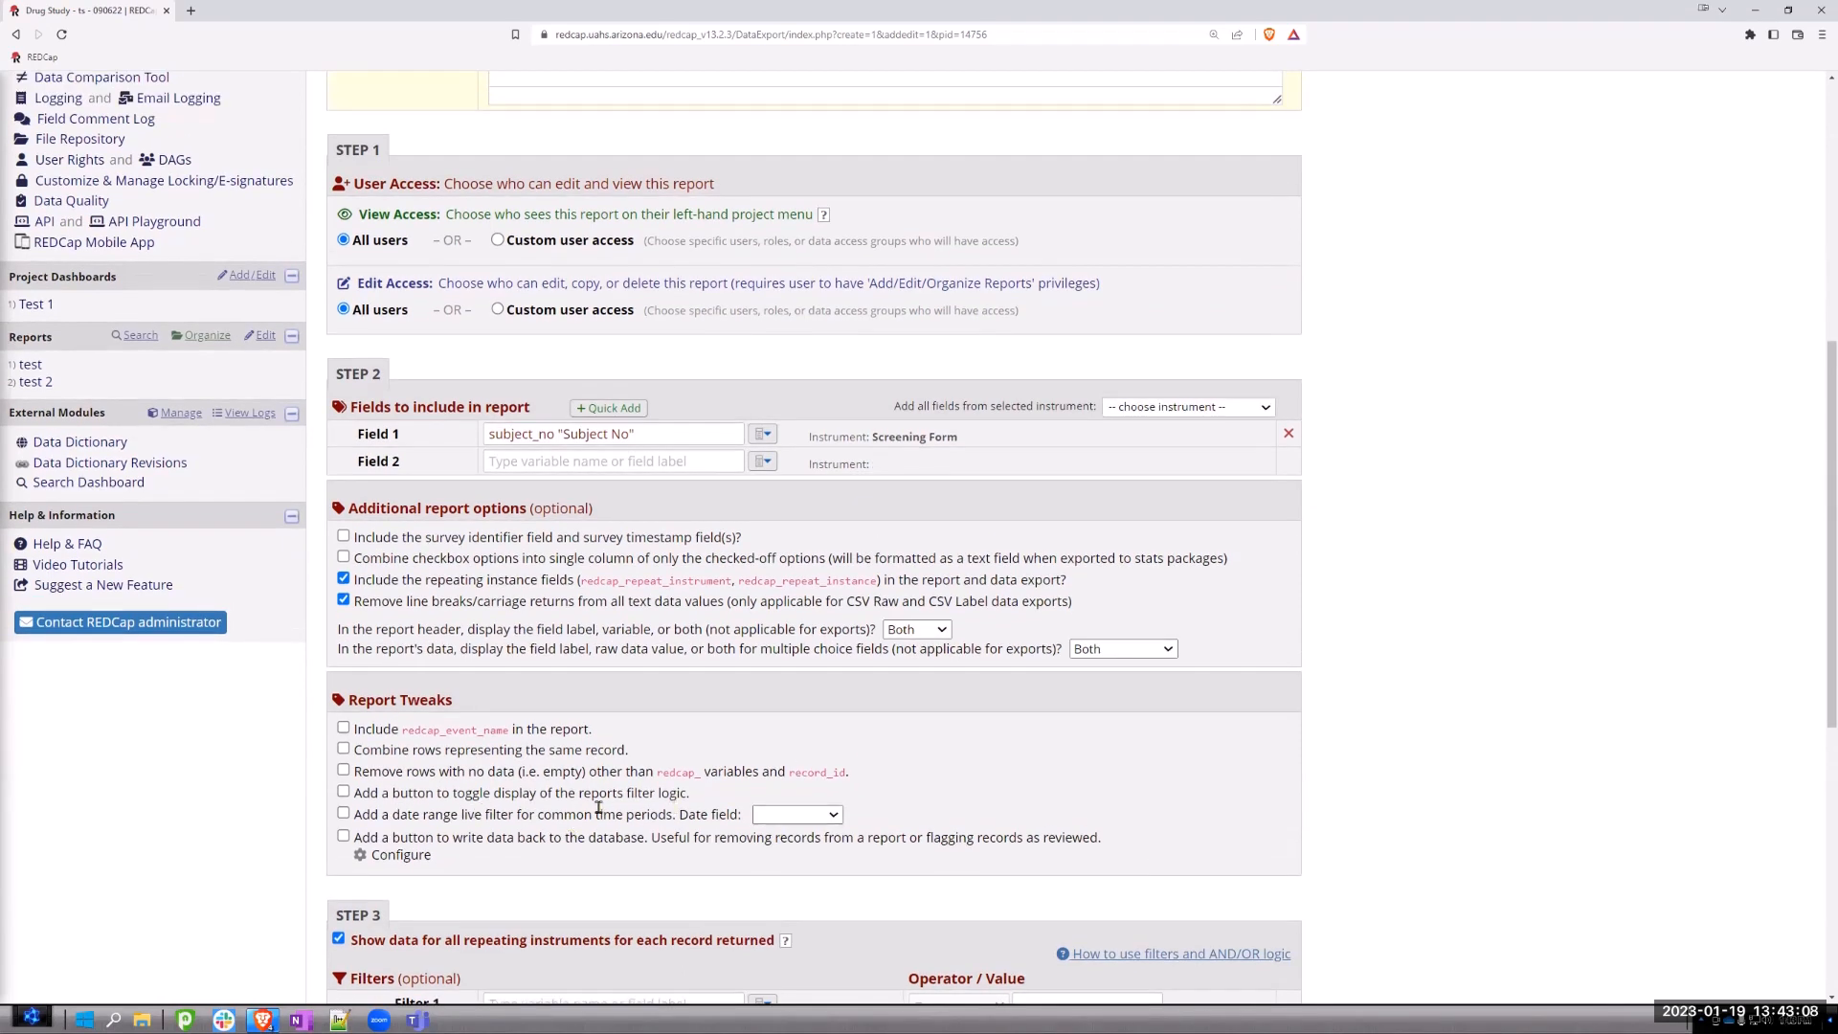
pyautogui.scroll(-1, 845, 777)
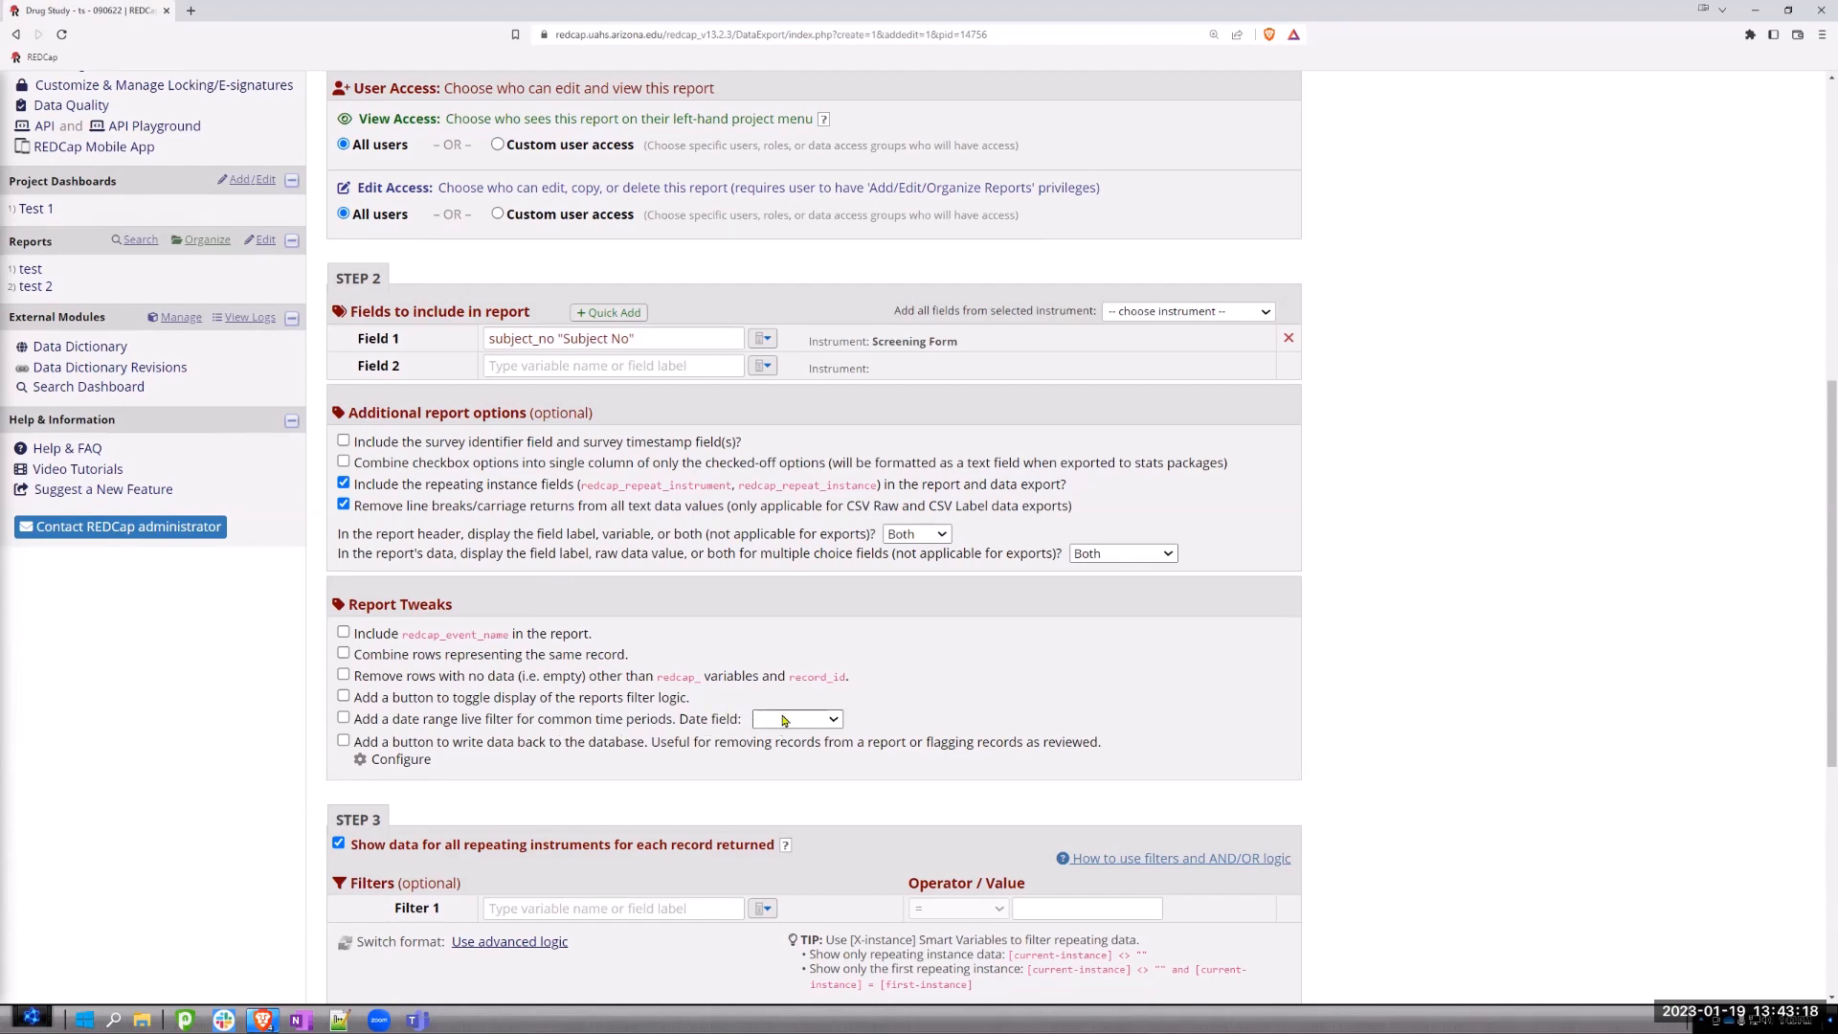
pyautogui.scroll(-2, 701, 848)
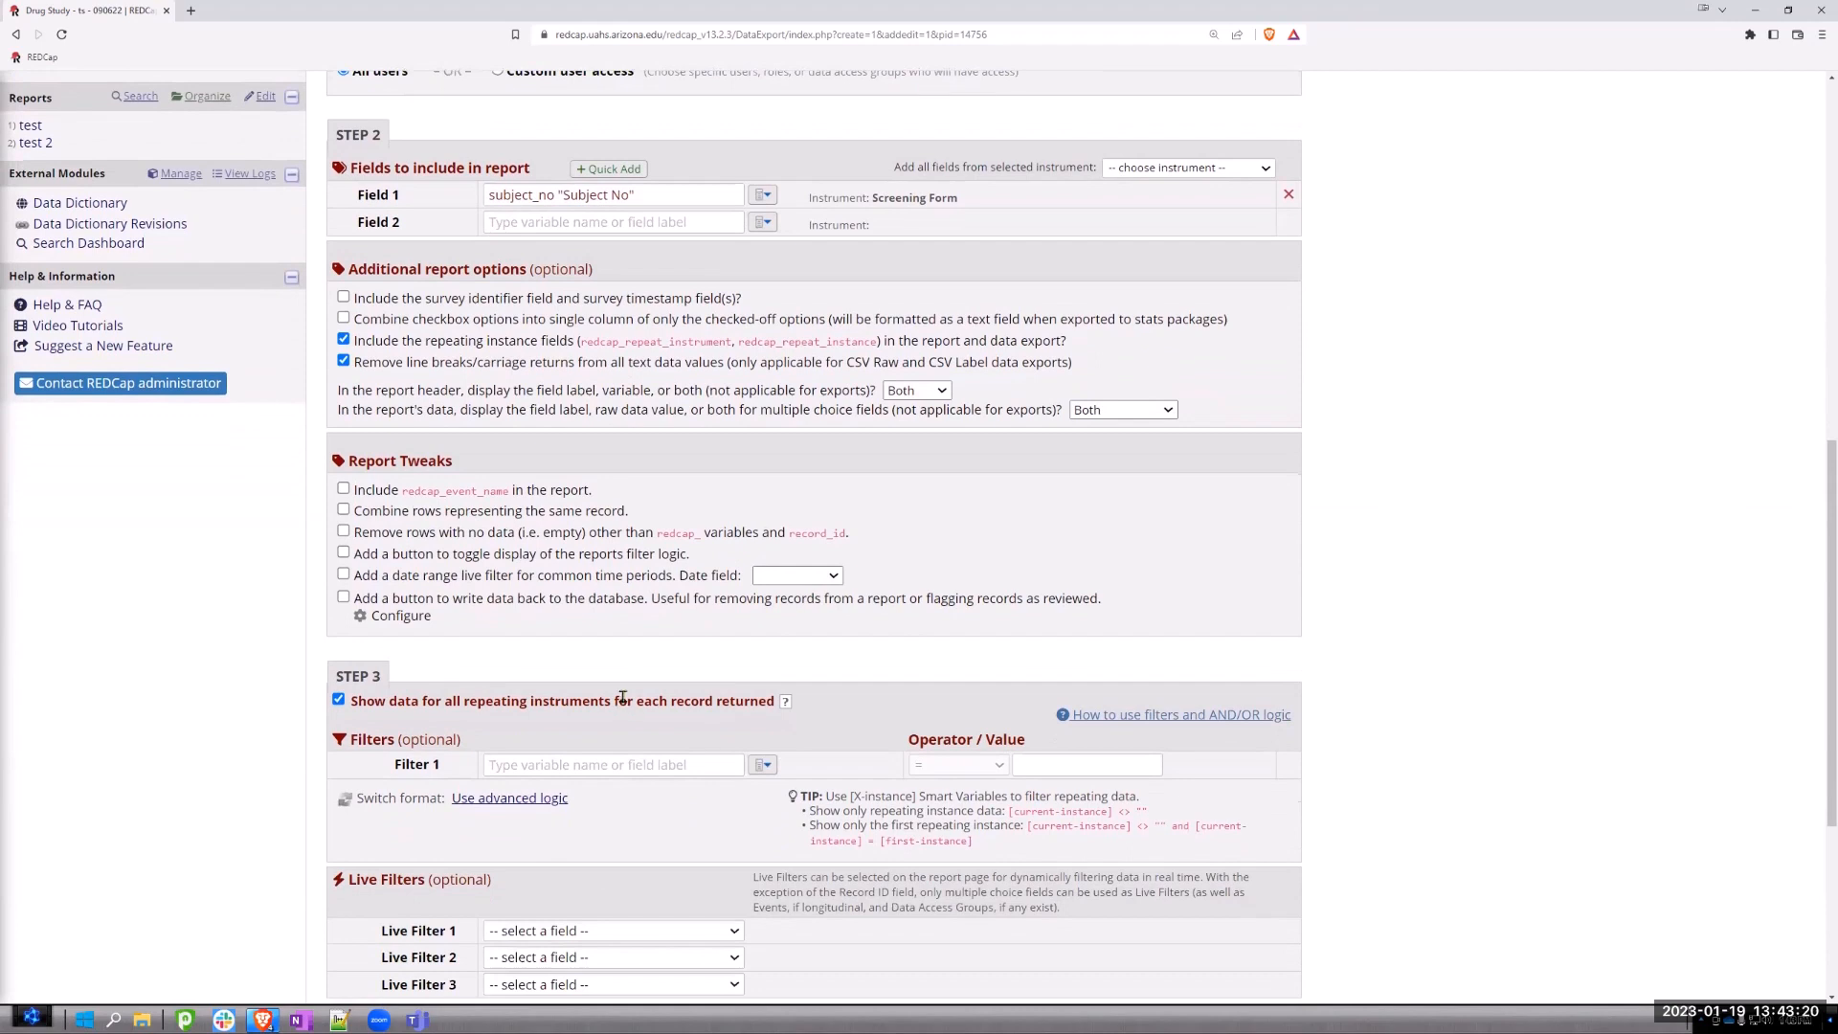
pyautogui.scroll(1, 623, 698)
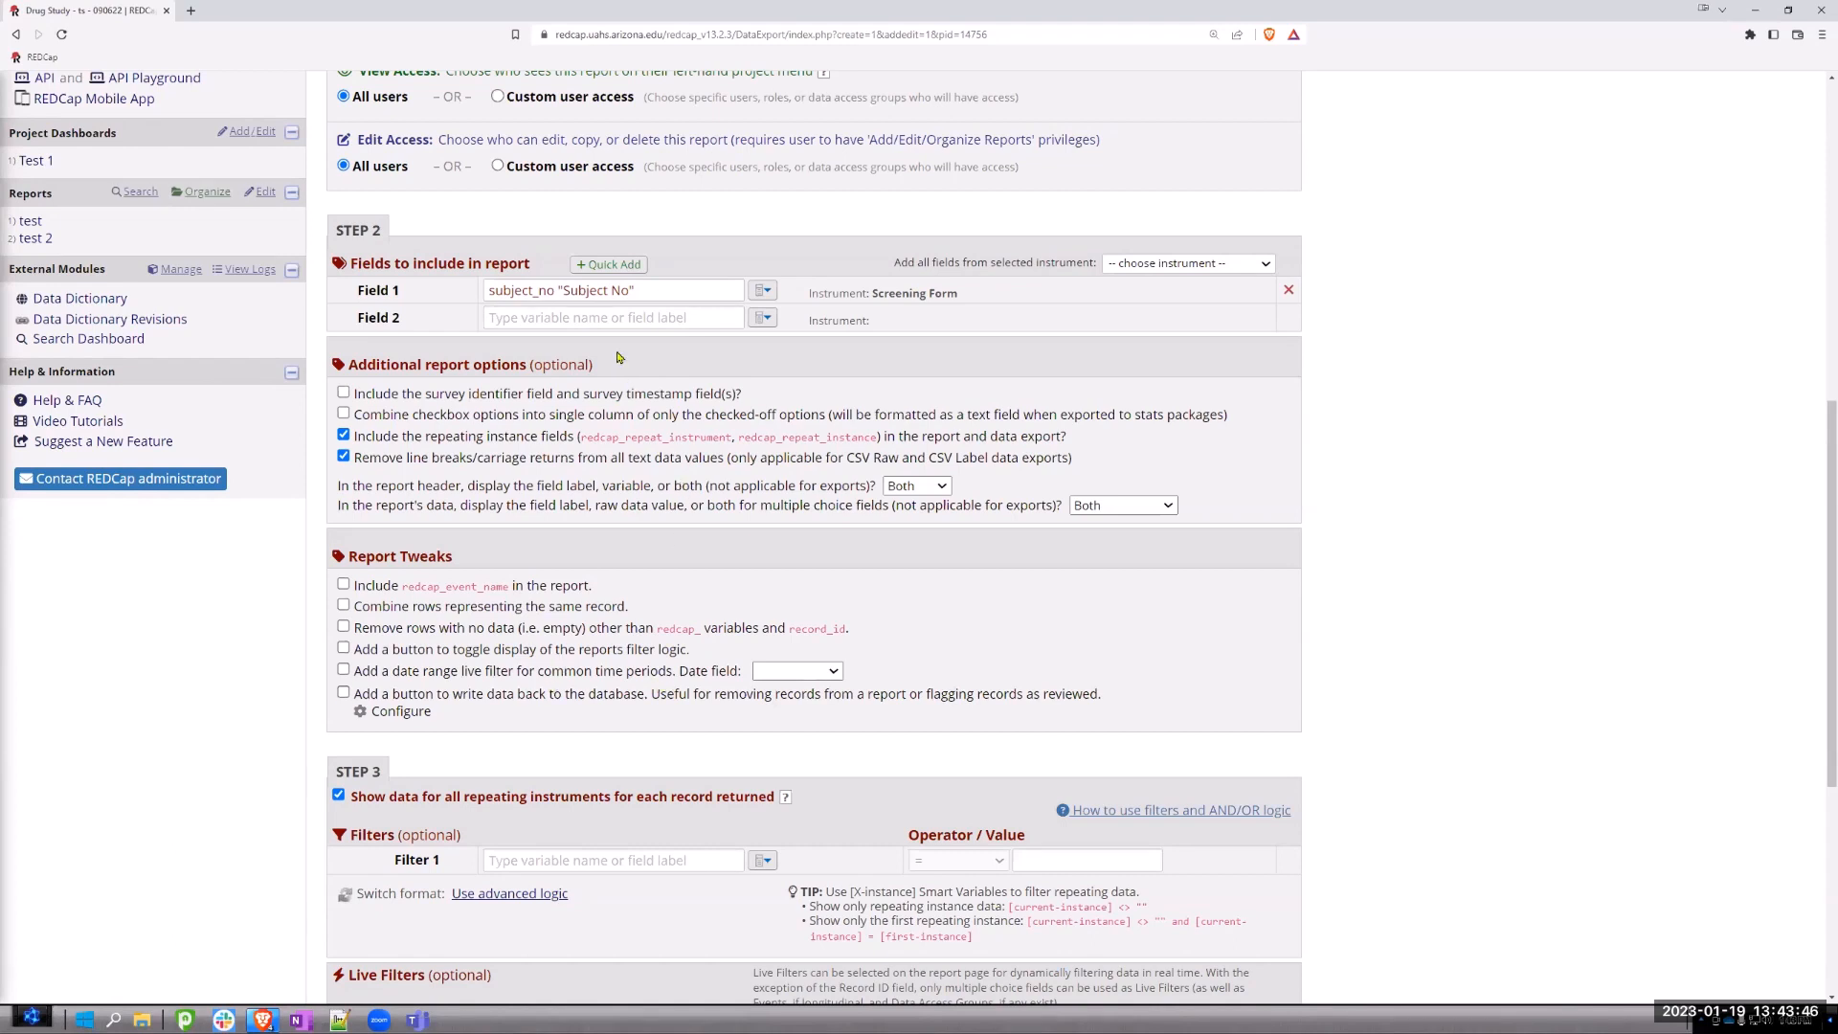
# - Duplicate the new report page in a second browser tab using its URL and open the report "test" there
pyautogui.click(829, 39)
pyautogui.hotkey('ctrl', 'c')
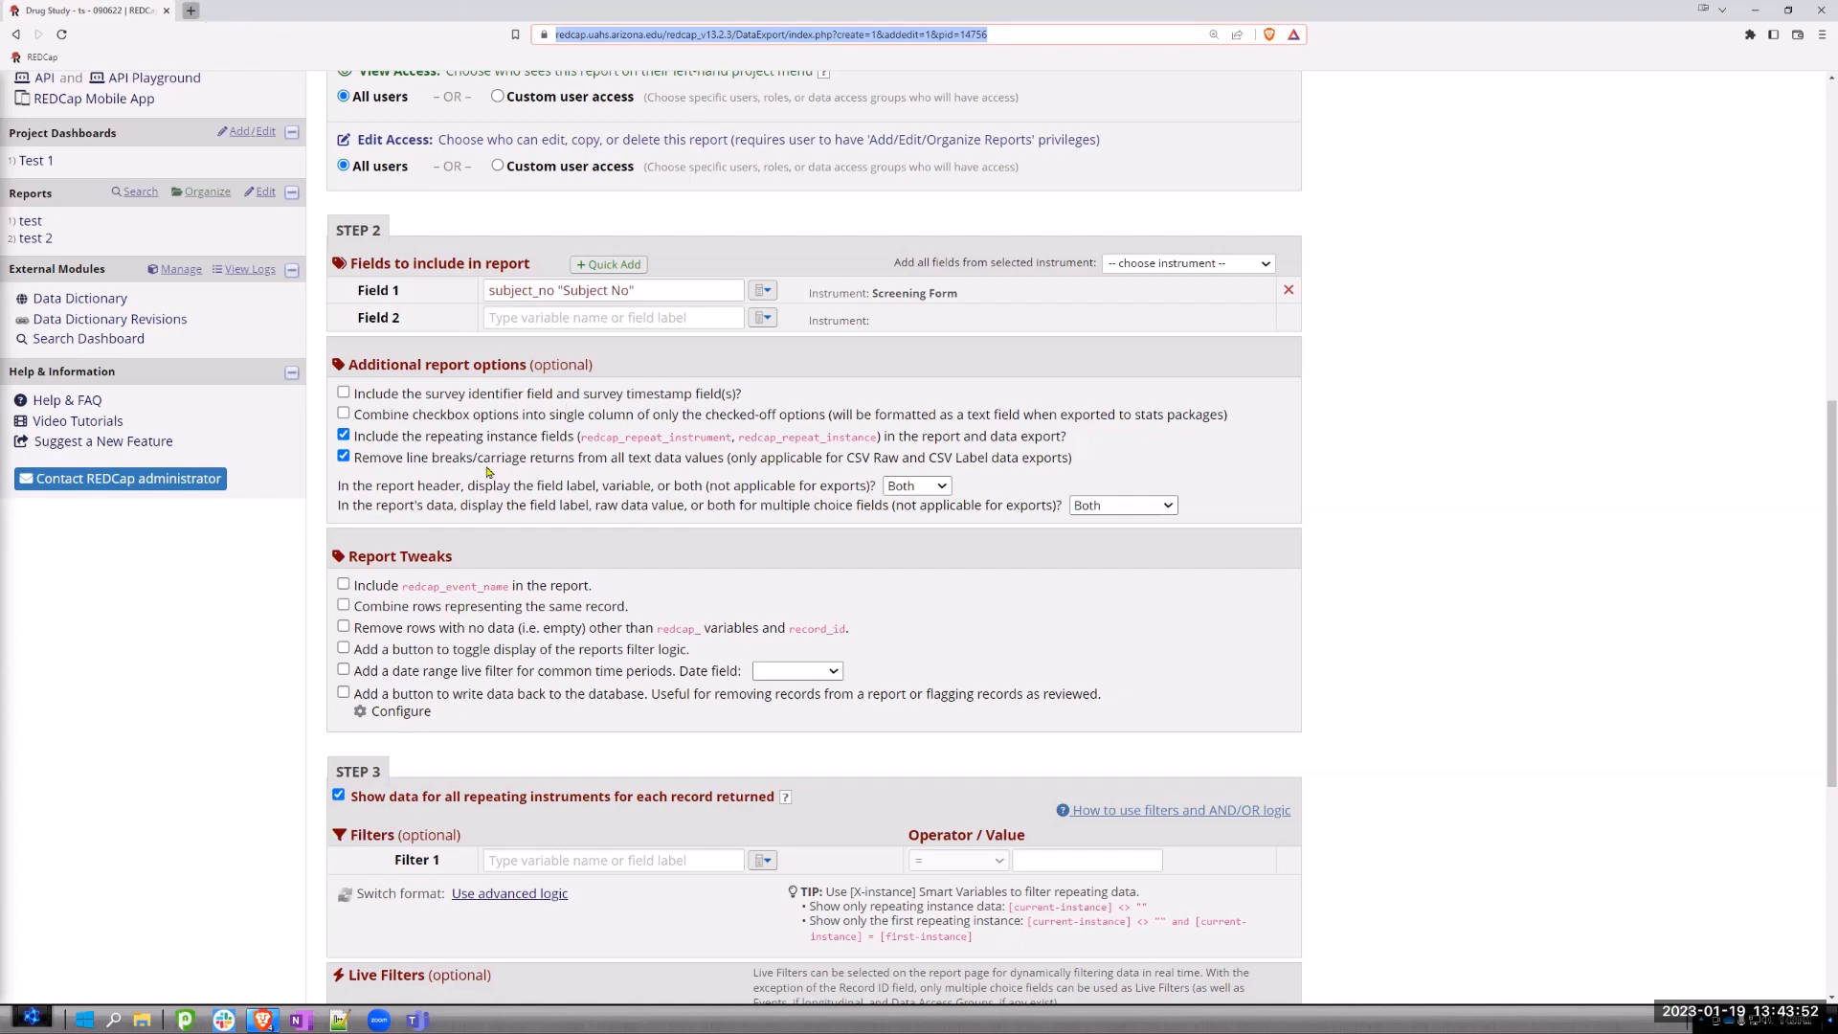
pyautogui.hotkey('ctrl', 't')
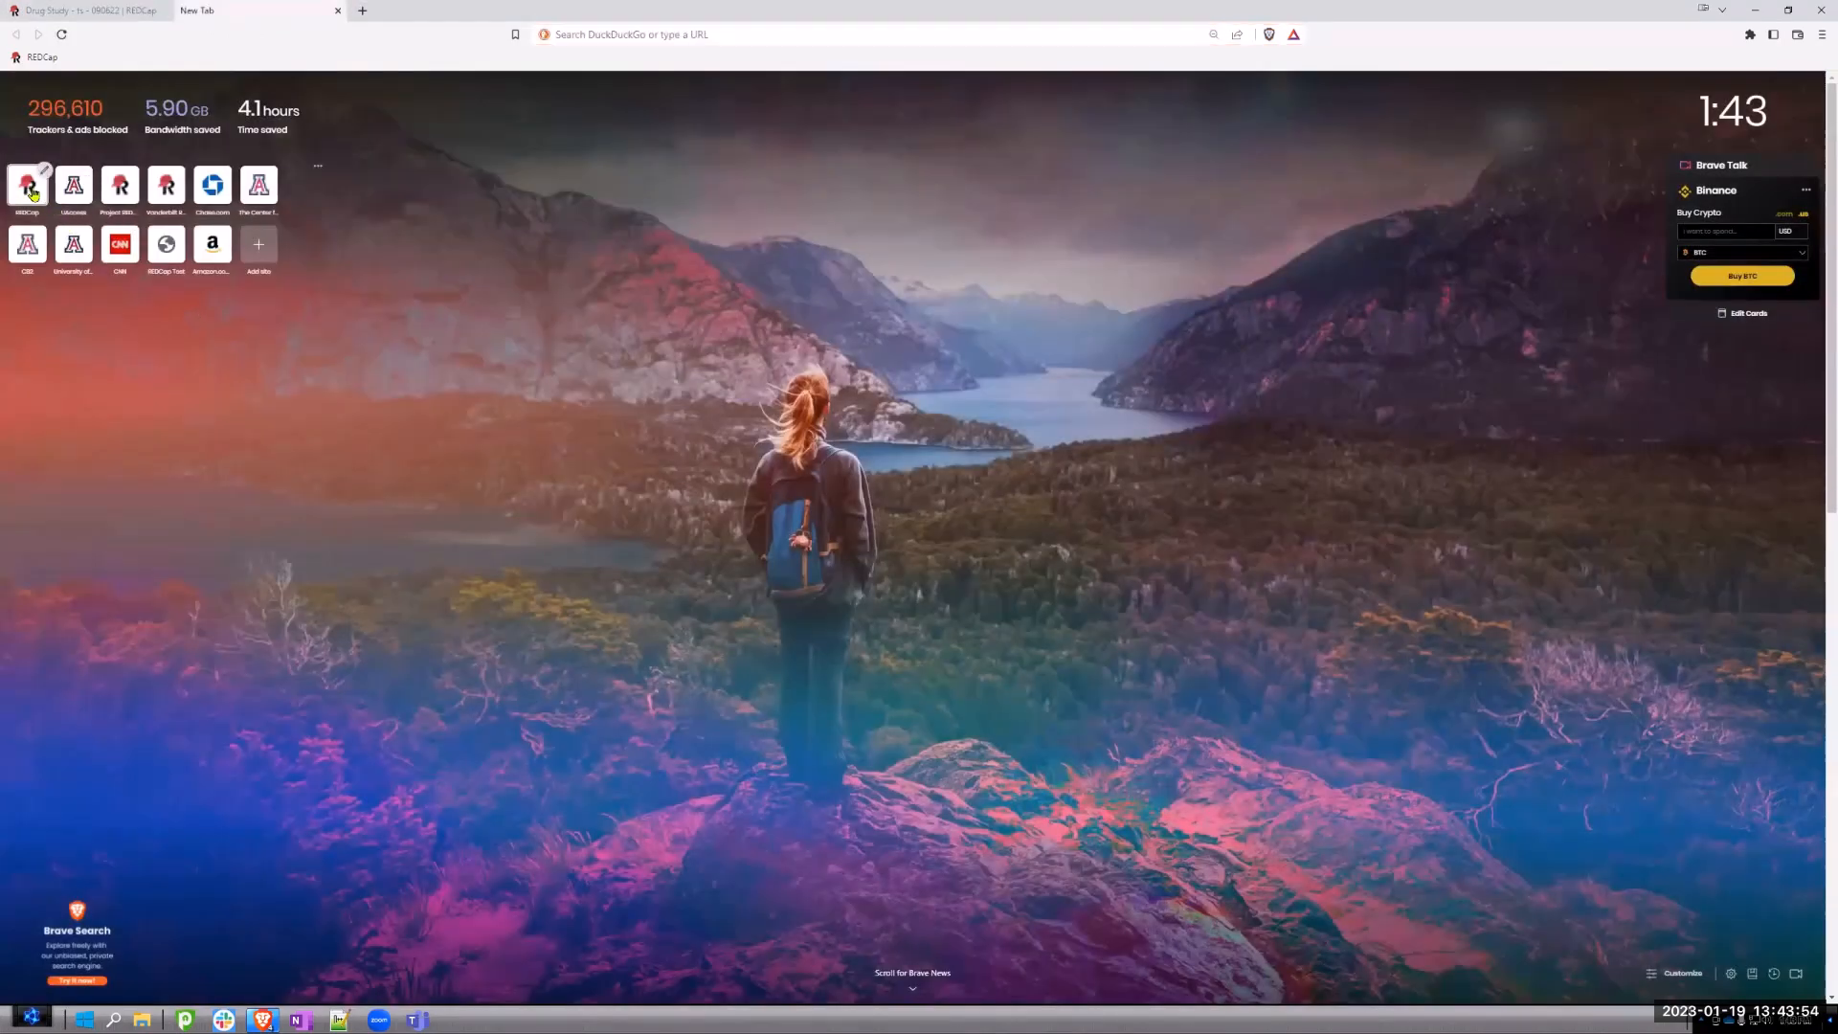
pyautogui.click(671, 42)
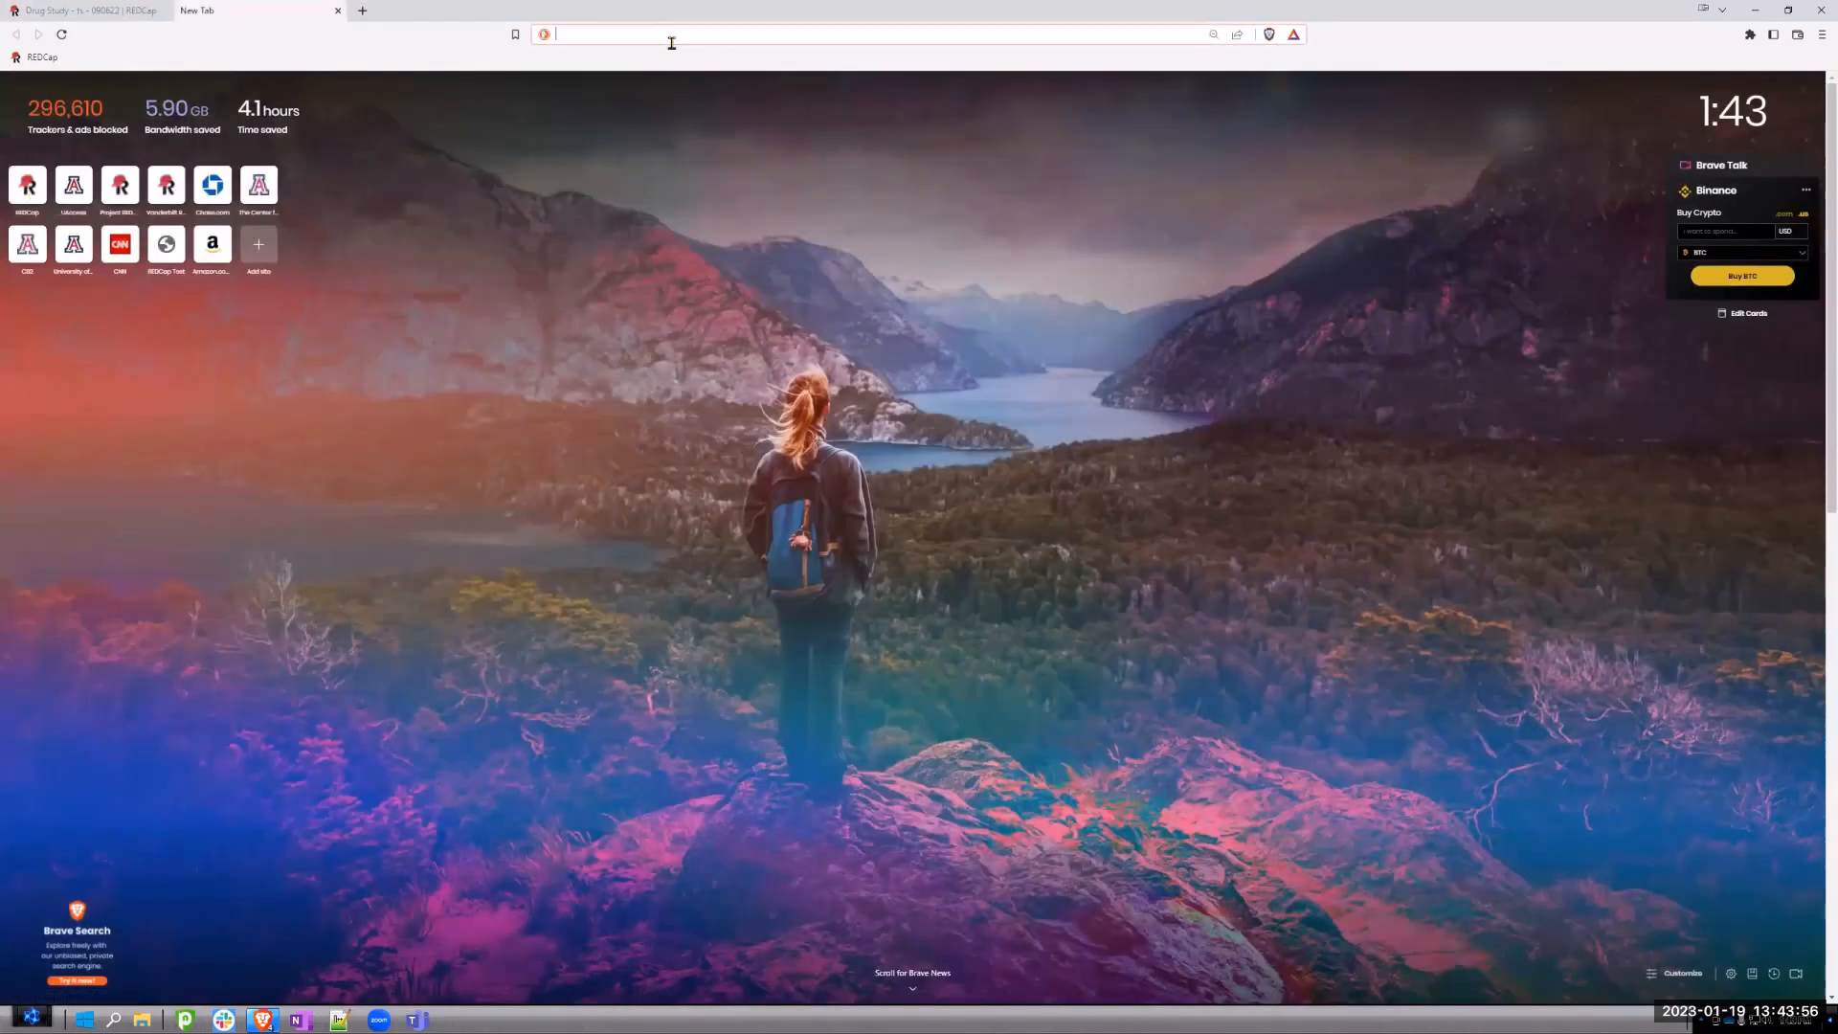
pyautogui.hotkey('ctrl', 'v')
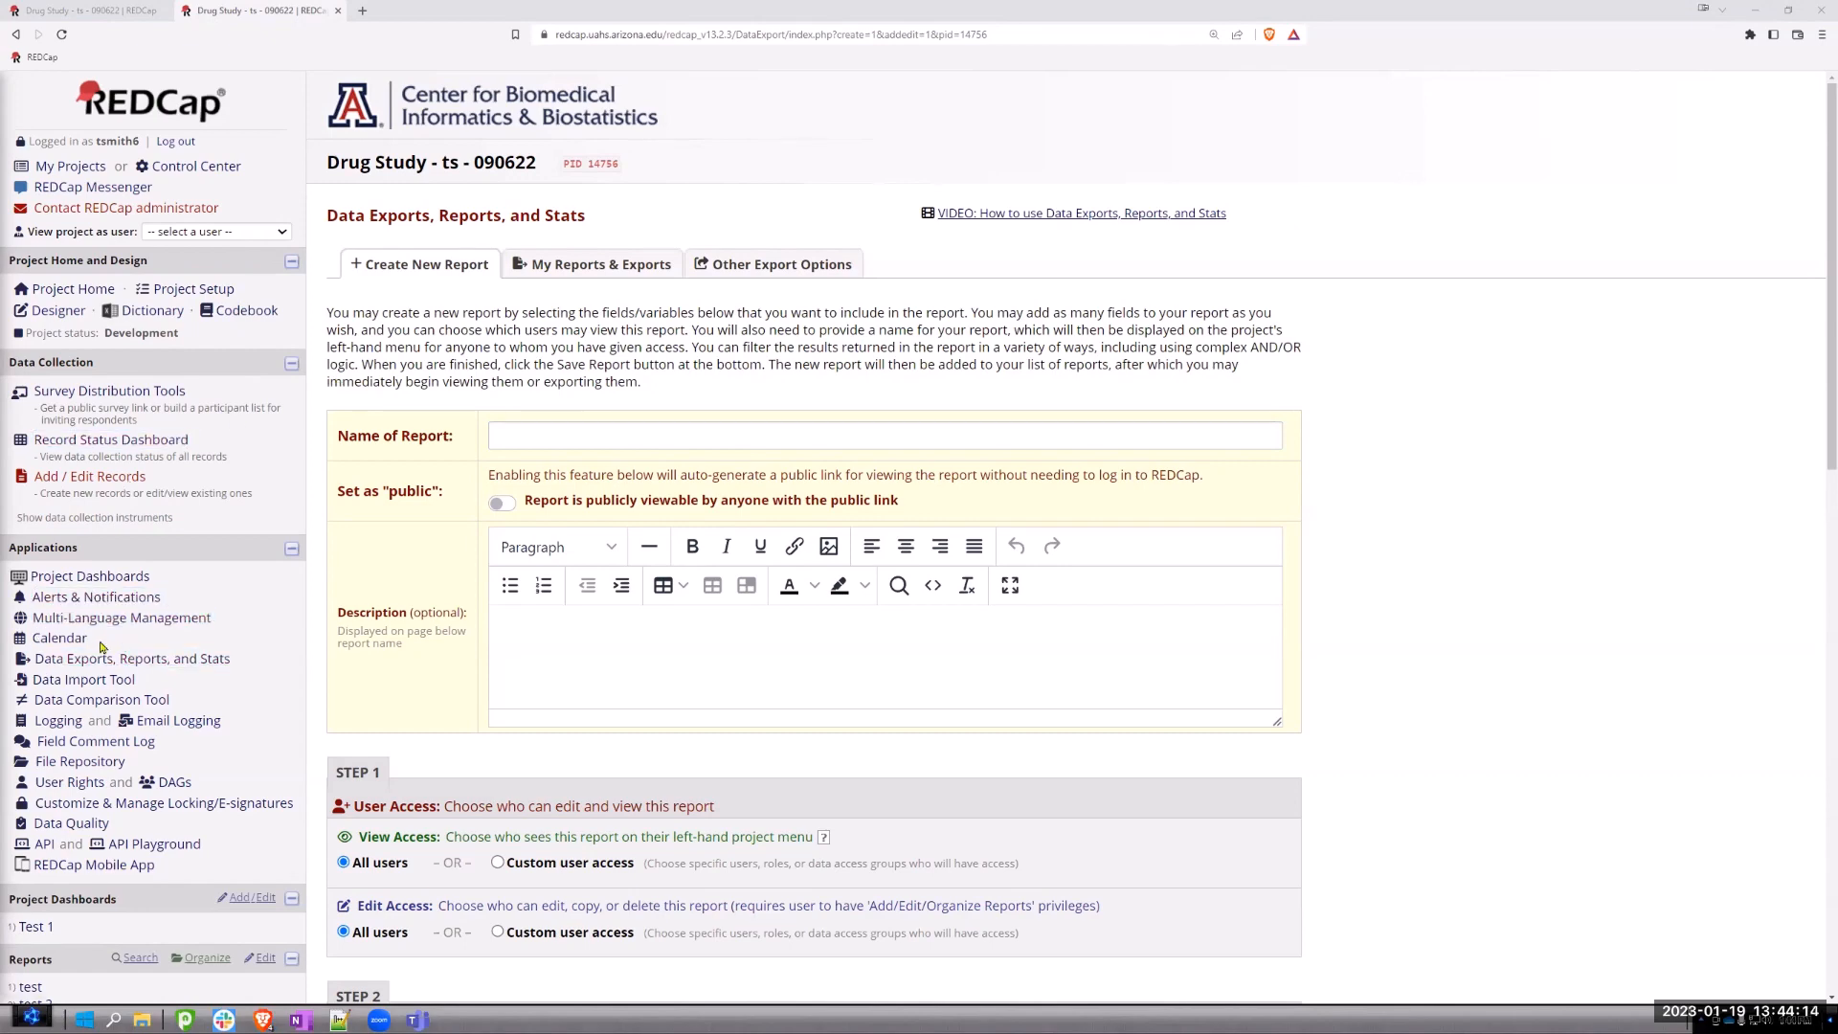
pyautogui.scroll(-3, 125, 680)
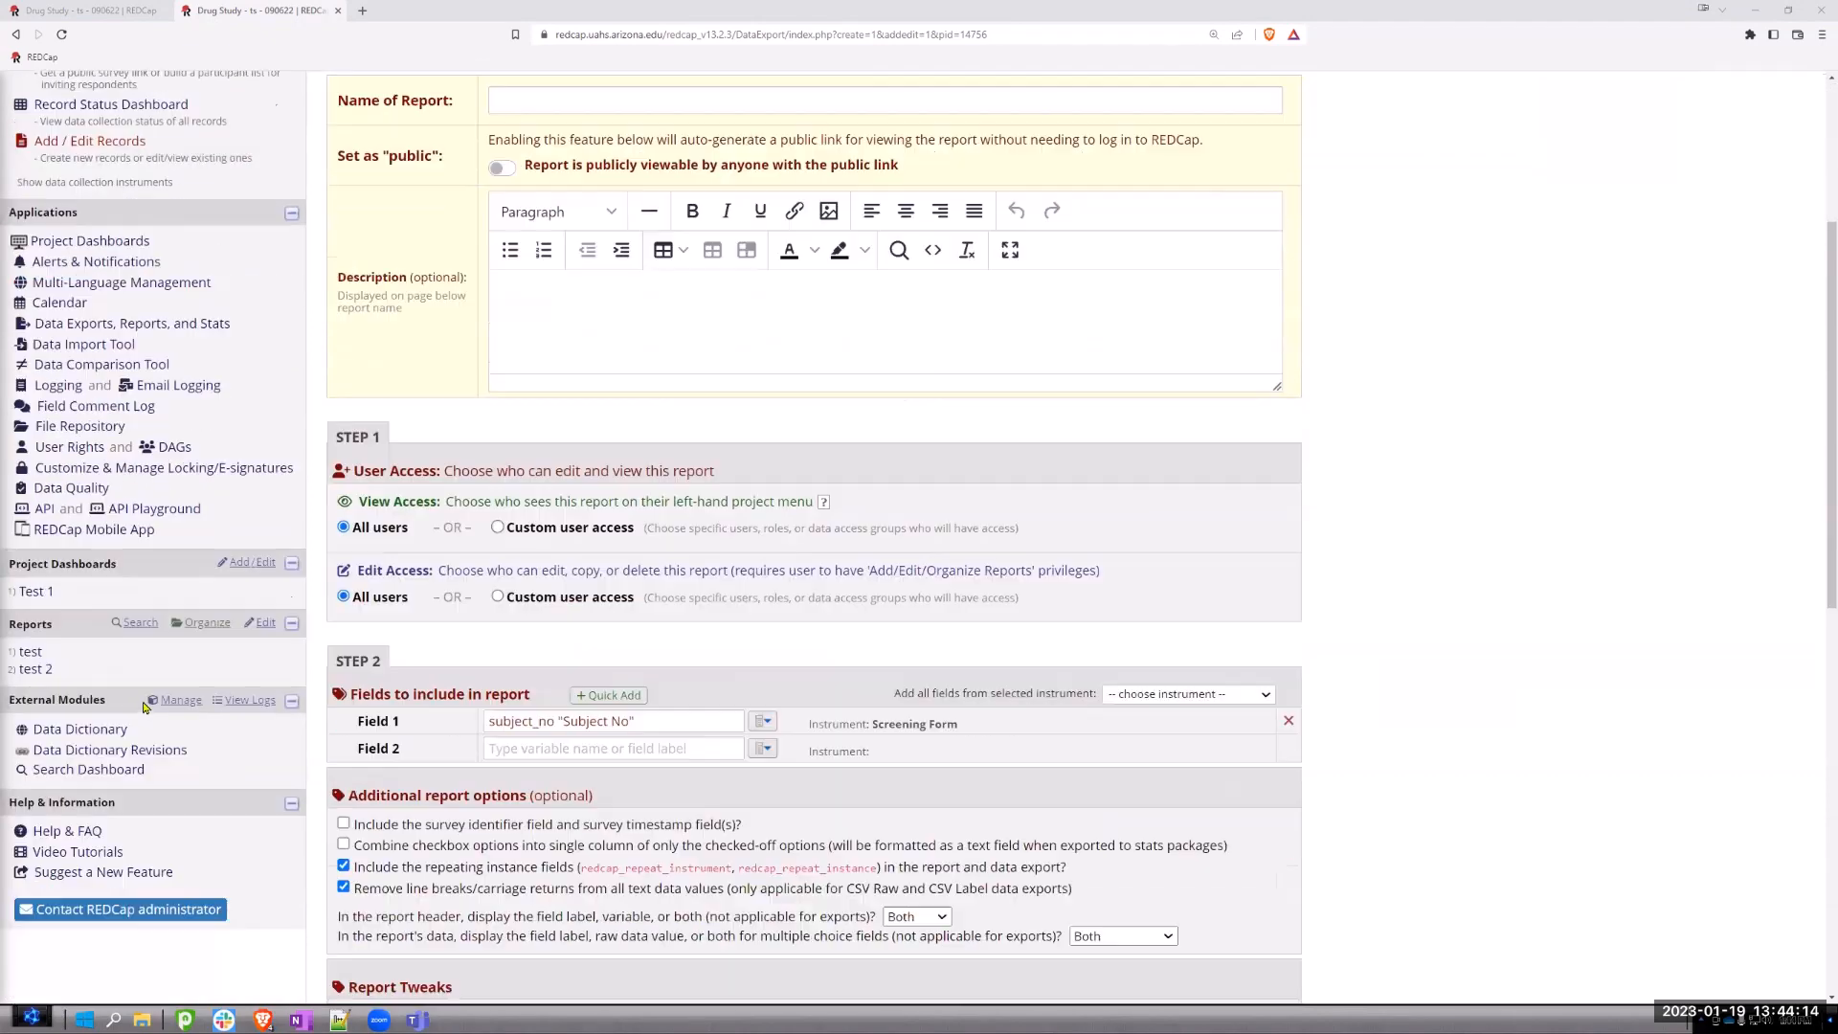
pyautogui.click(31, 655)
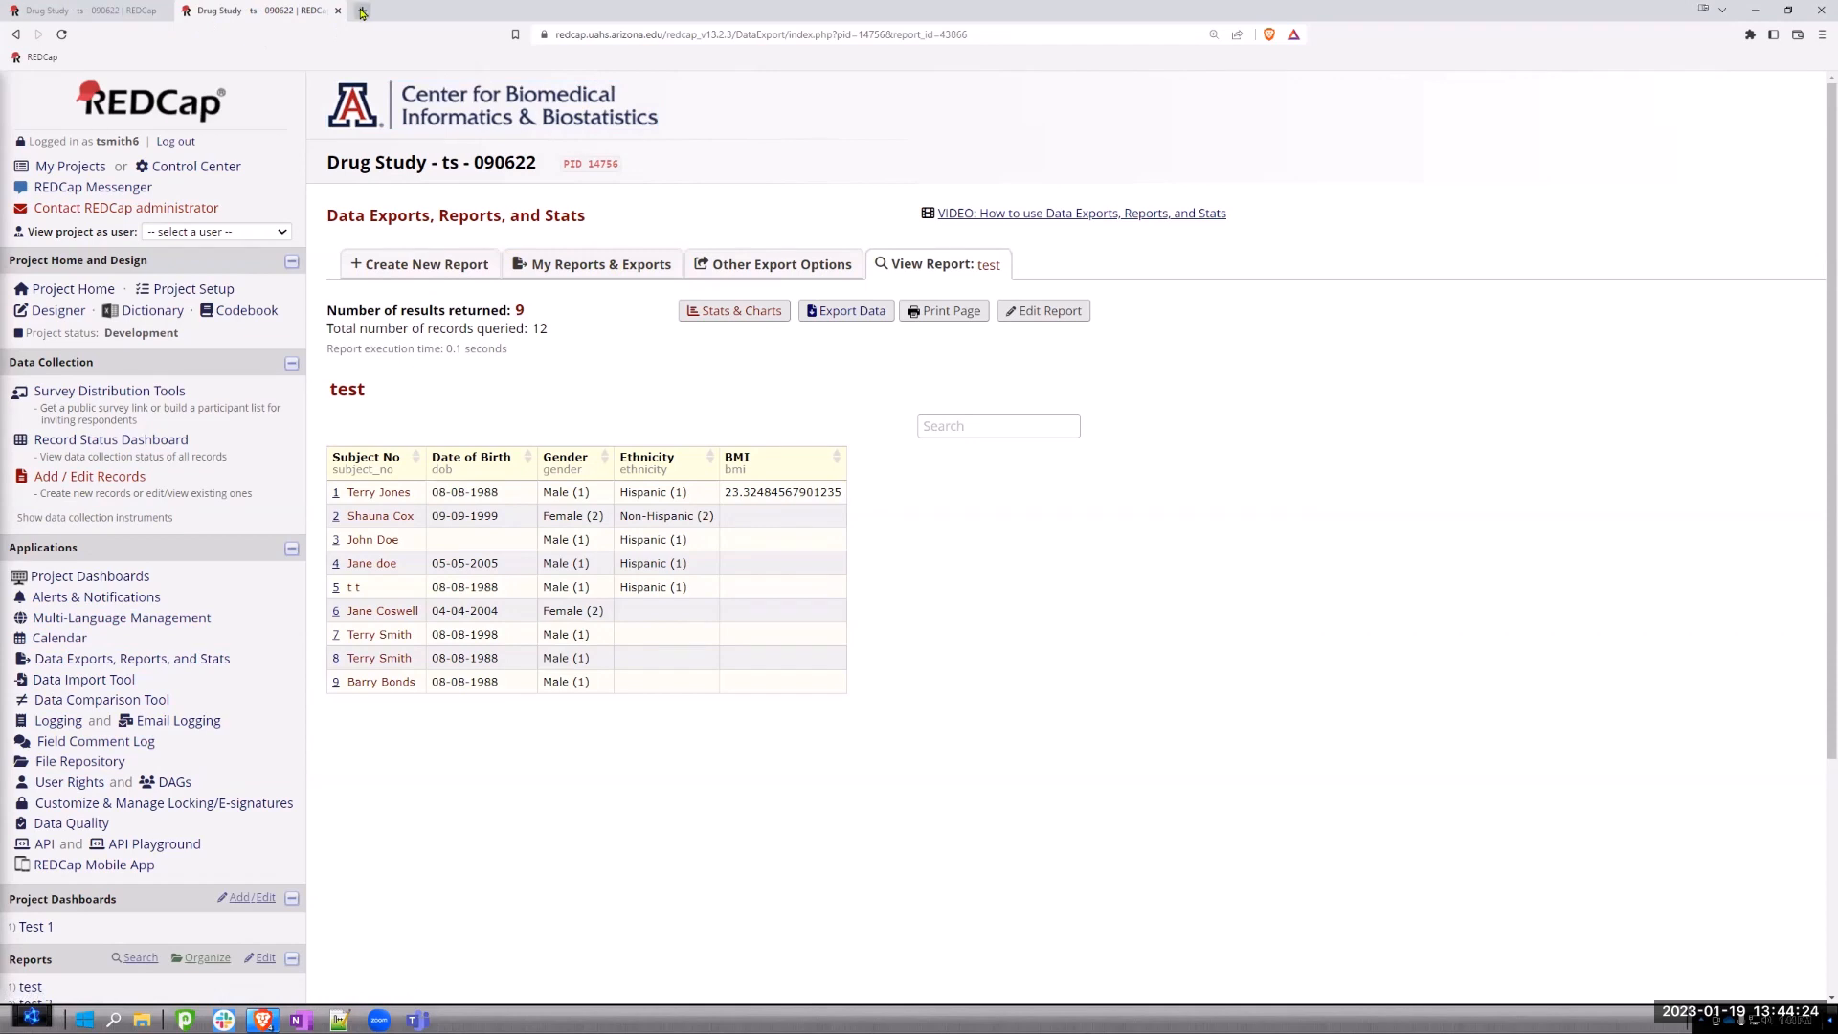
# - Duplicate the "test" report page in a third browser tab using its URL and open the report "test 2" there
pyautogui.click(613, 34)
pyautogui.hotkey('ctrl', 'c')
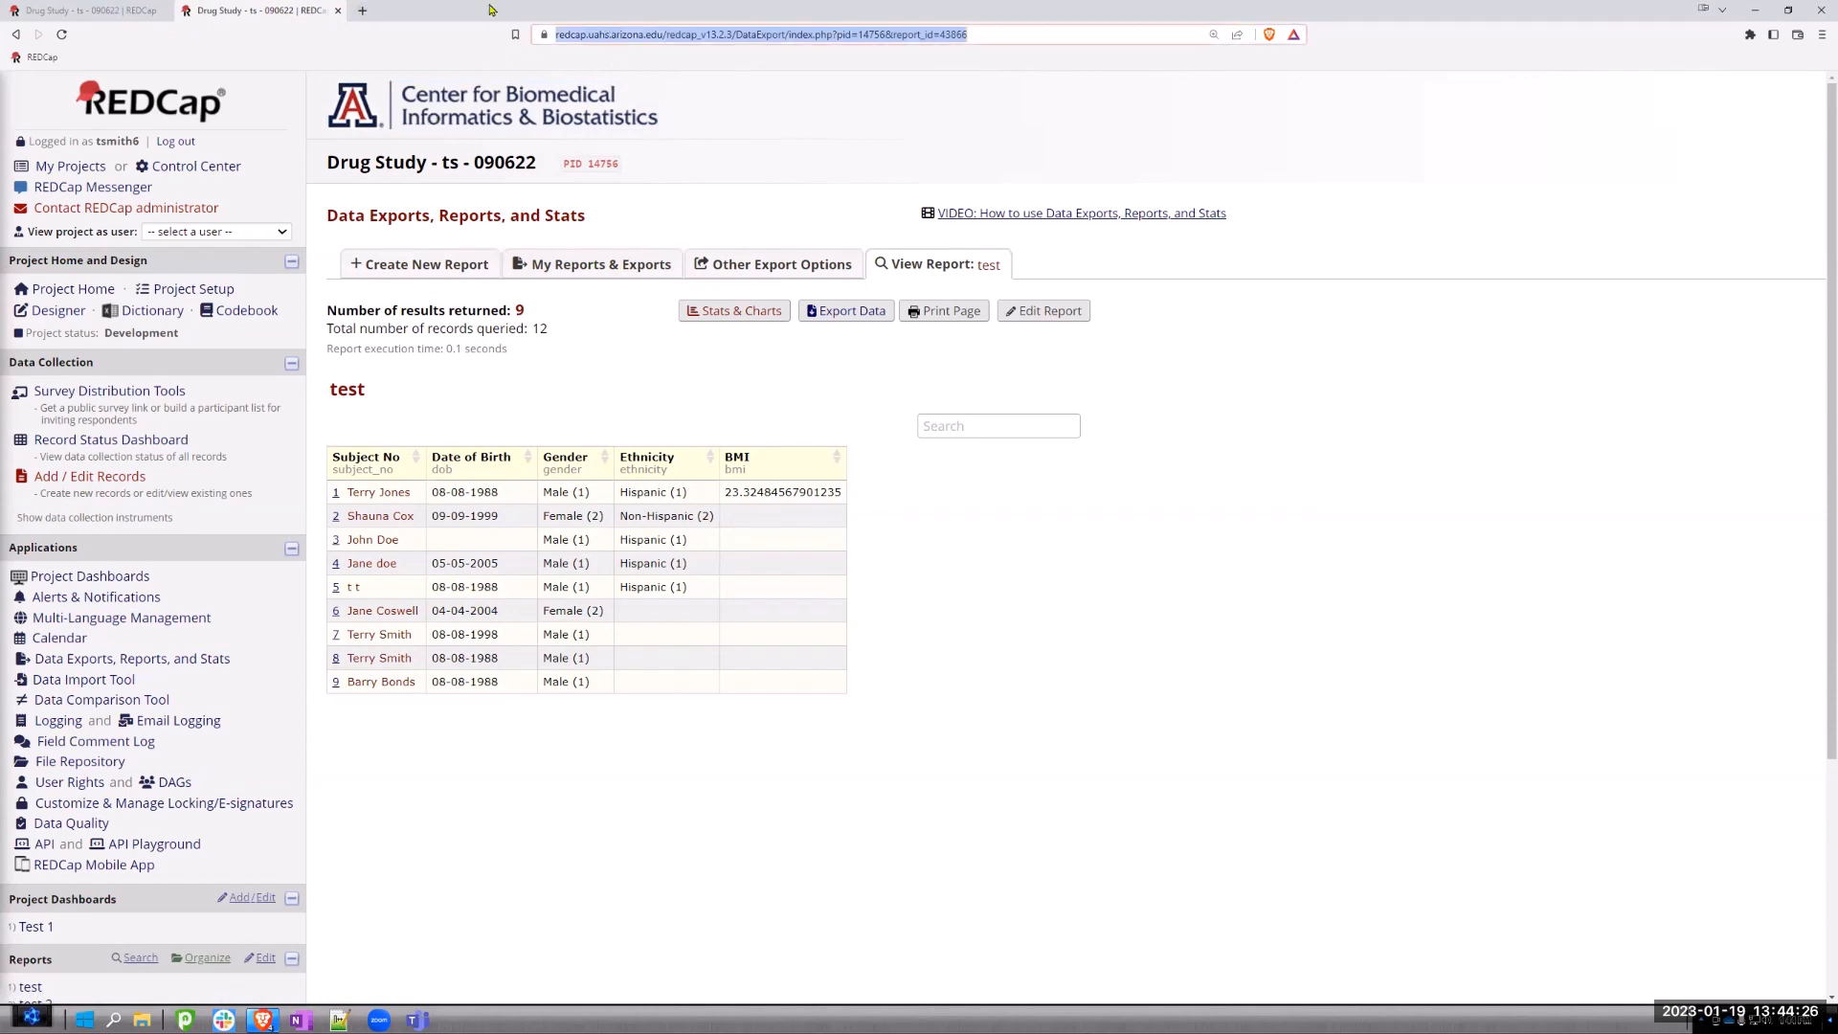
pyautogui.click(361, 11)
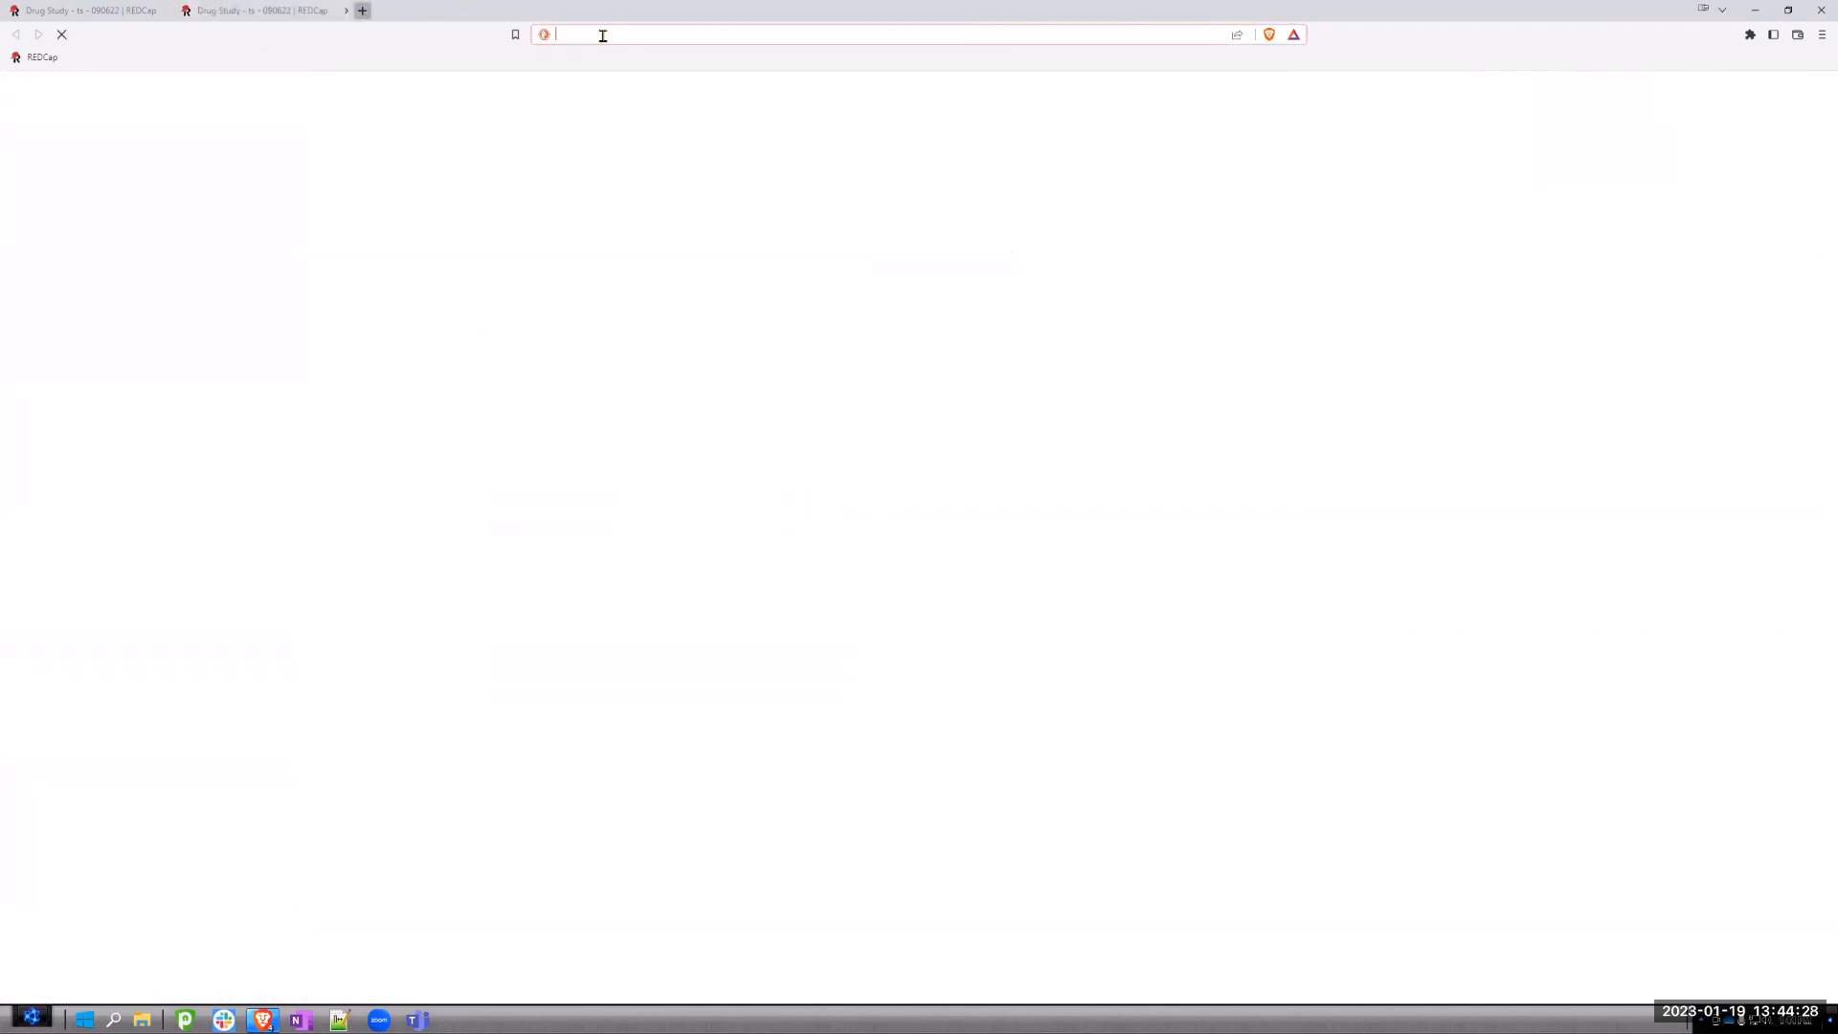
pyautogui.hotkey('ctrl', 'v')
pyautogui.press('Return')
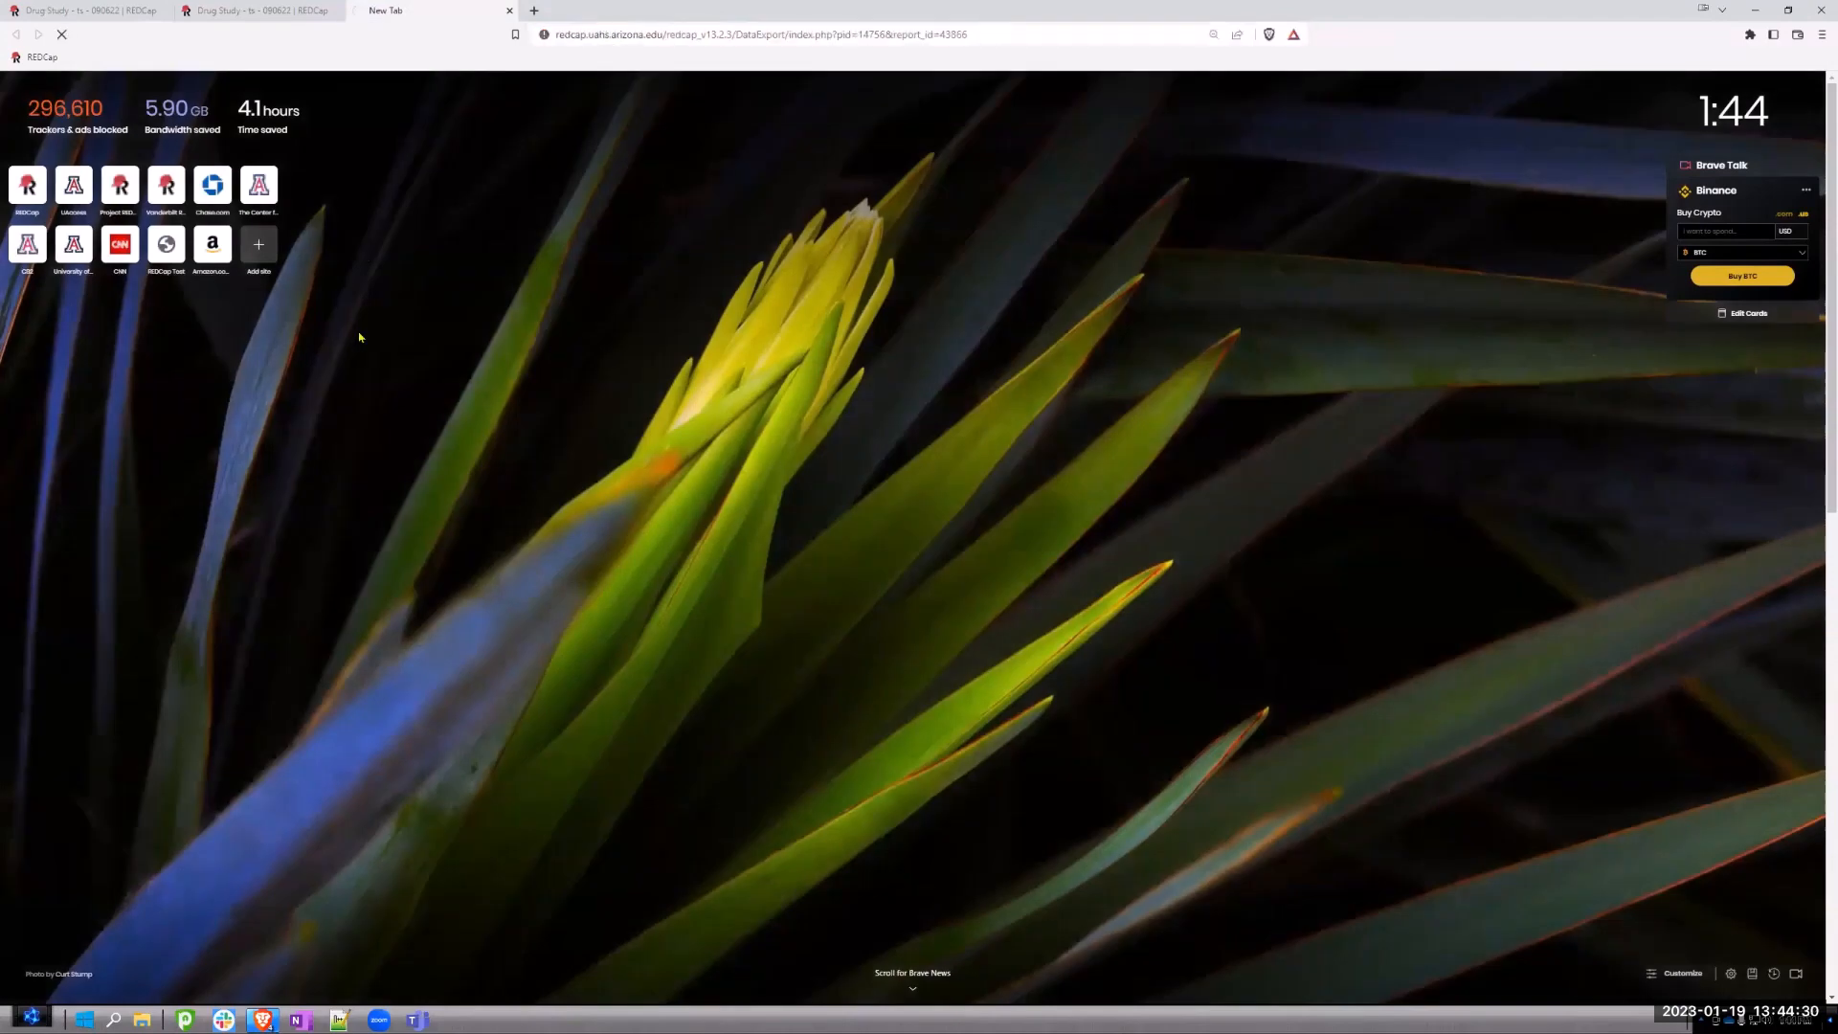
pyautogui.scroll(-3, 119, 736)
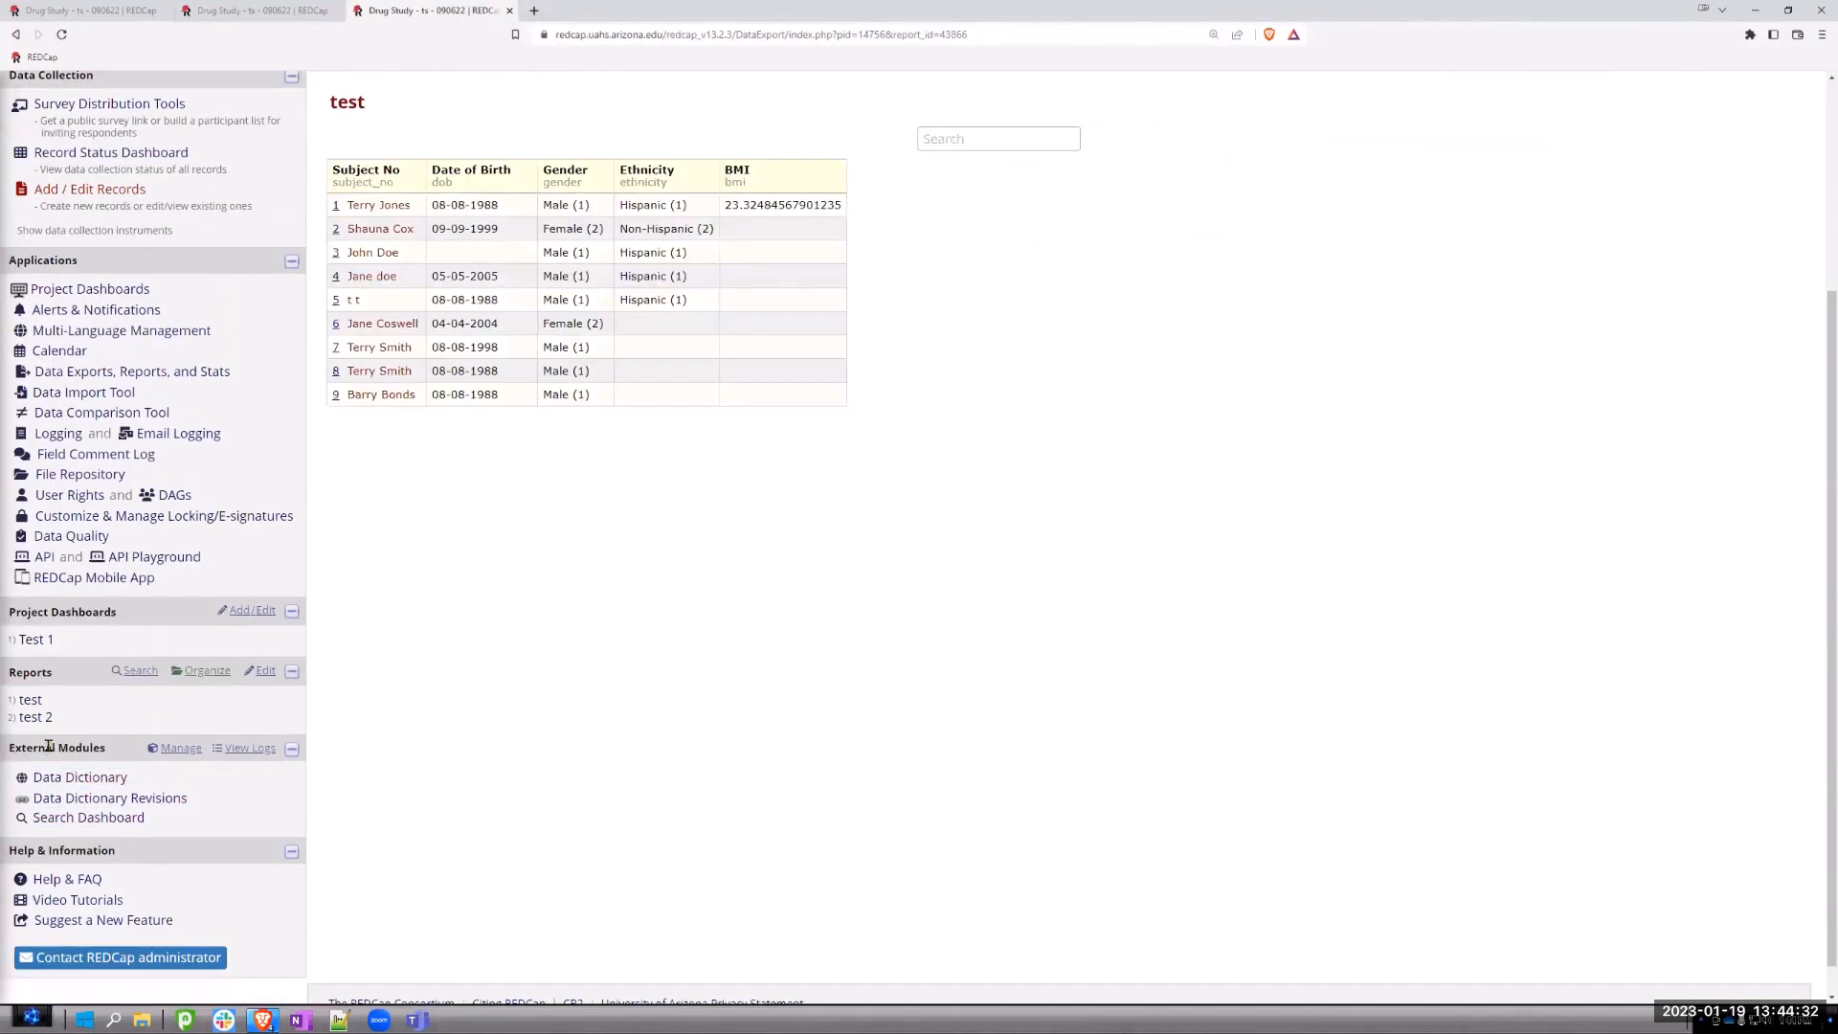
pyautogui.click(36, 720)
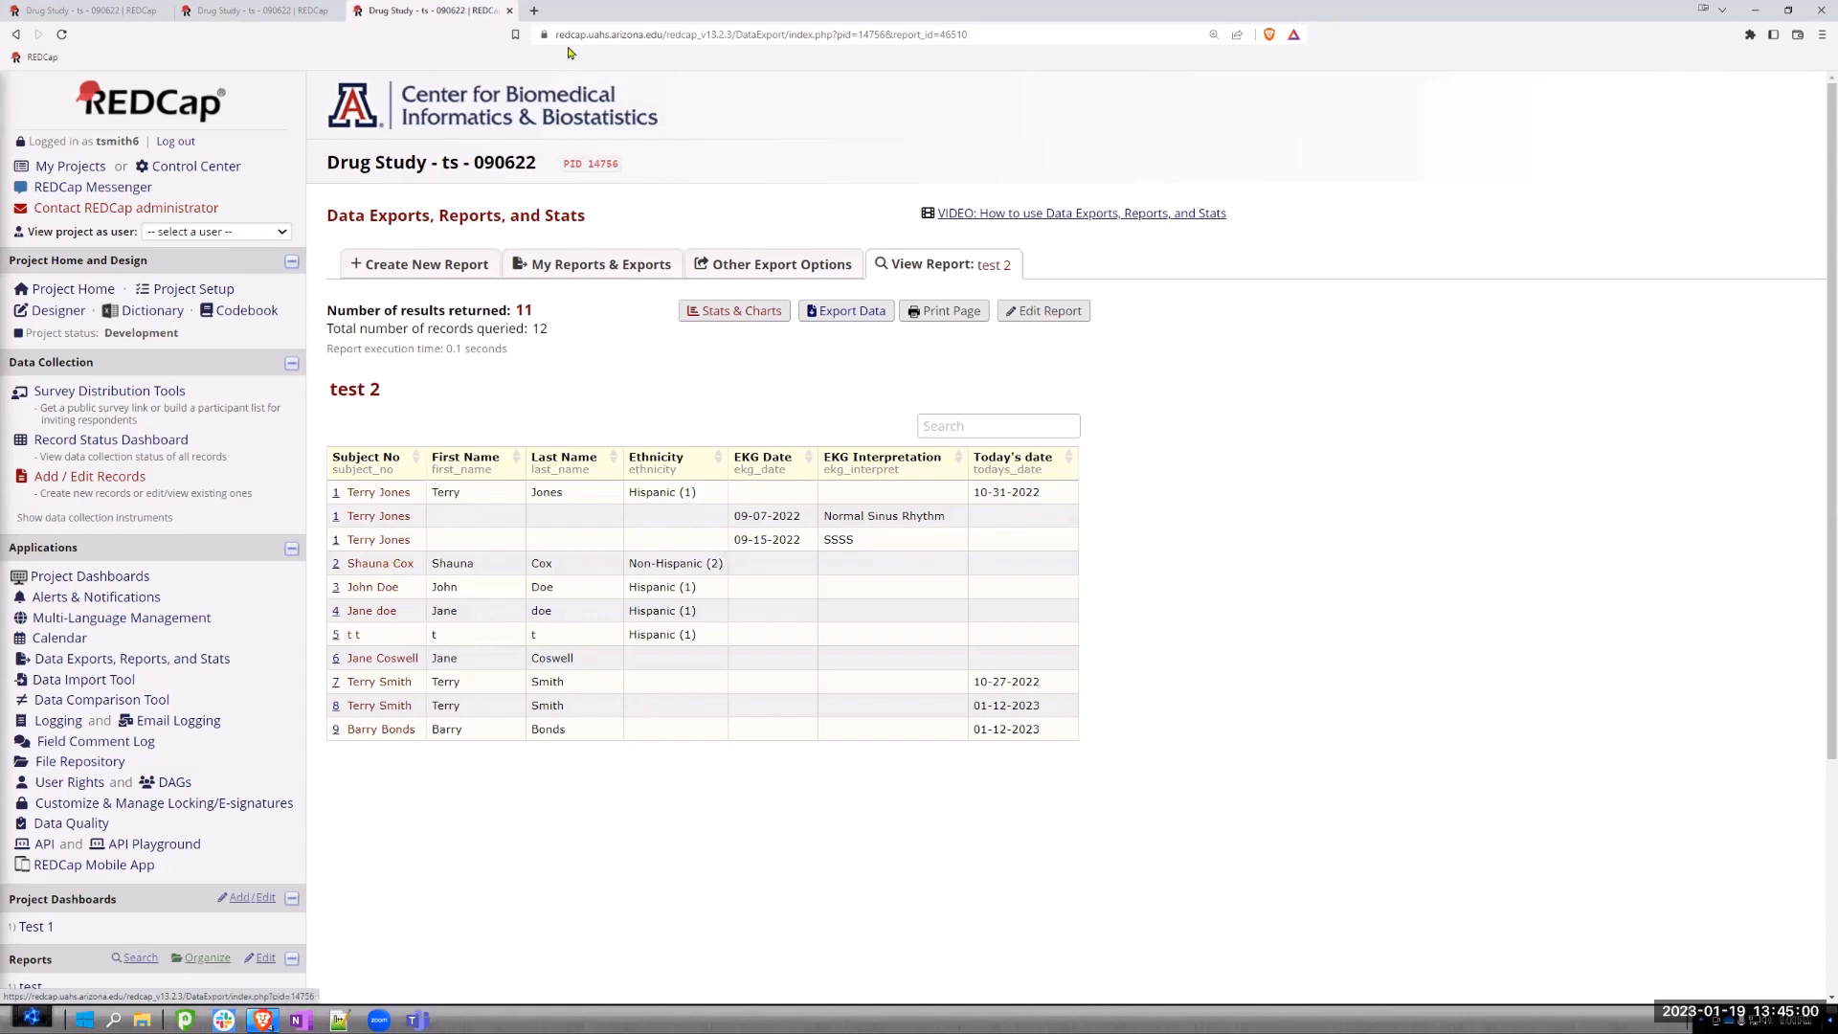
# - Check the "test" report in the second browser tab and return to the Report Tweaks options of the new report form
pyautogui.click(257, 12)
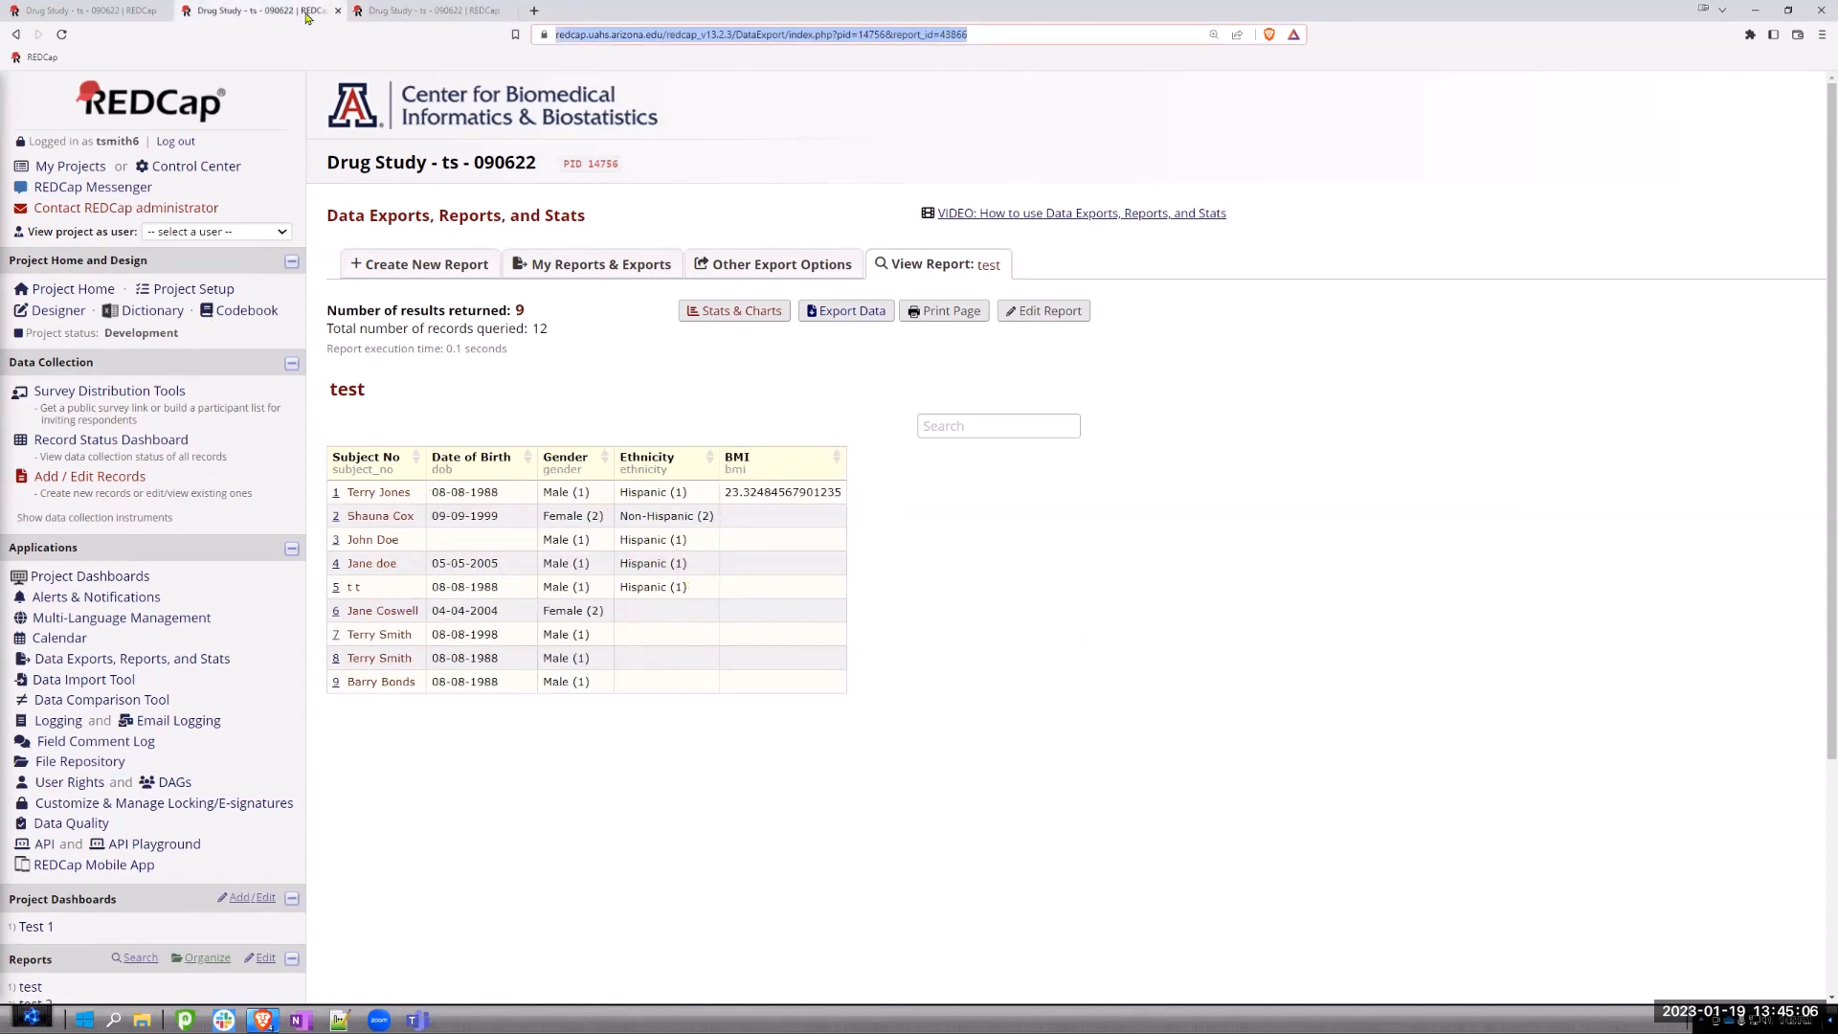
pyautogui.click(120, 11)
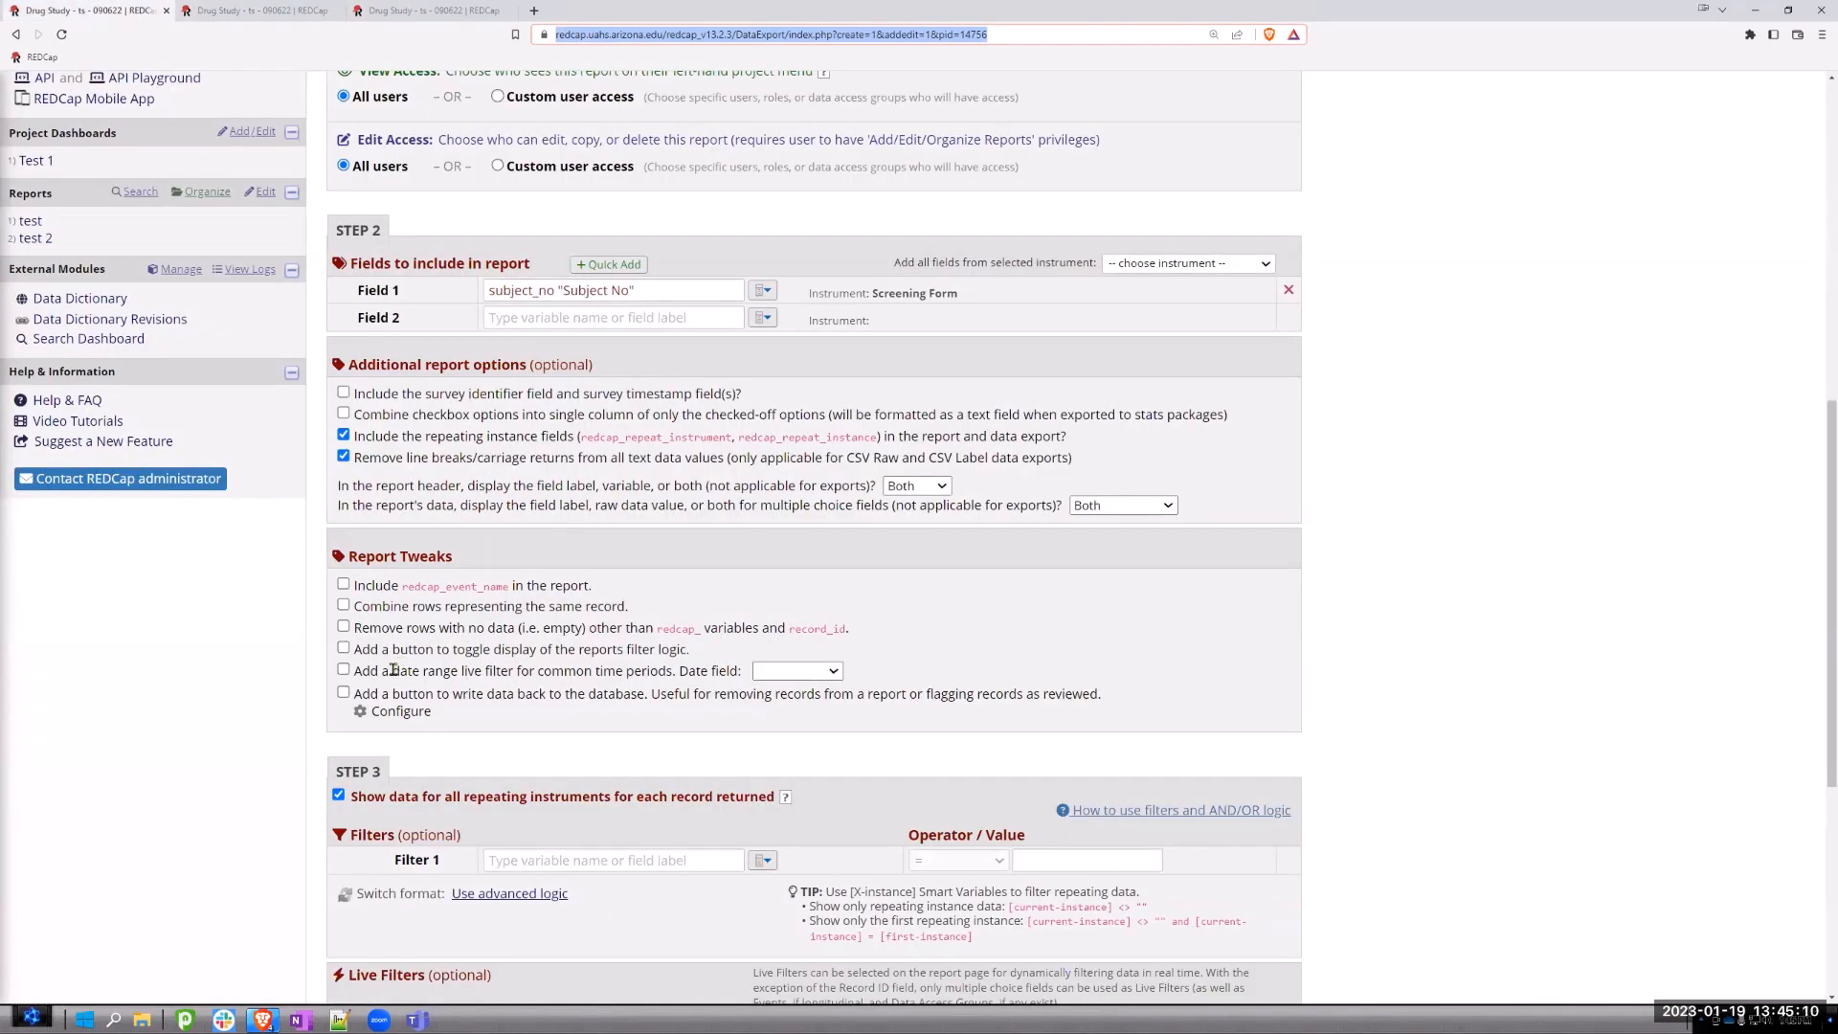
pyautogui.scroll(-2, 400, 662)
pyautogui.scroll(4, 402, 686)
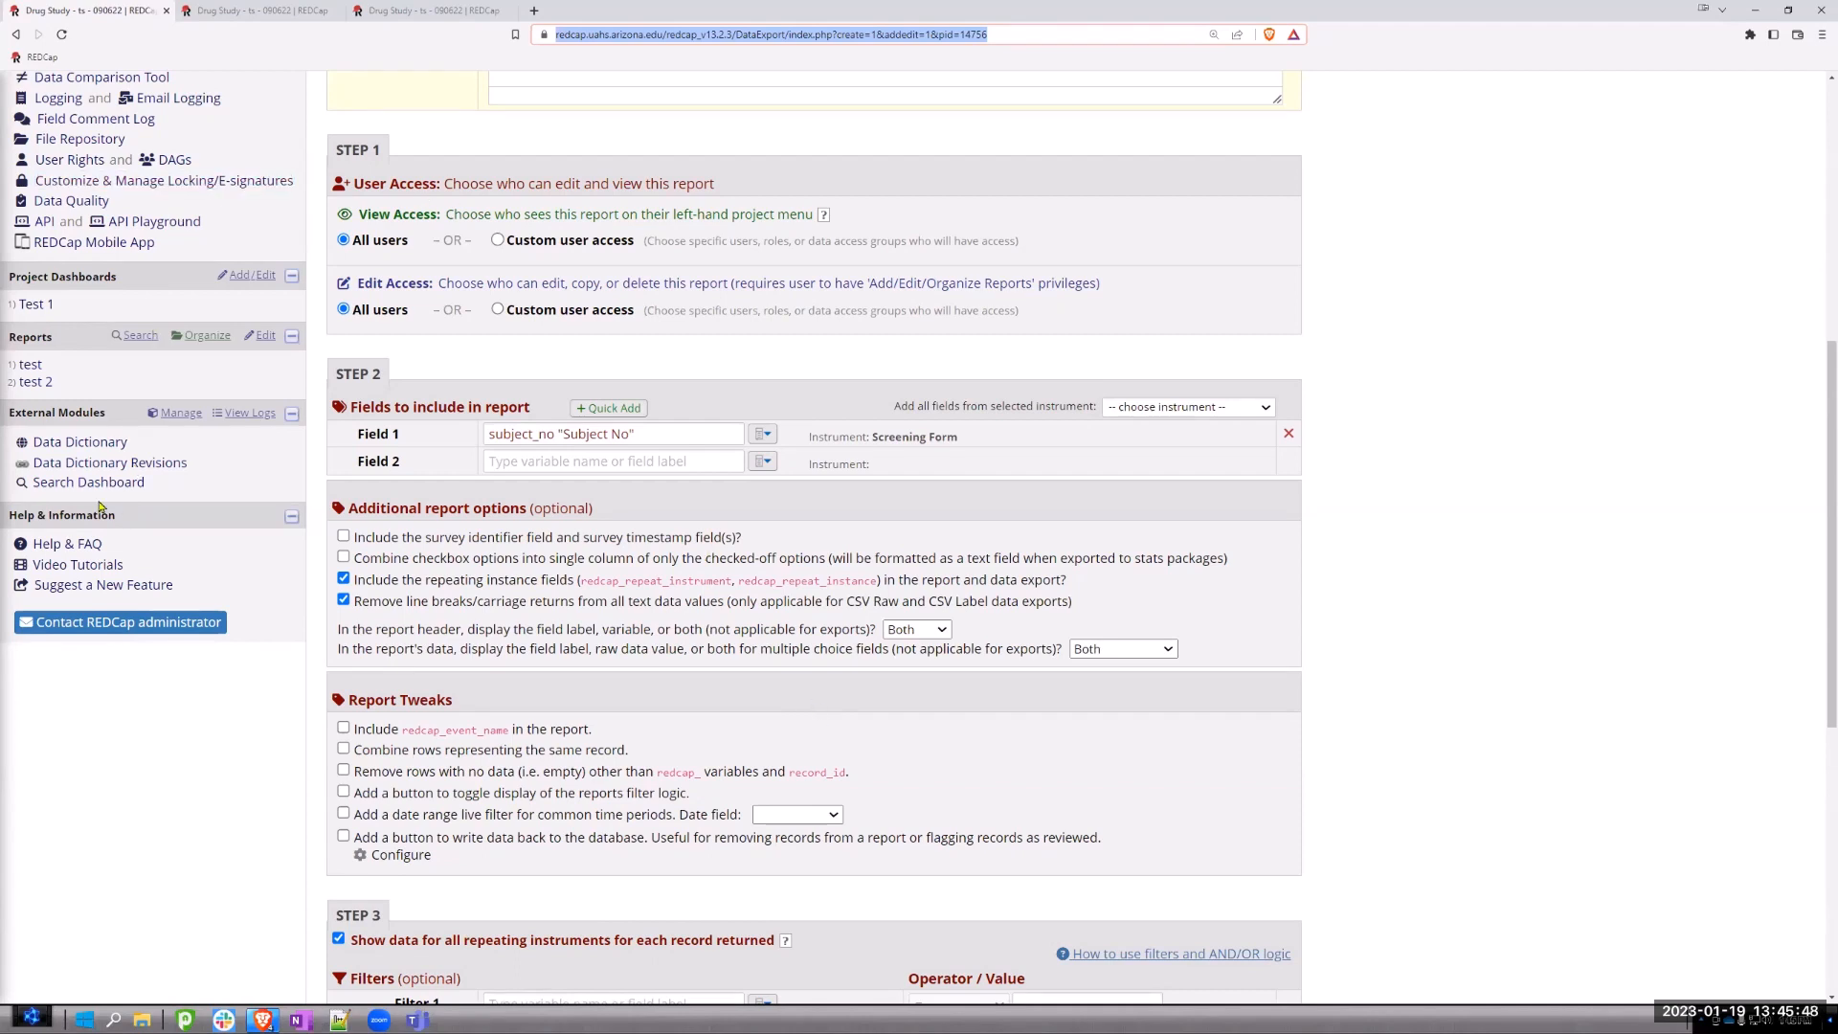
# - Reopen the external module manager and look through the enabled modules down to Report Tweaks
pyautogui.click(181, 414)
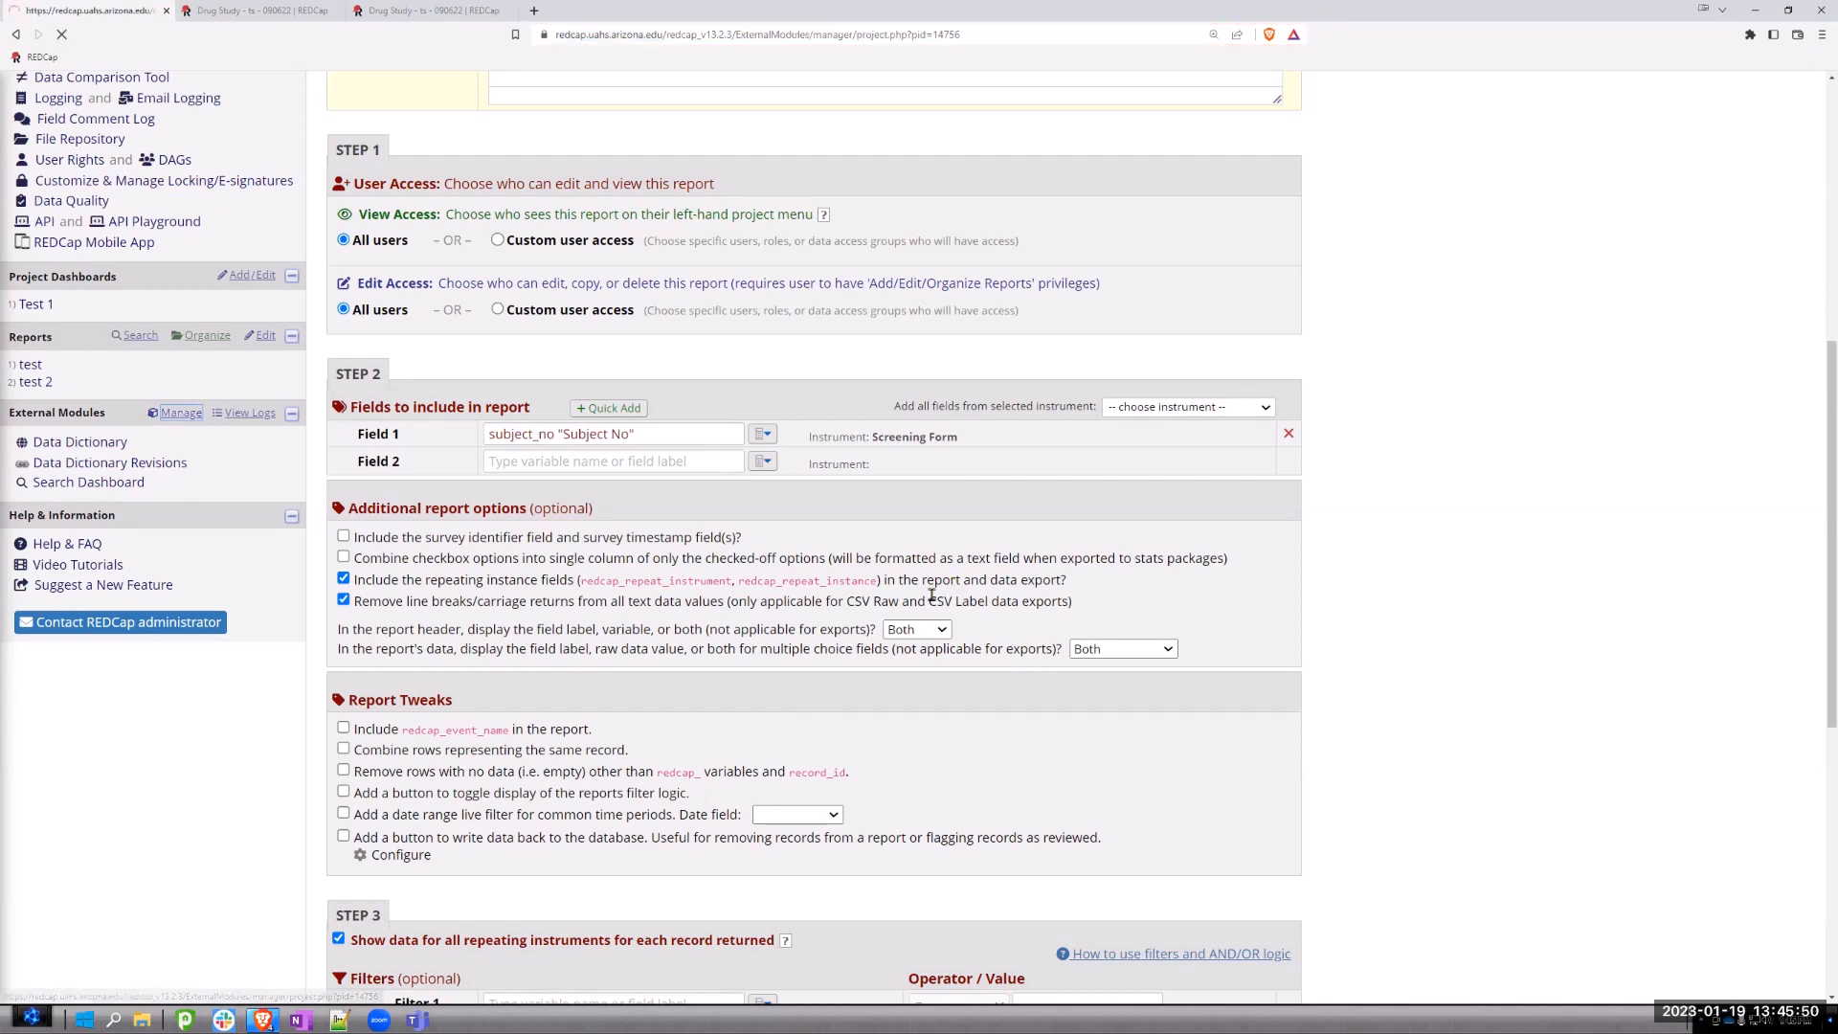
pyautogui.scroll(-3, 618, 676)
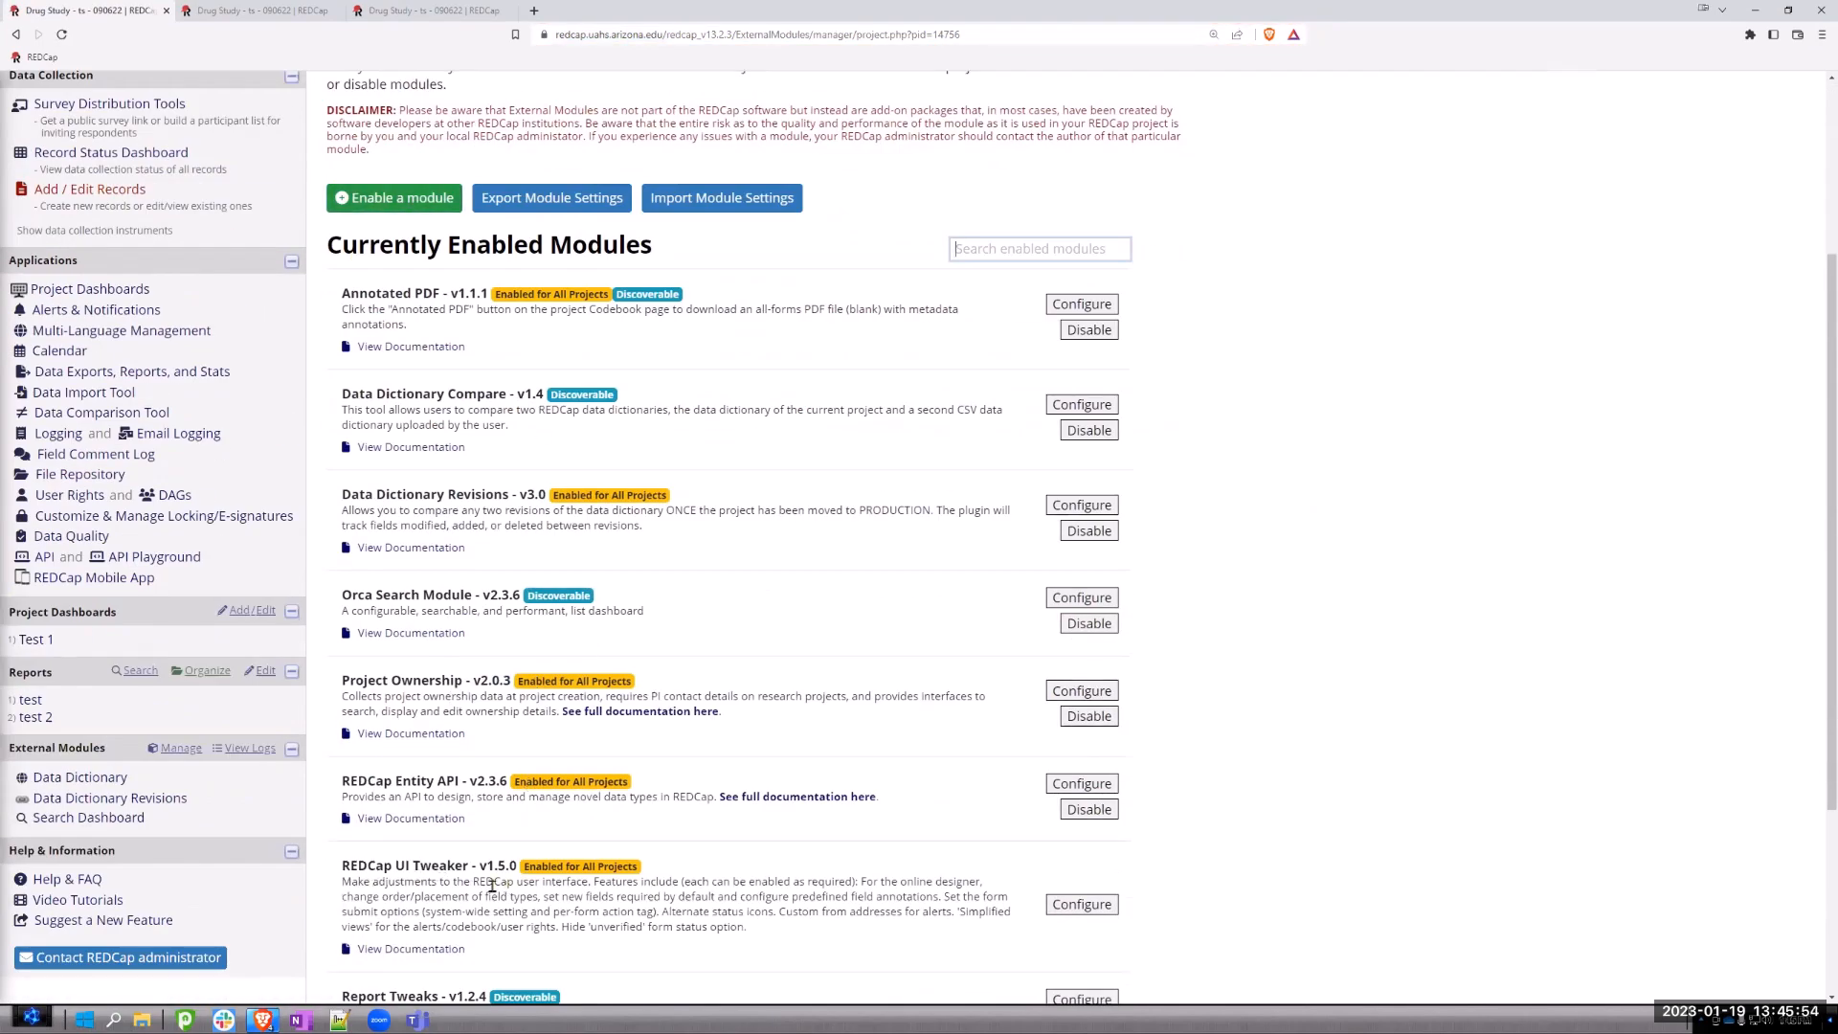
pyautogui.scroll(-3, 492, 885)
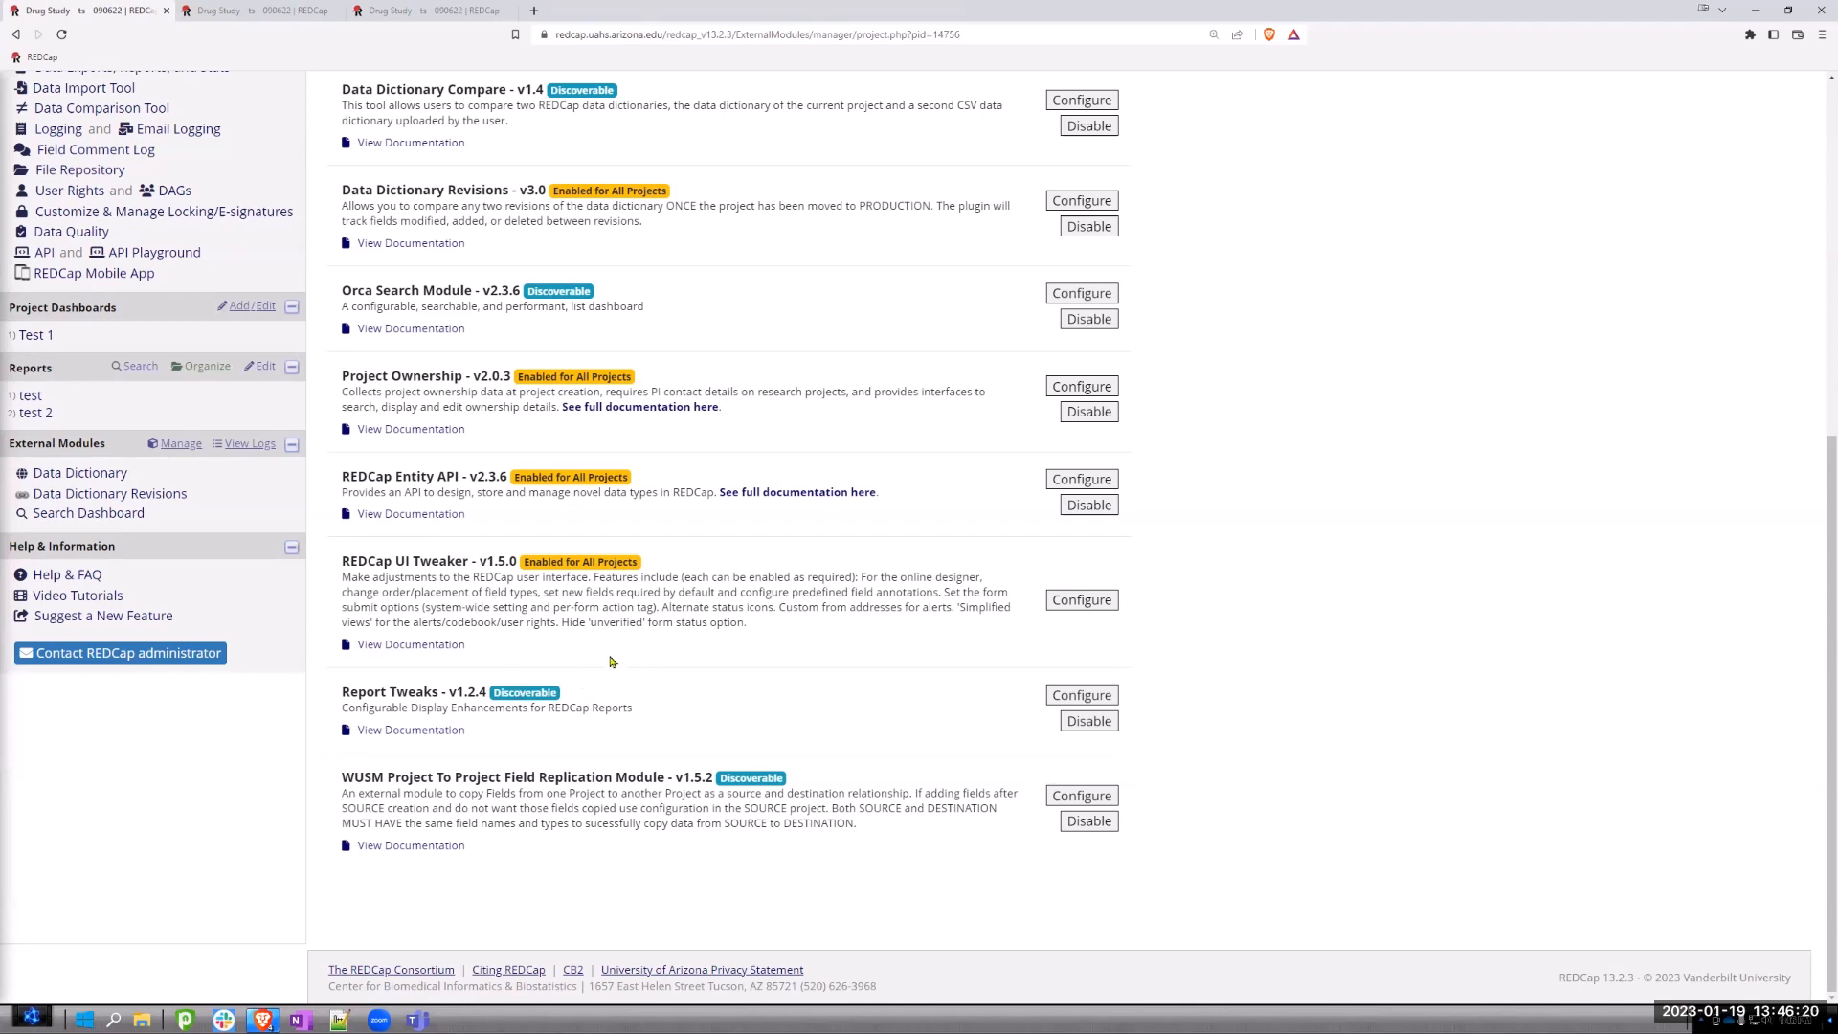
pyautogui.scroll(1, 450, 297)
pyautogui.scroll(1, 442, 268)
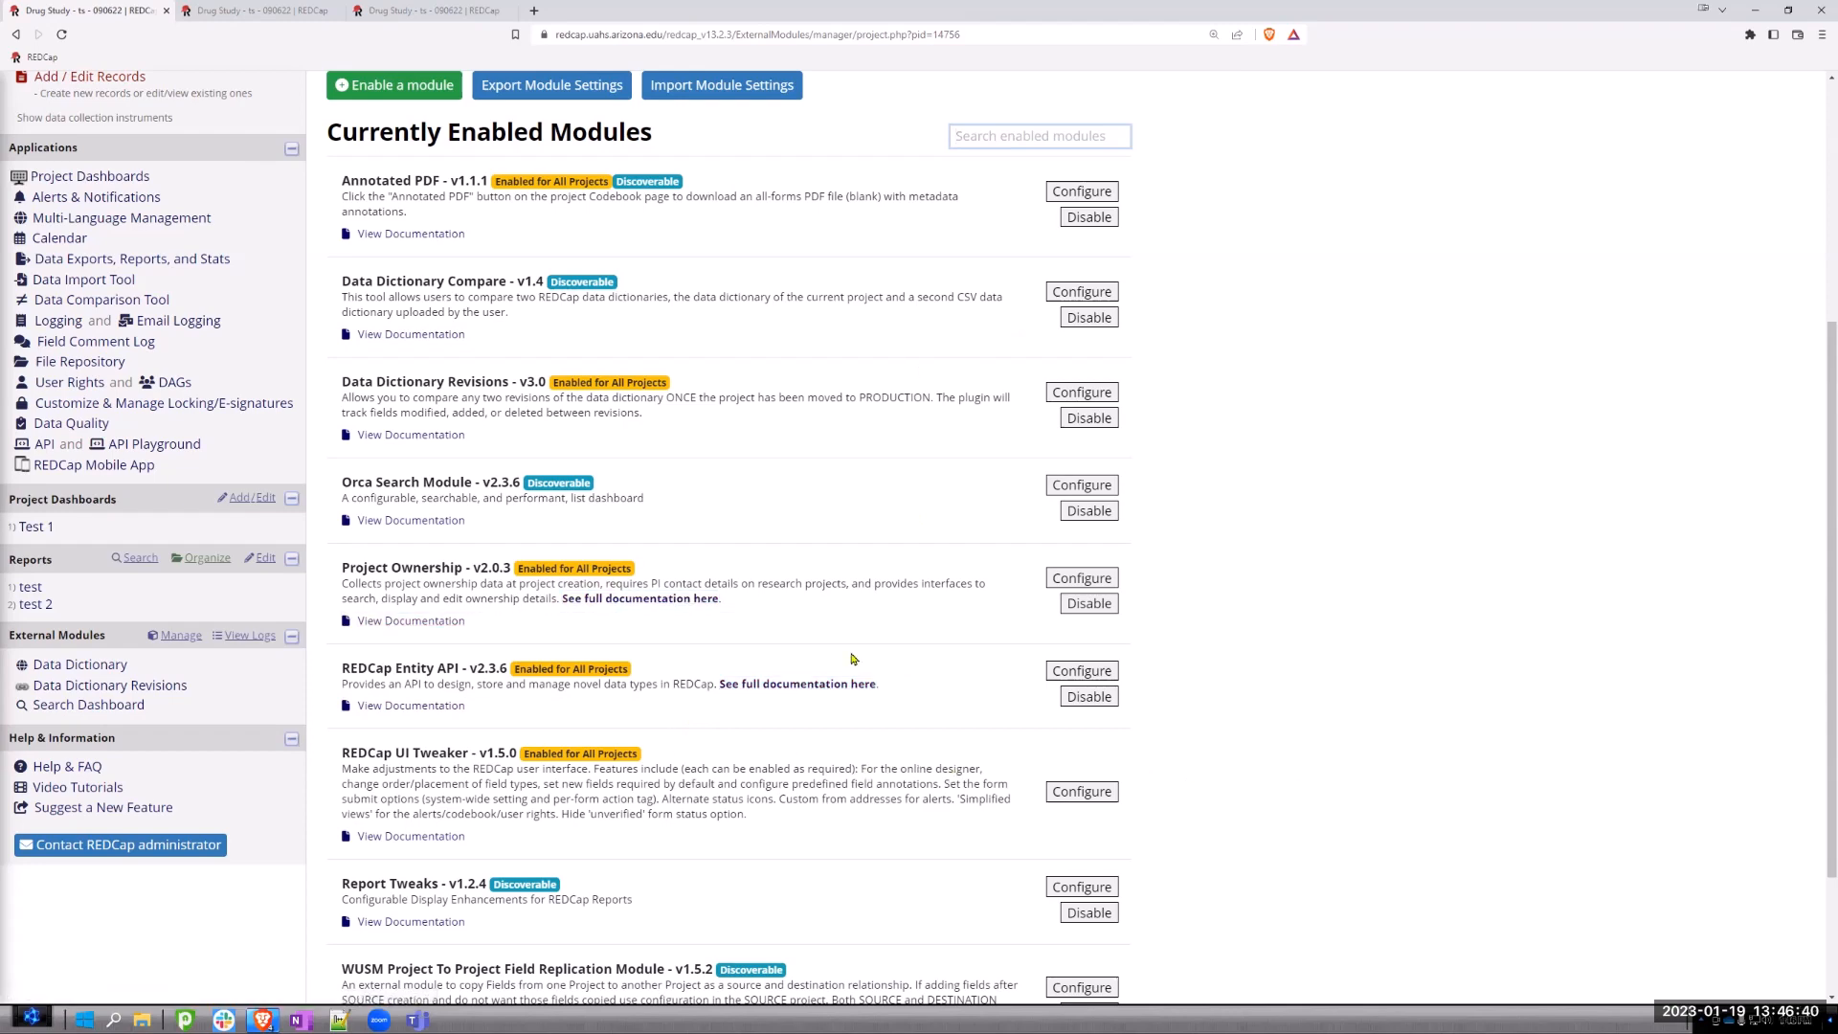
pyautogui.scroll(-3, 852, 658)
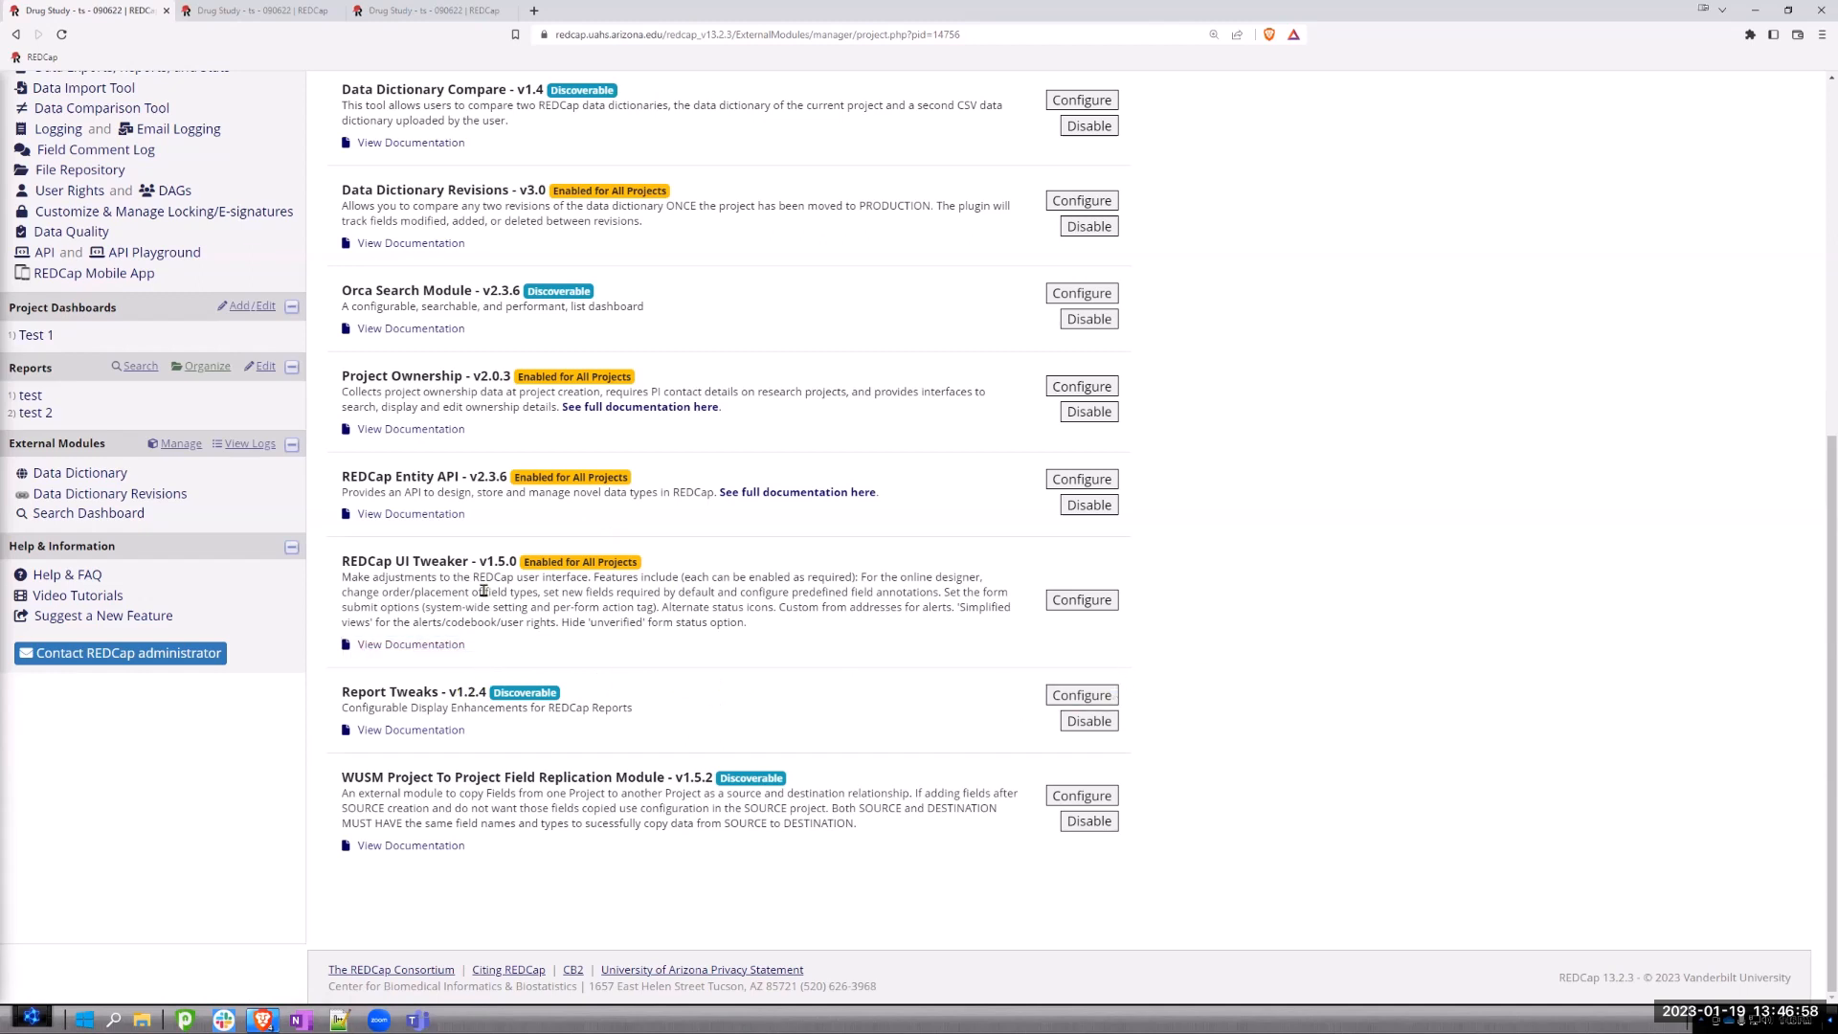
pyautogui.scroll(6, 484, 590)
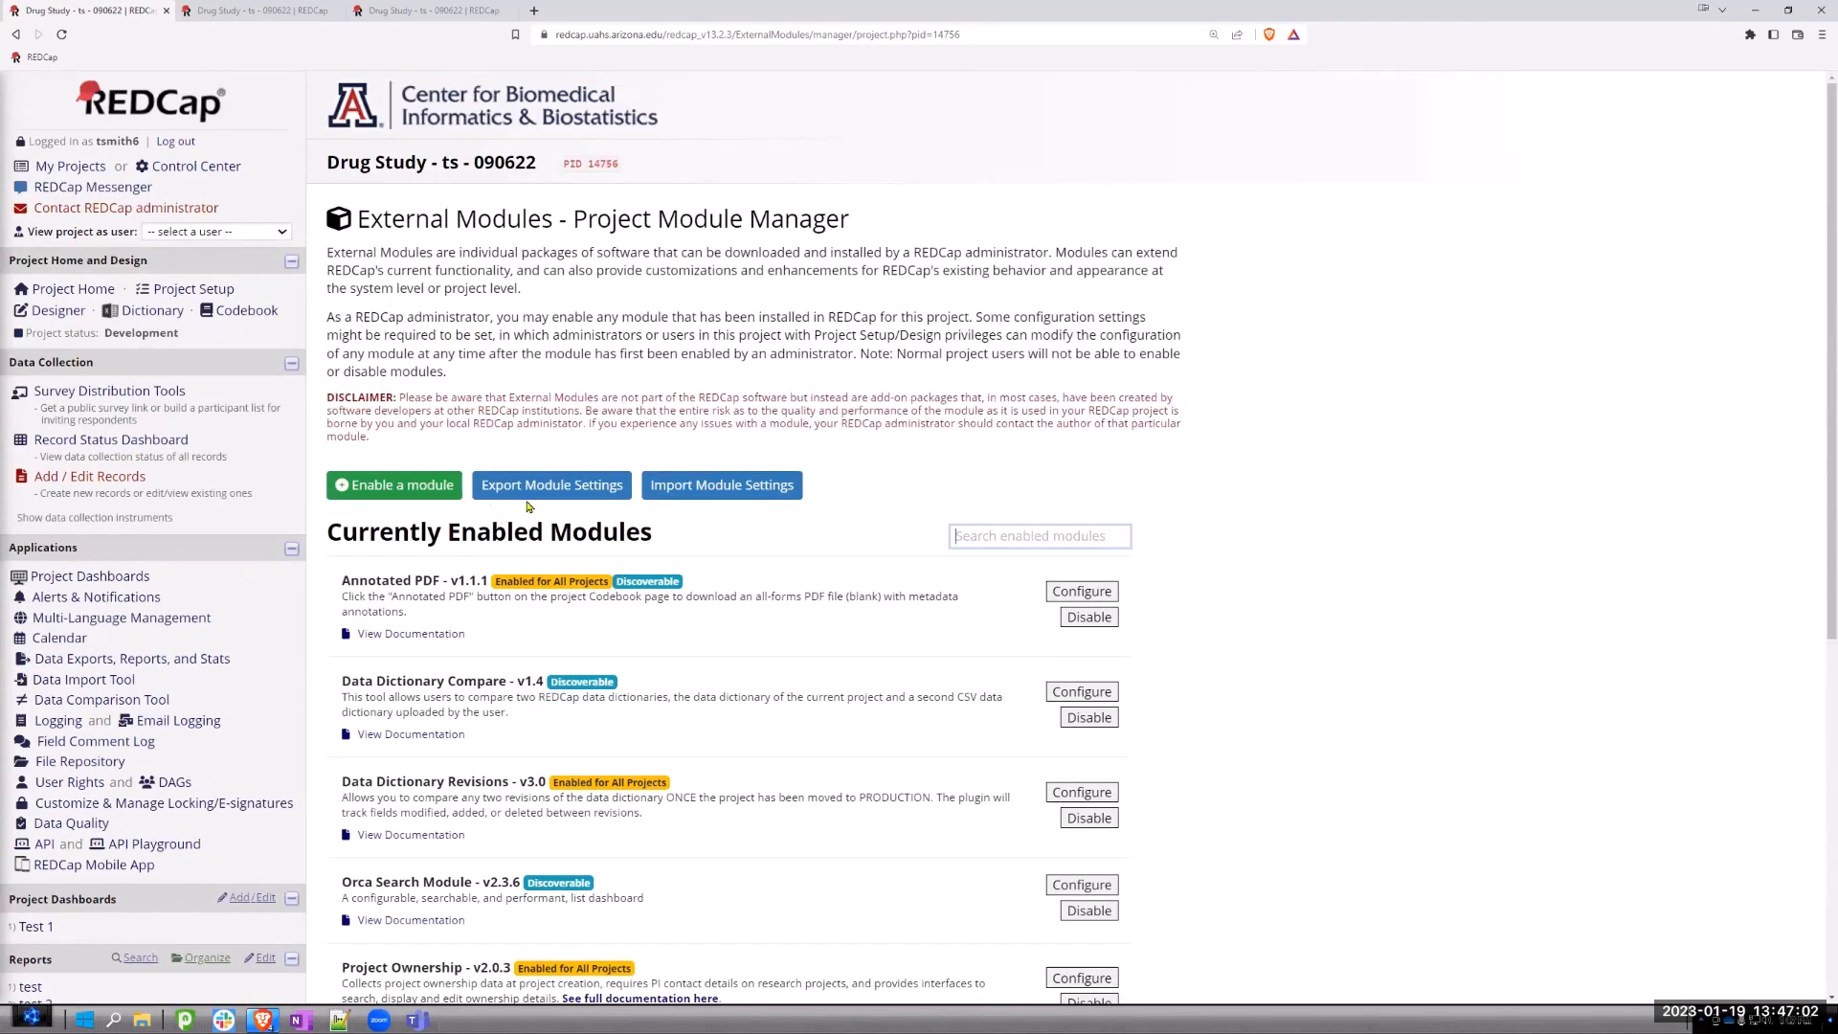
pyautogui.click(1401, 533)
pyautogui.scroll(-5, 38, 479)
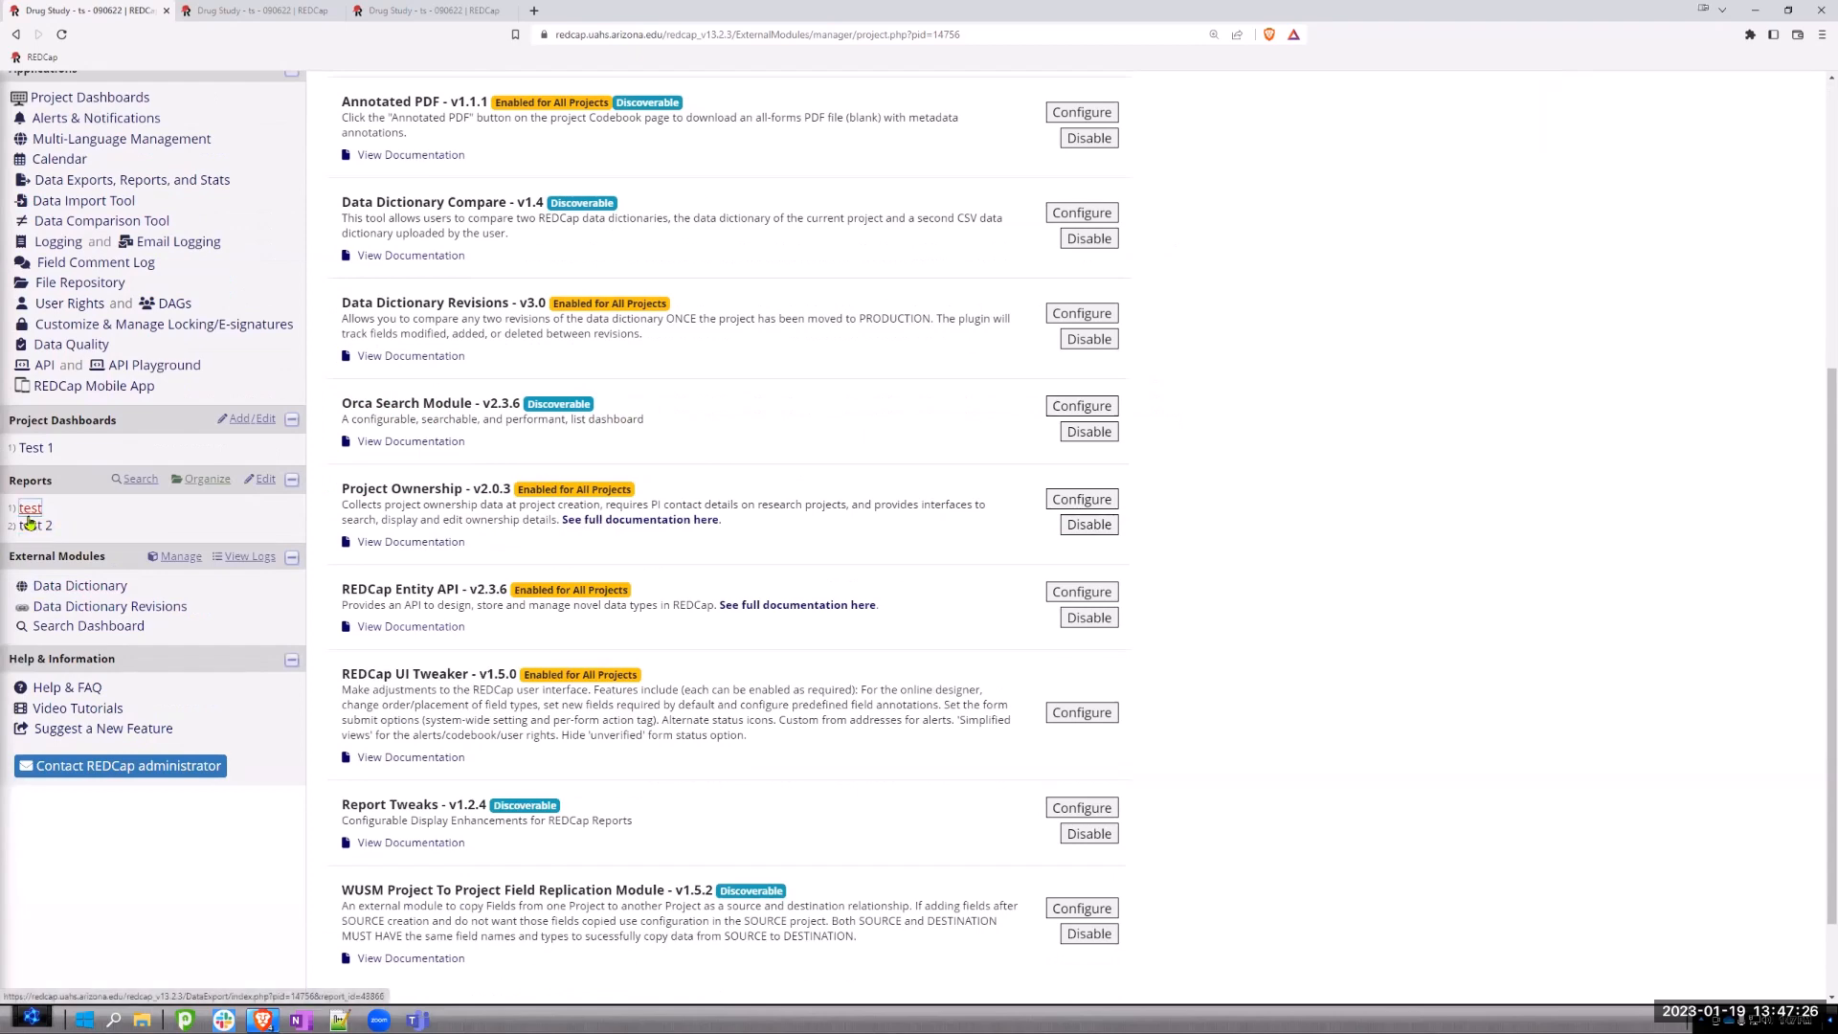
# - Open the report "test" for editing and check its form for the Report Tweaks options
pyautogui.click(29, 508)
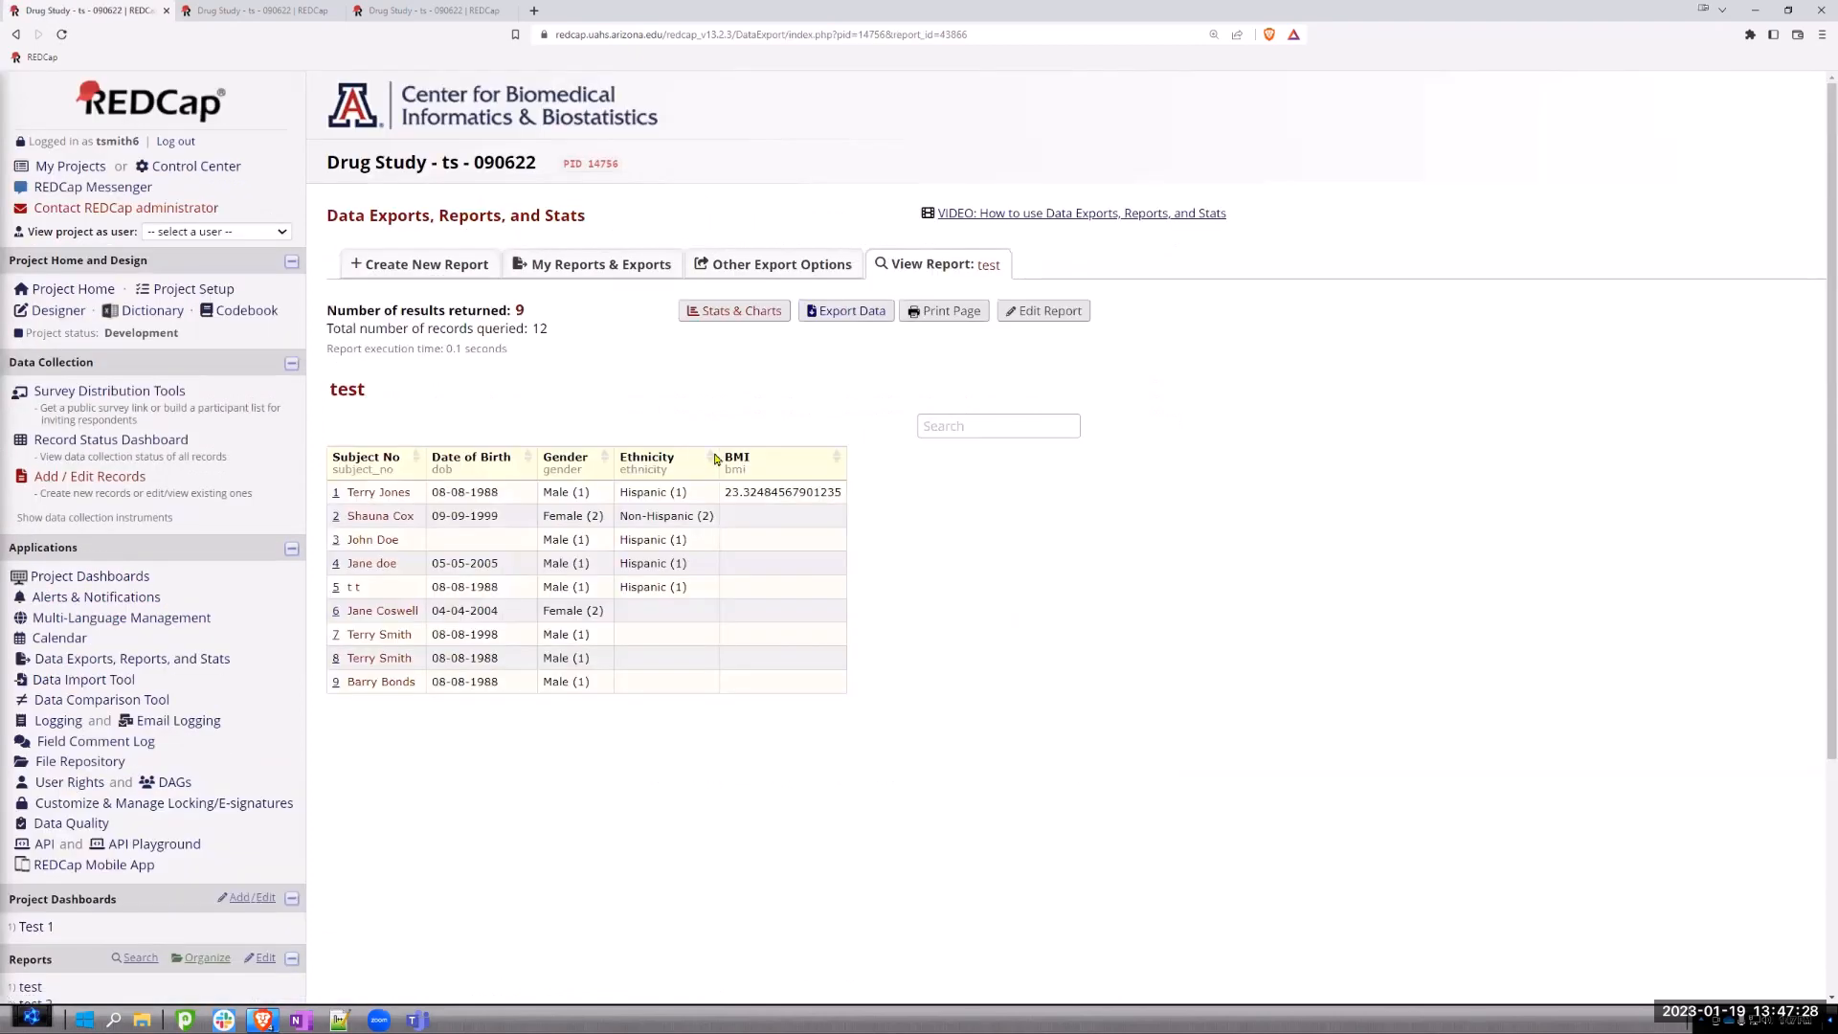
pyautogui.click(1056, 315)
pyautogui.scroll(-6, 1254, 704)
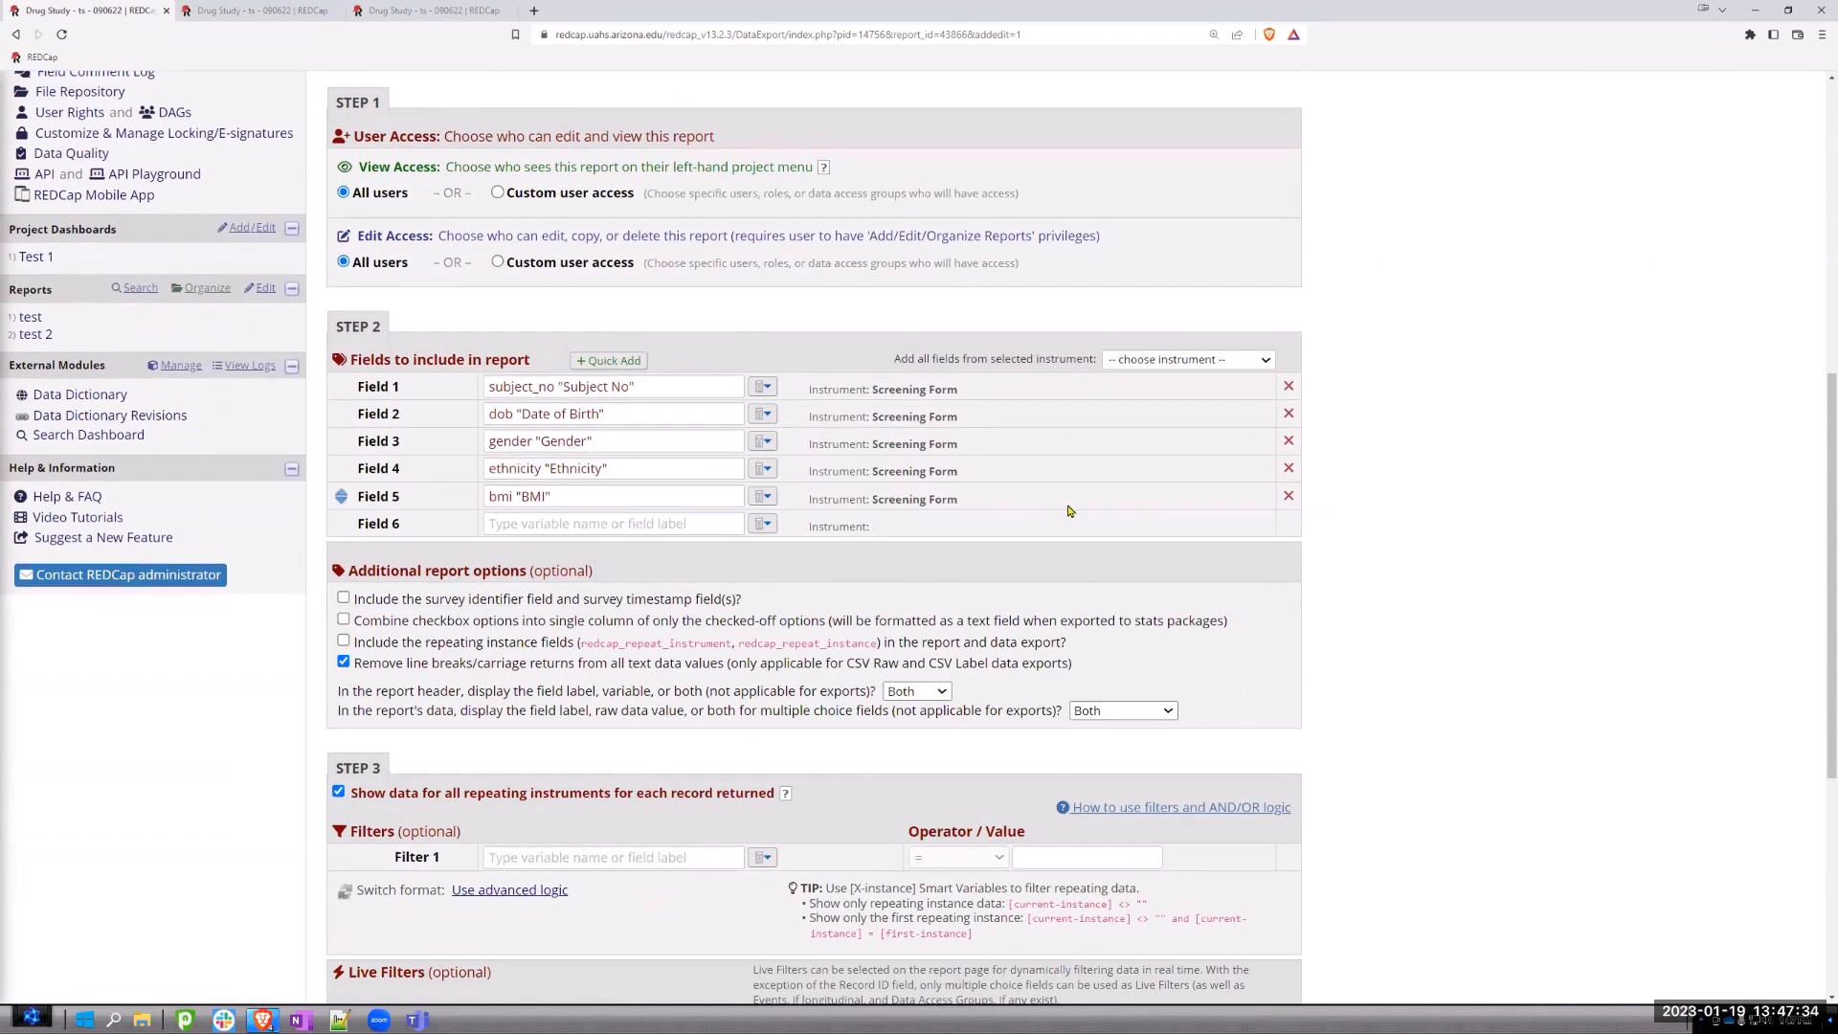
pyautogui.scroll(-3, 1069, 512)
pyautogui.scroll(4, 1069, 512)
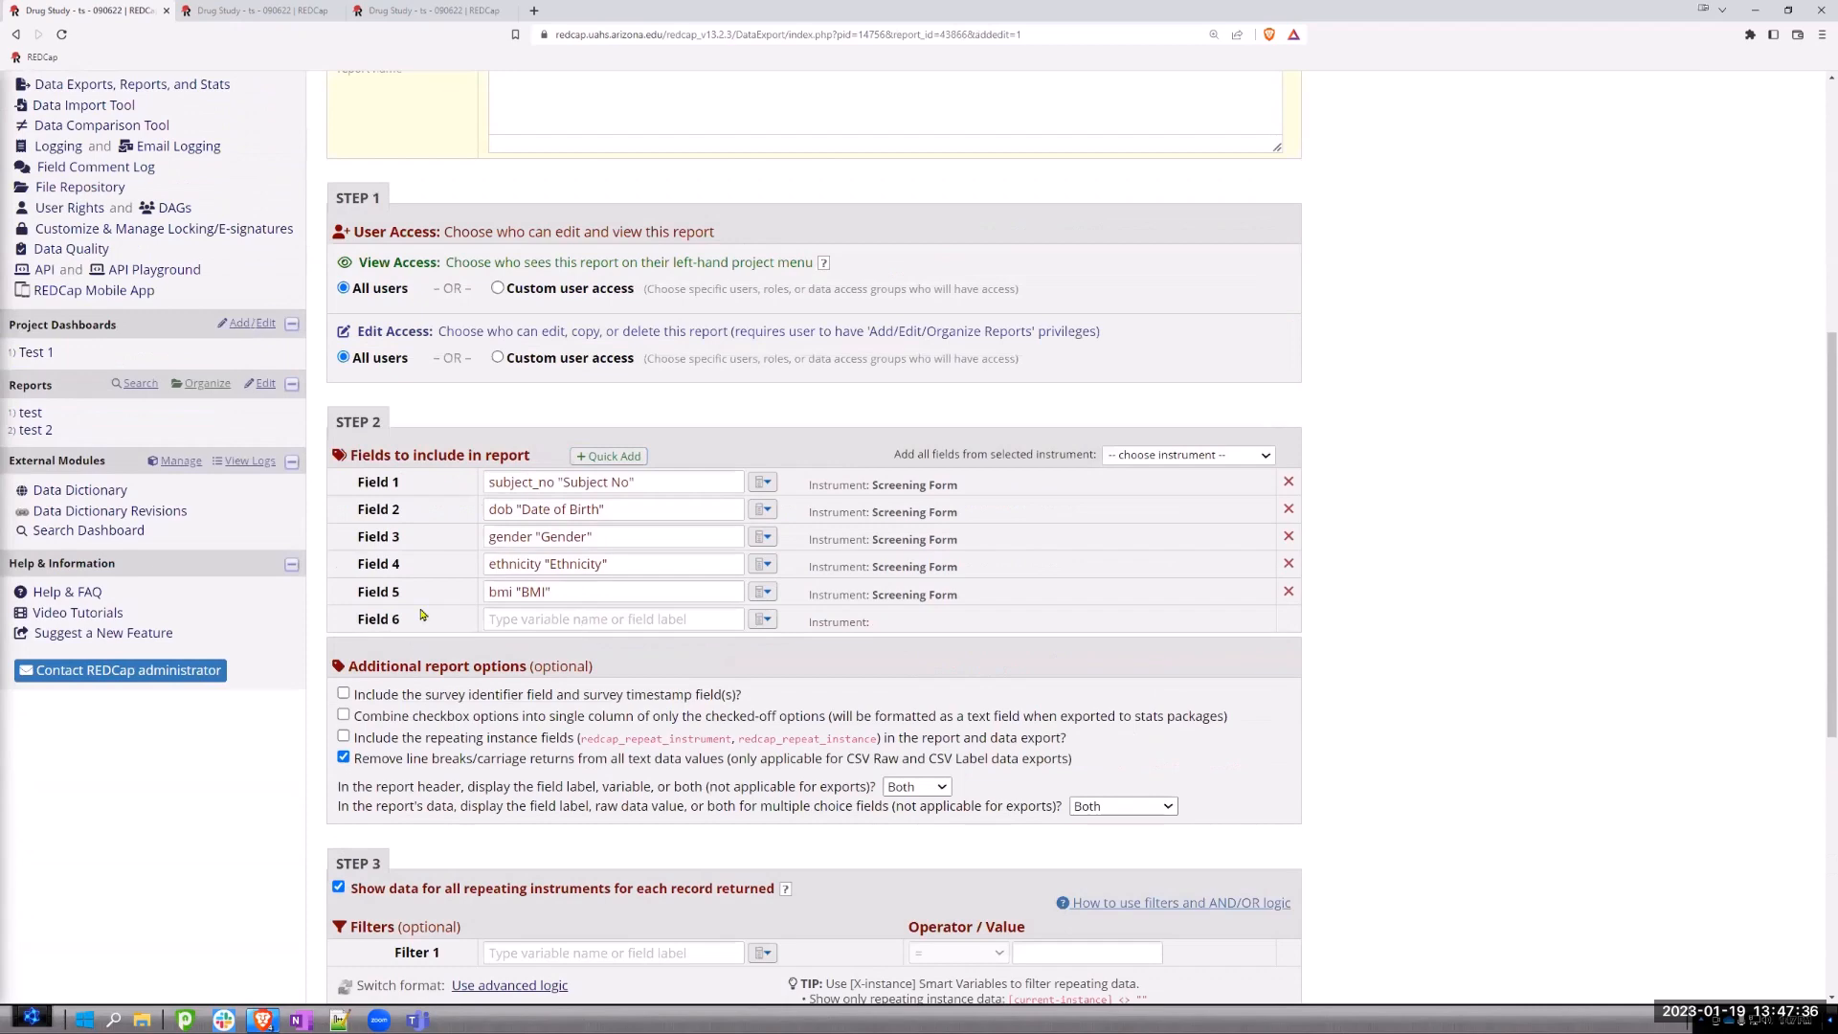
pyautogui.scroll(3, 431, 350)
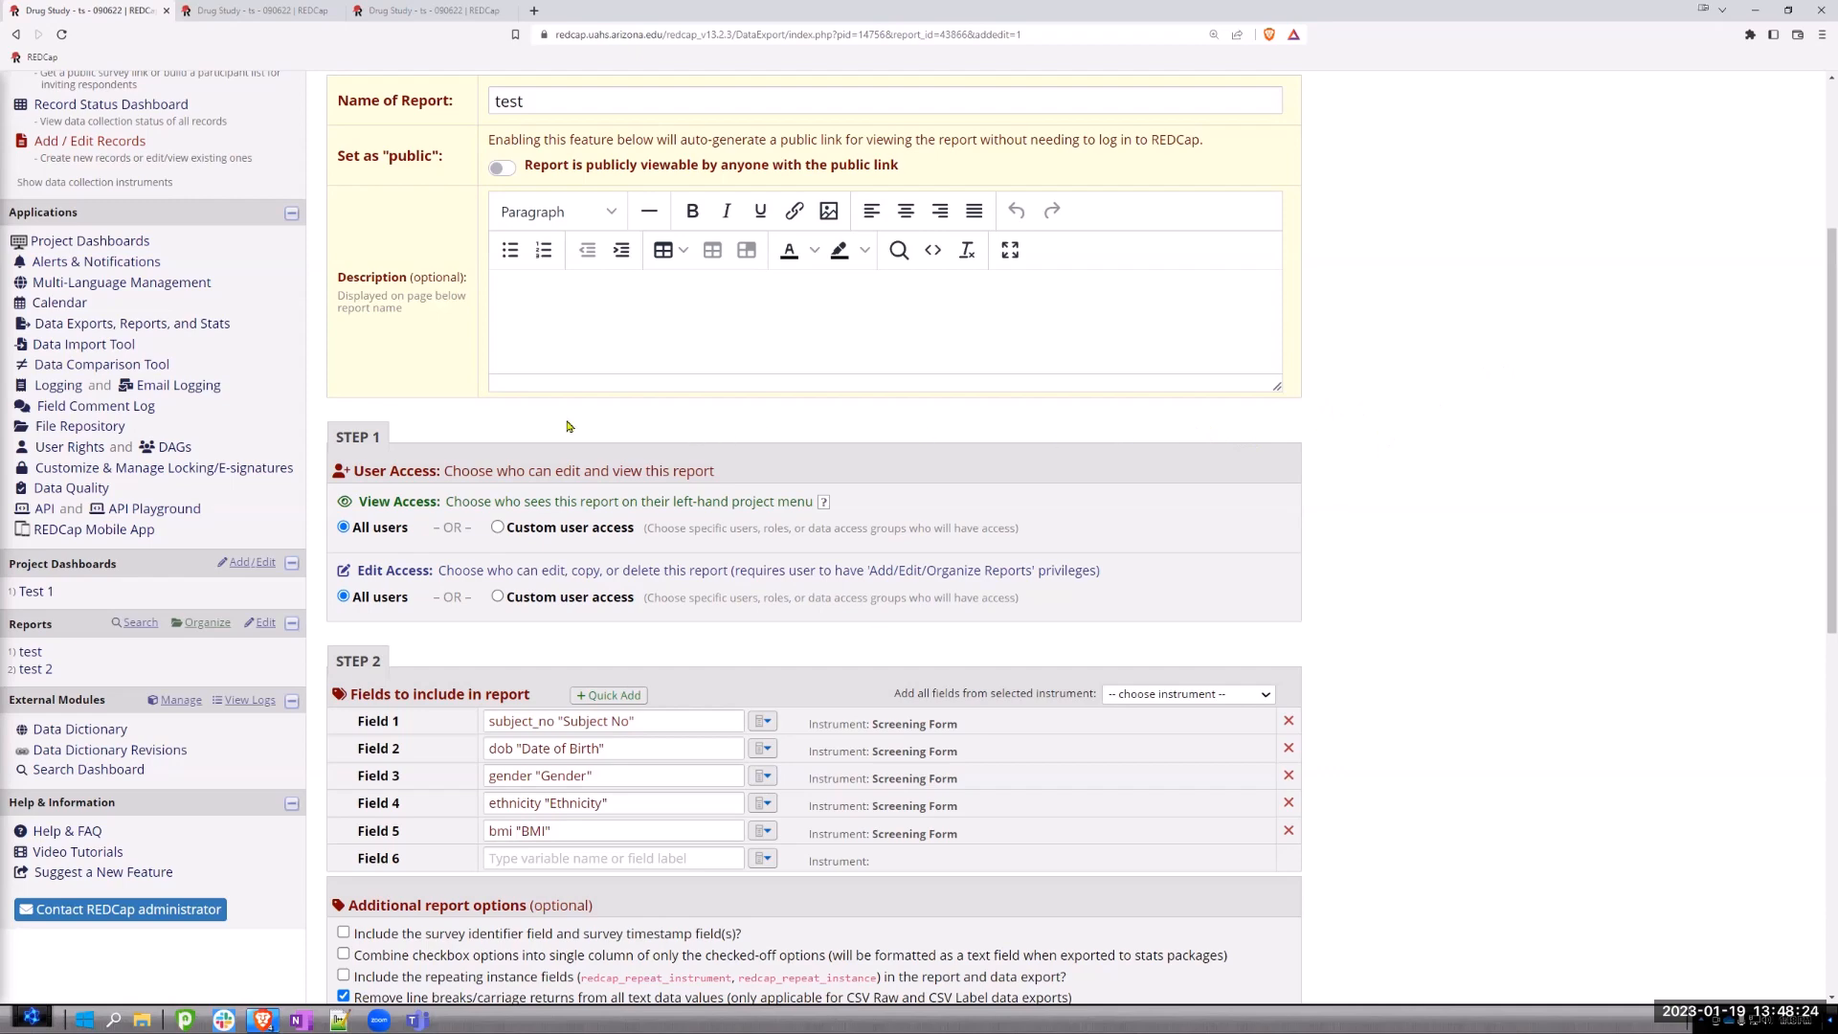
pyautogui.scroll(4, 574, 416)
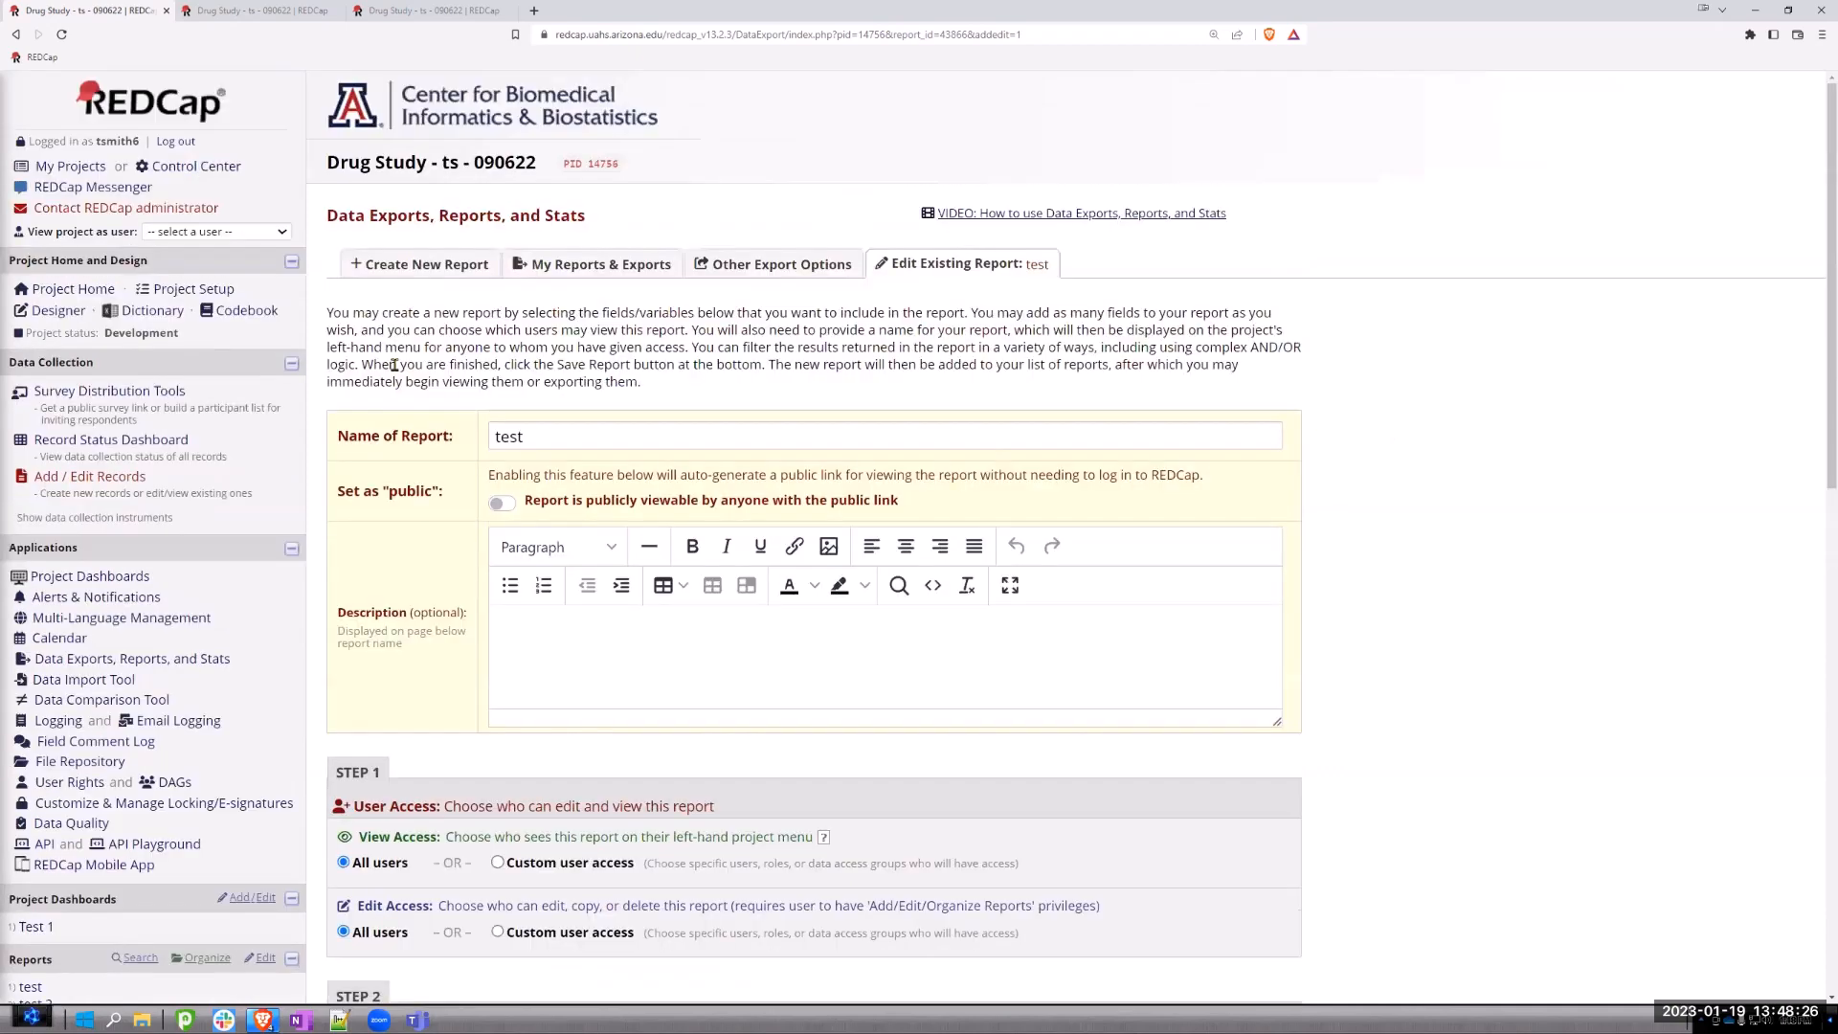
# - Start a new report from the project's list of reports and exports
pyautogui.click(615, 272)
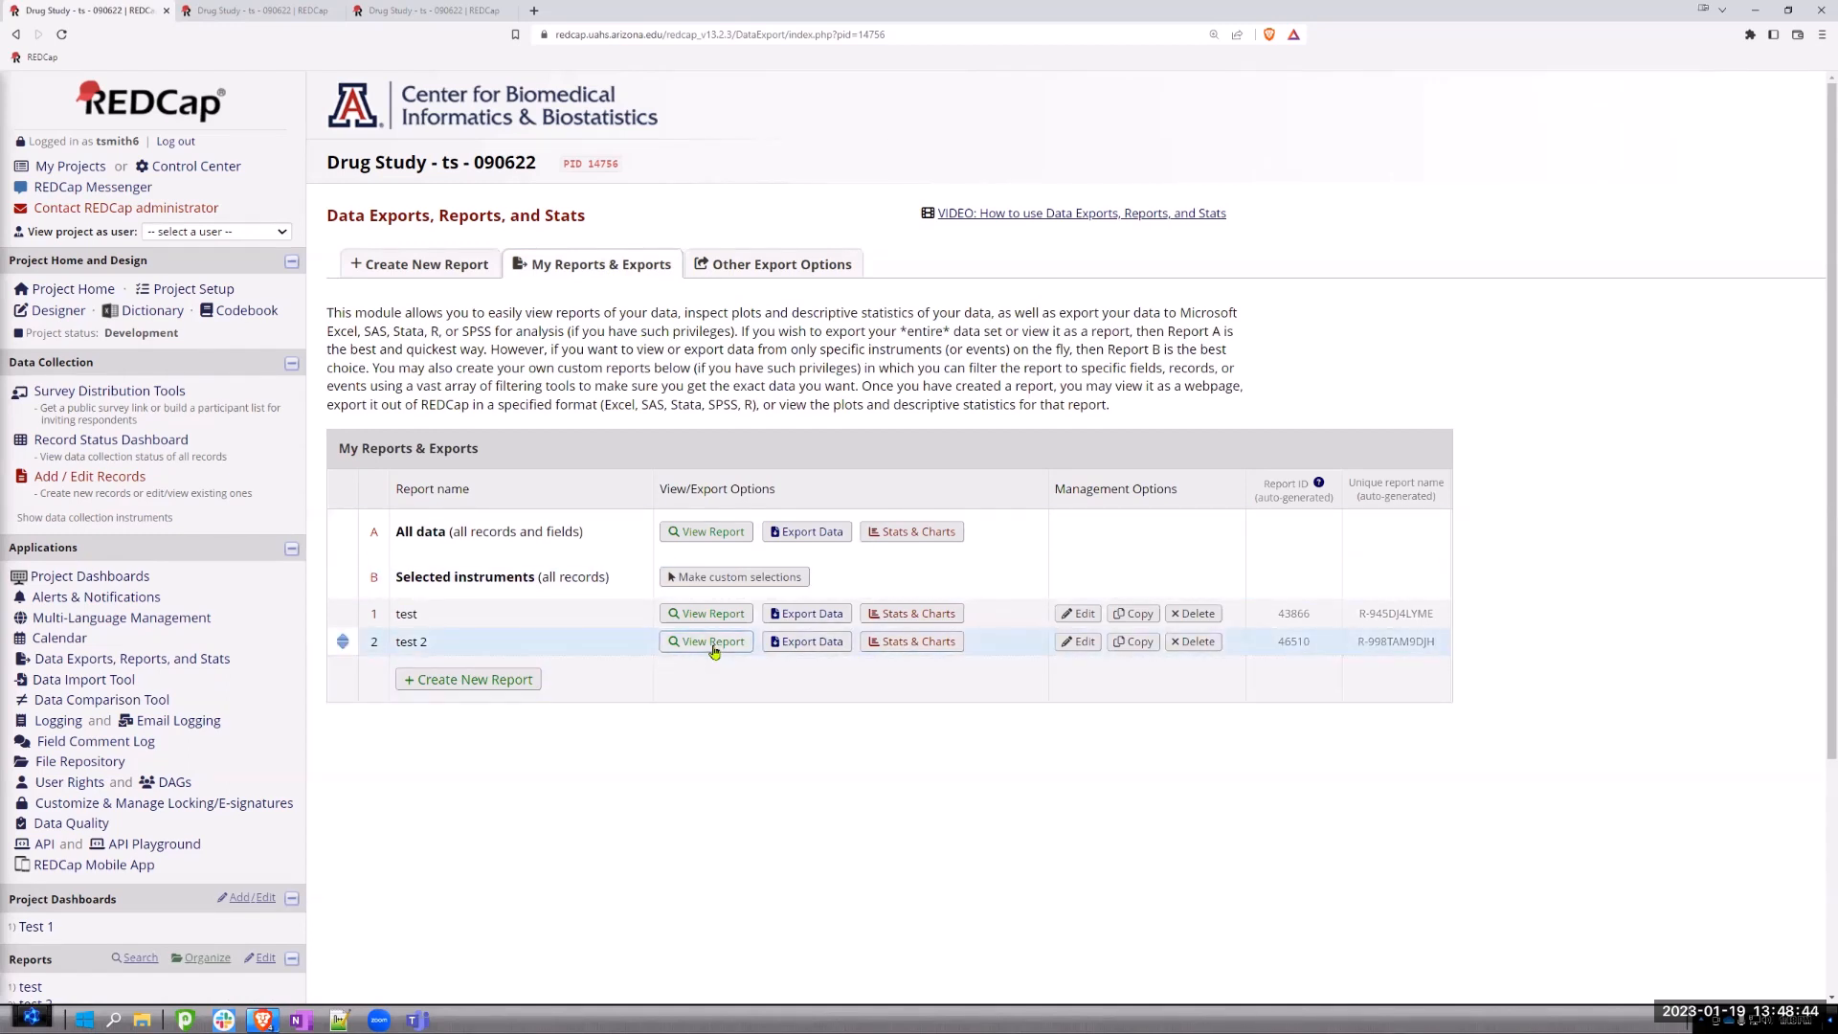
pyautogui.click(492, 681)
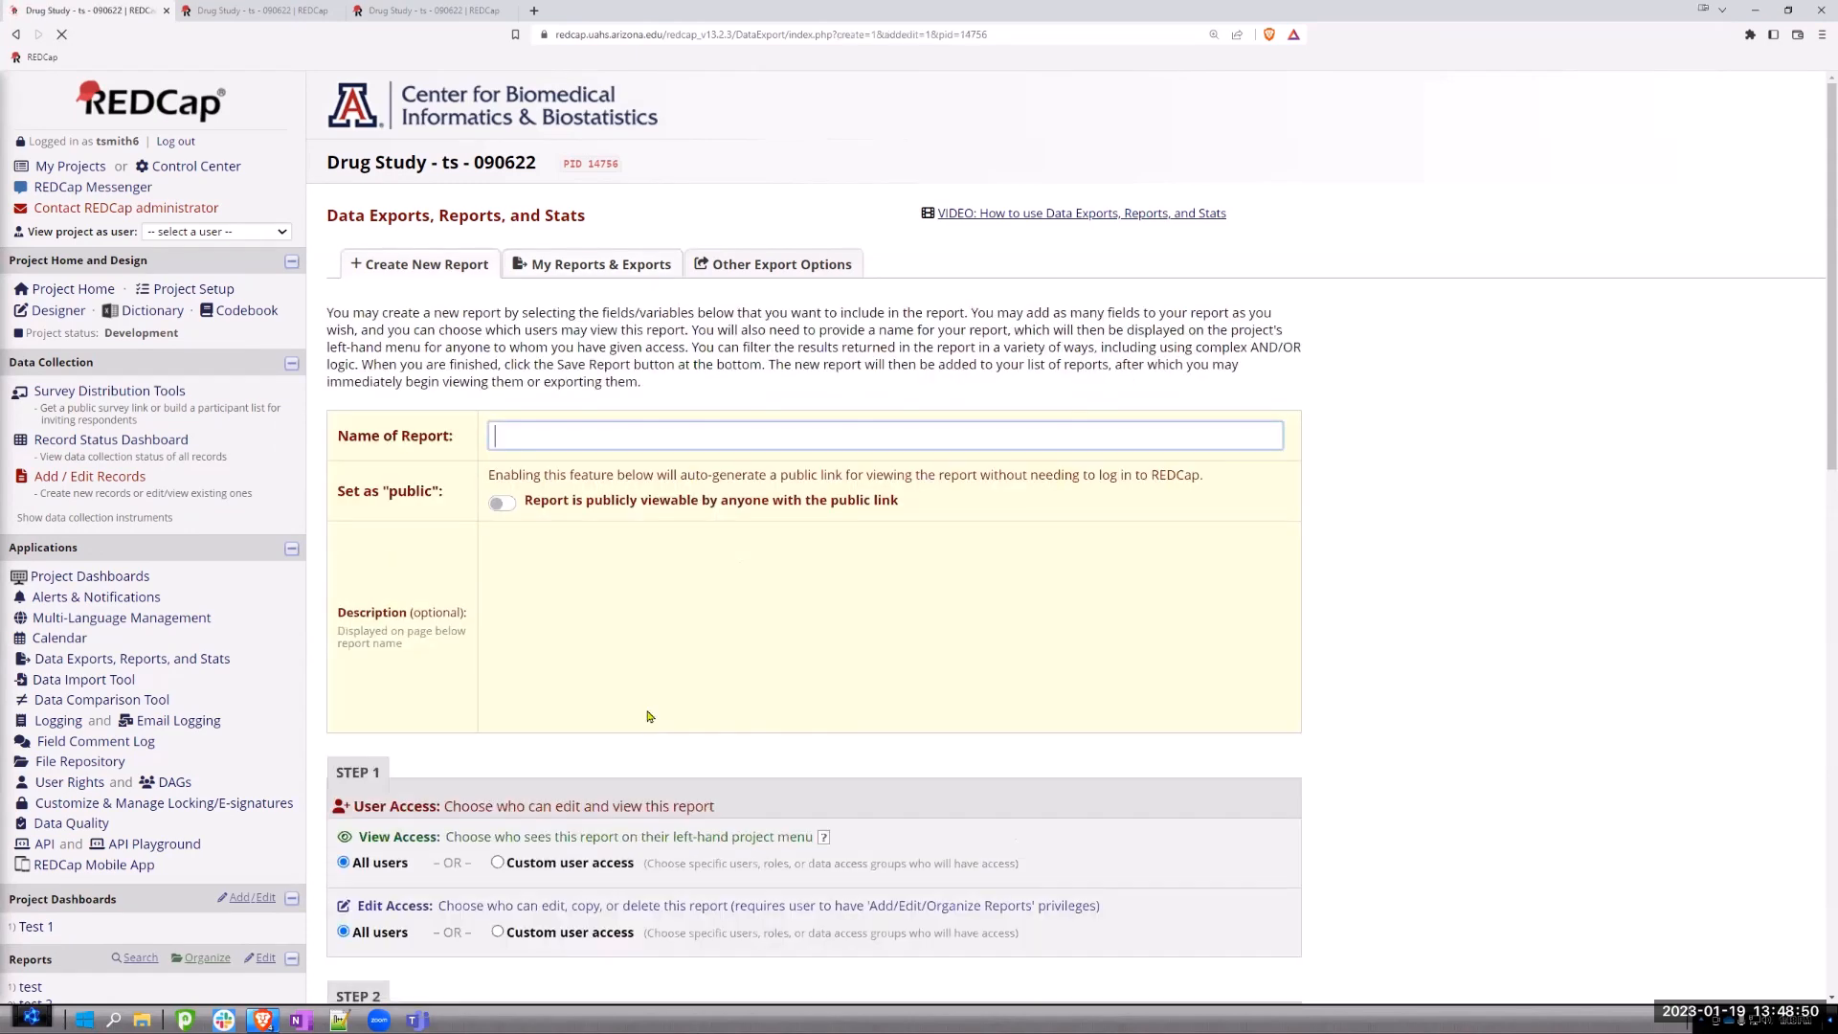
pyautogui.scroll(-10, 742, 409)
pyautogui.scroll(5, 742, 409)
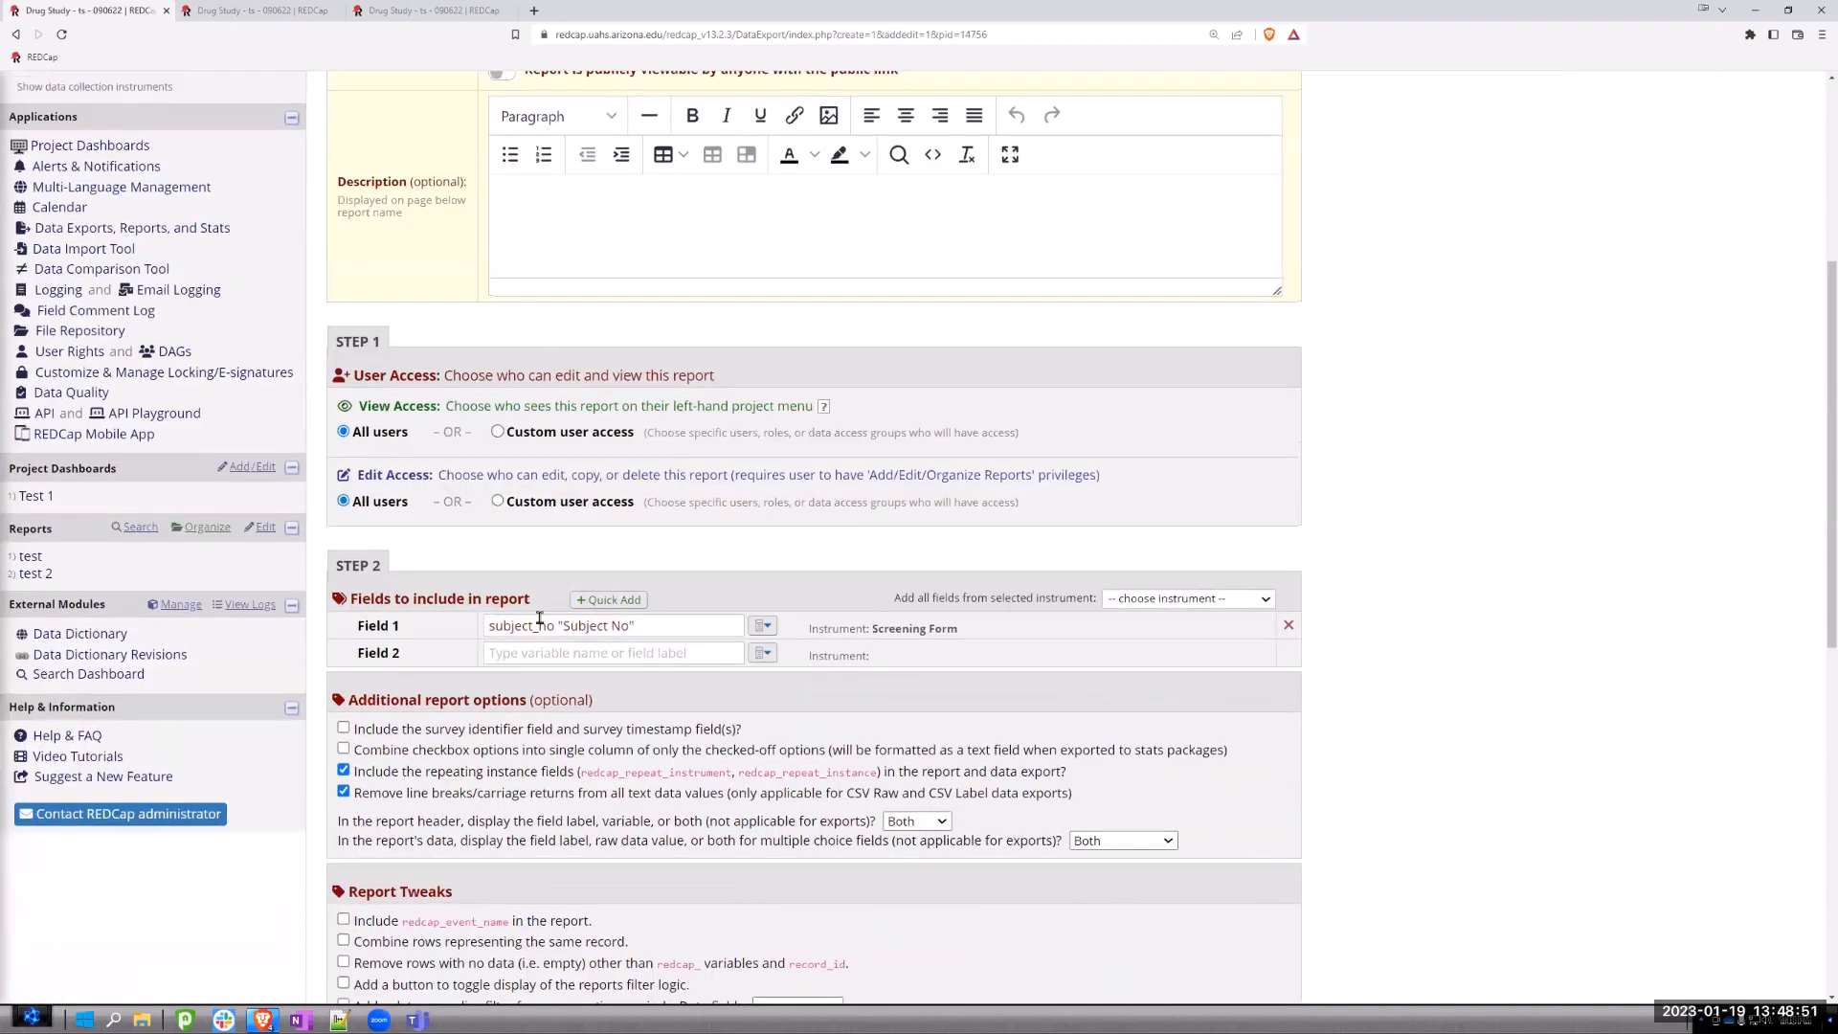
# - Quick-add the Screening Form fields todays_date, first_name, last_name, gender and dob to the new report
pyautogui.click(609, 599)
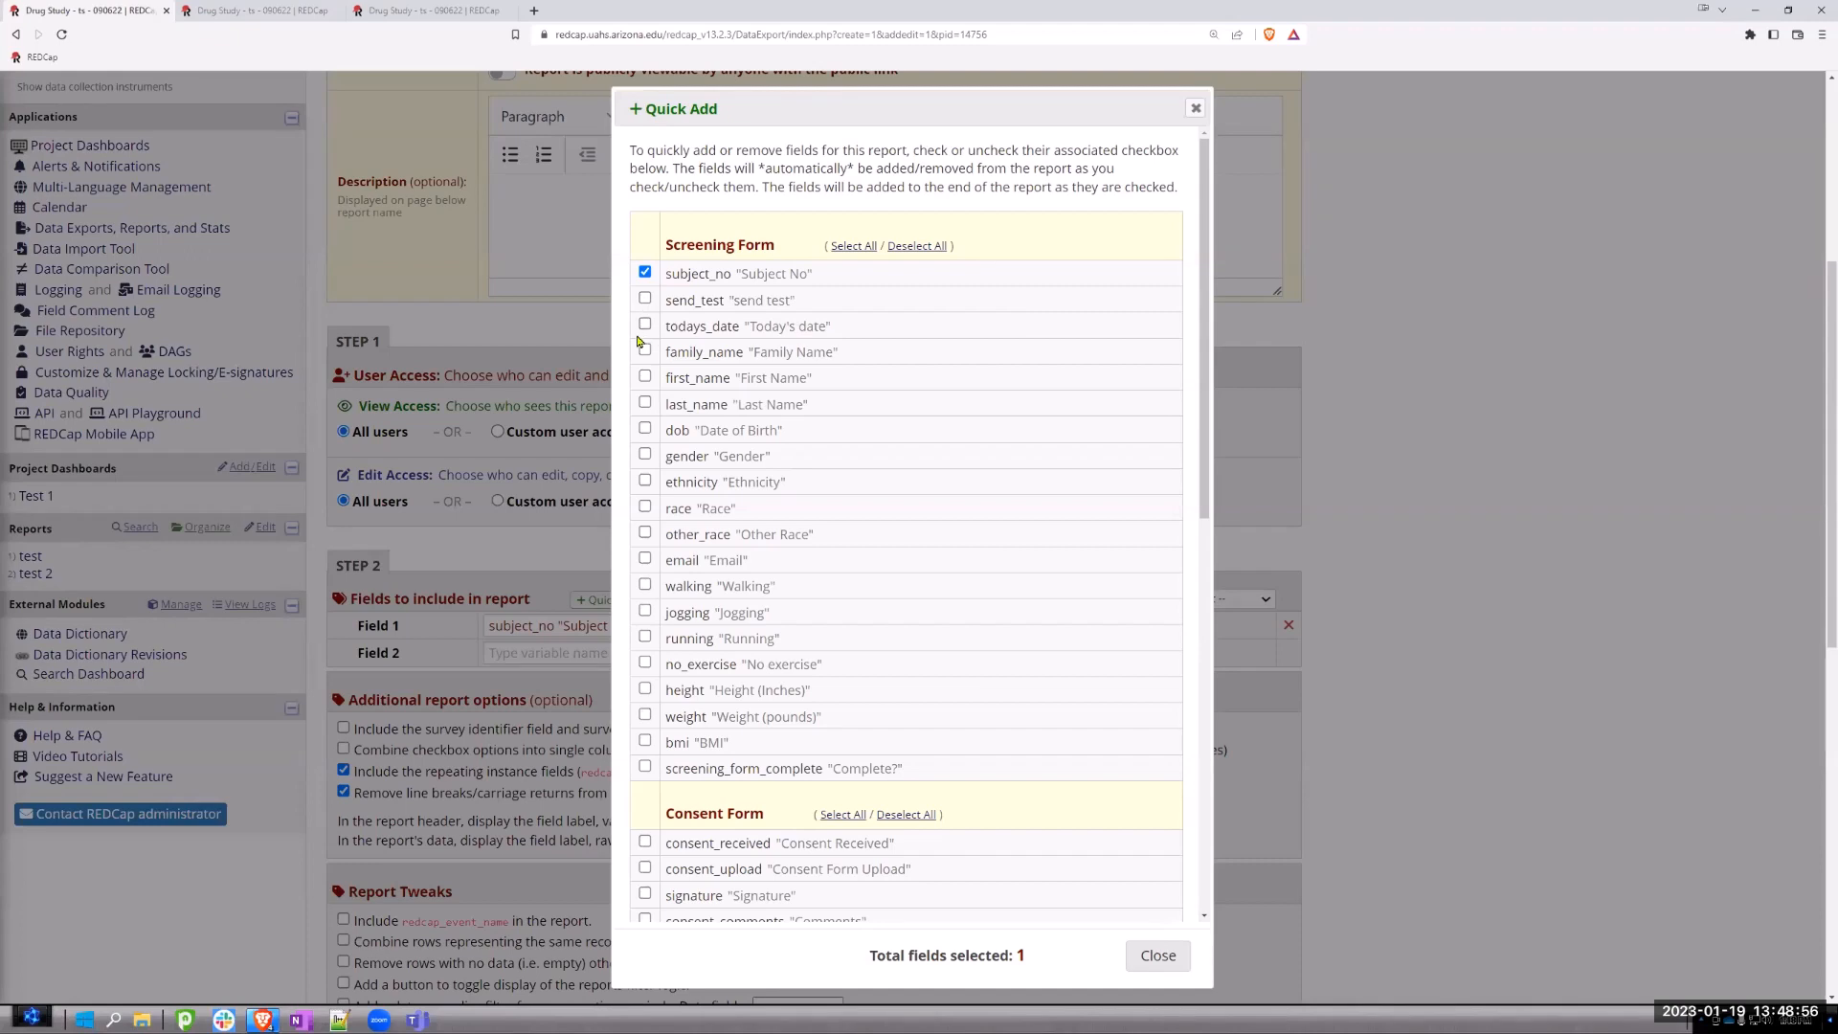
pyautogui.click(645, 324)
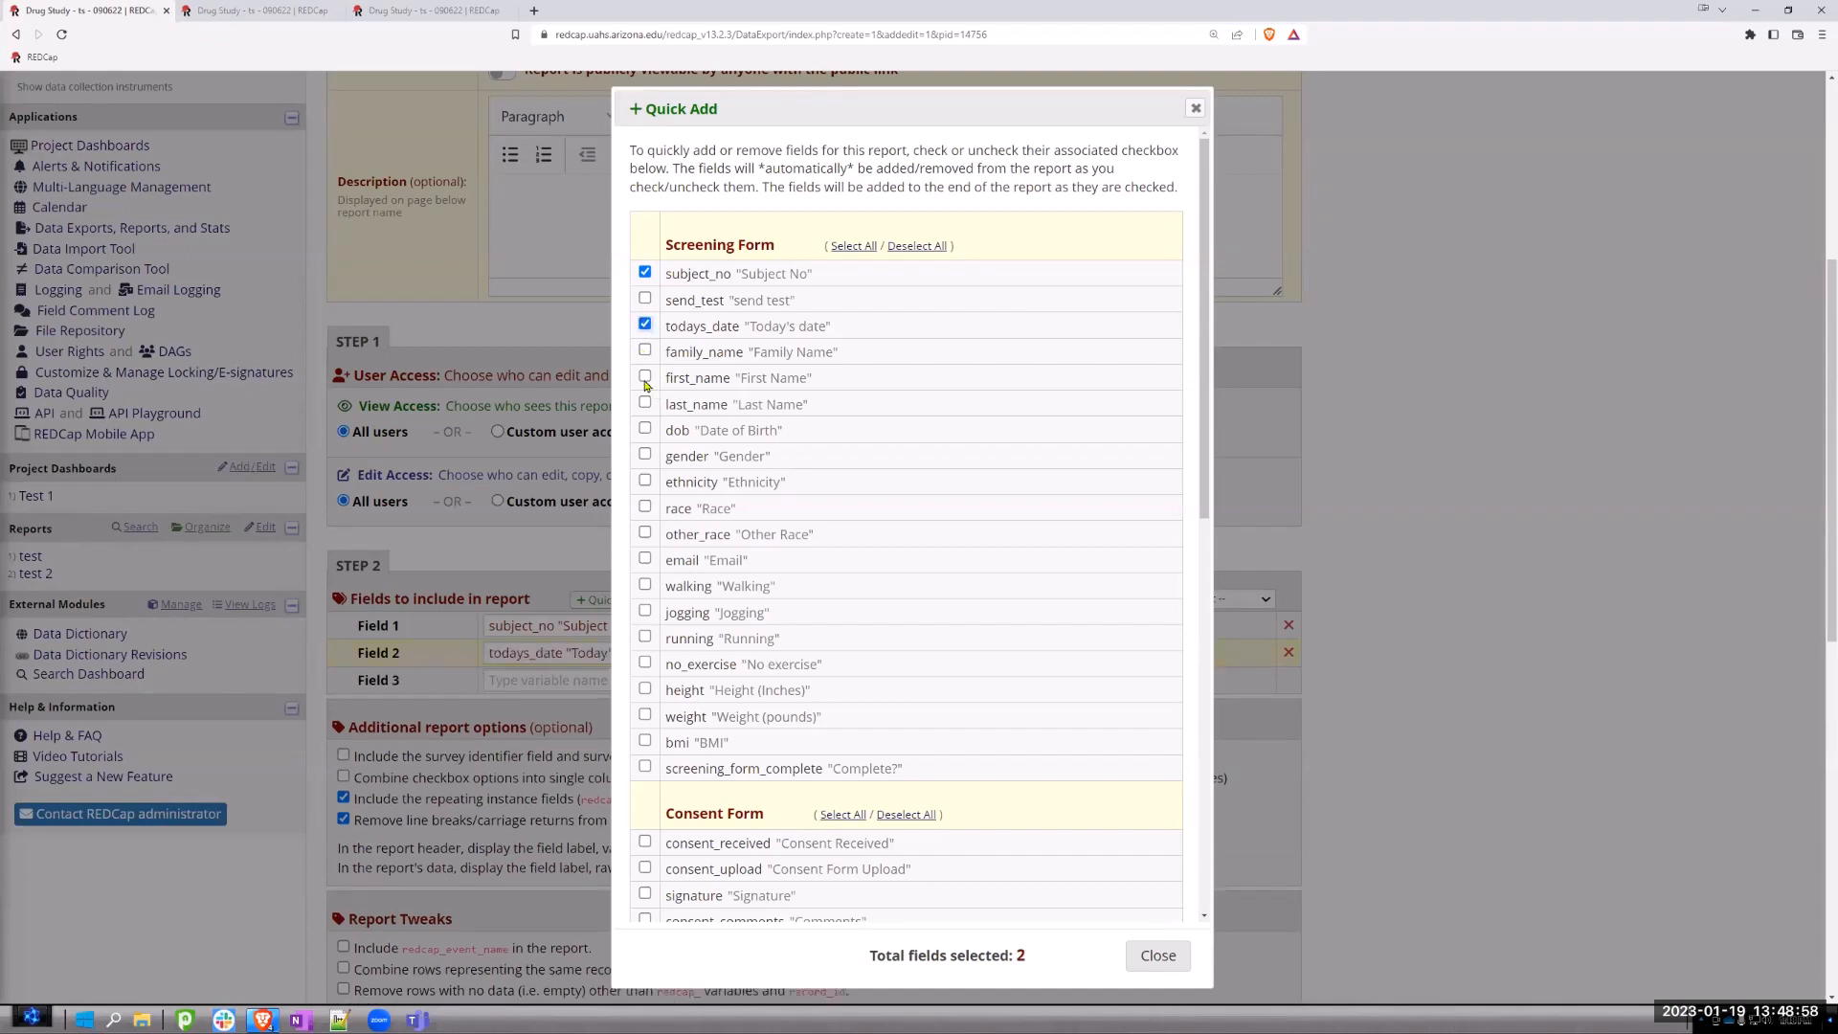
pyautogui.click(644, 376)
pyautogui.click(644, 402)
pyautogui.click(644, 454)
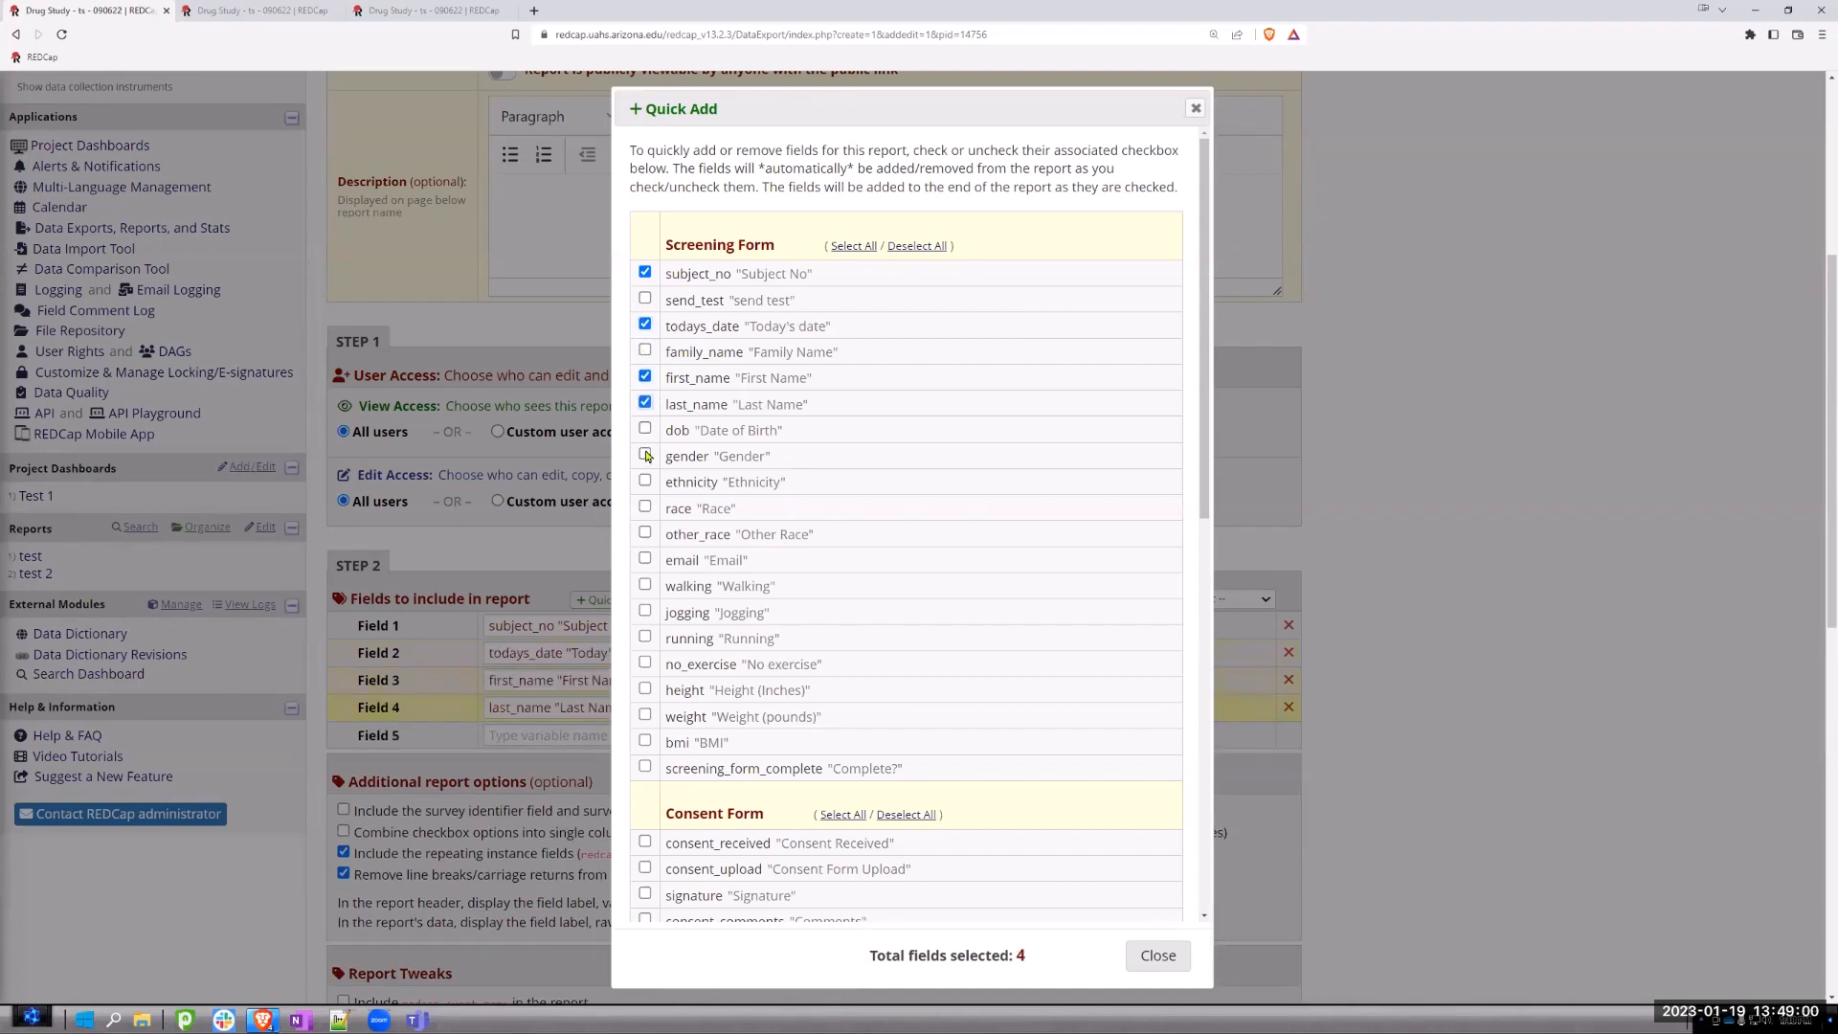
pyautogui.click(644, 427)
# - Add the EKG Form fields ekg_date and ekg to the report and finish the quick field selection
pyautogui.scroll(-1, 667, 713)
pyautogui.scroll(-2, 667, 716)
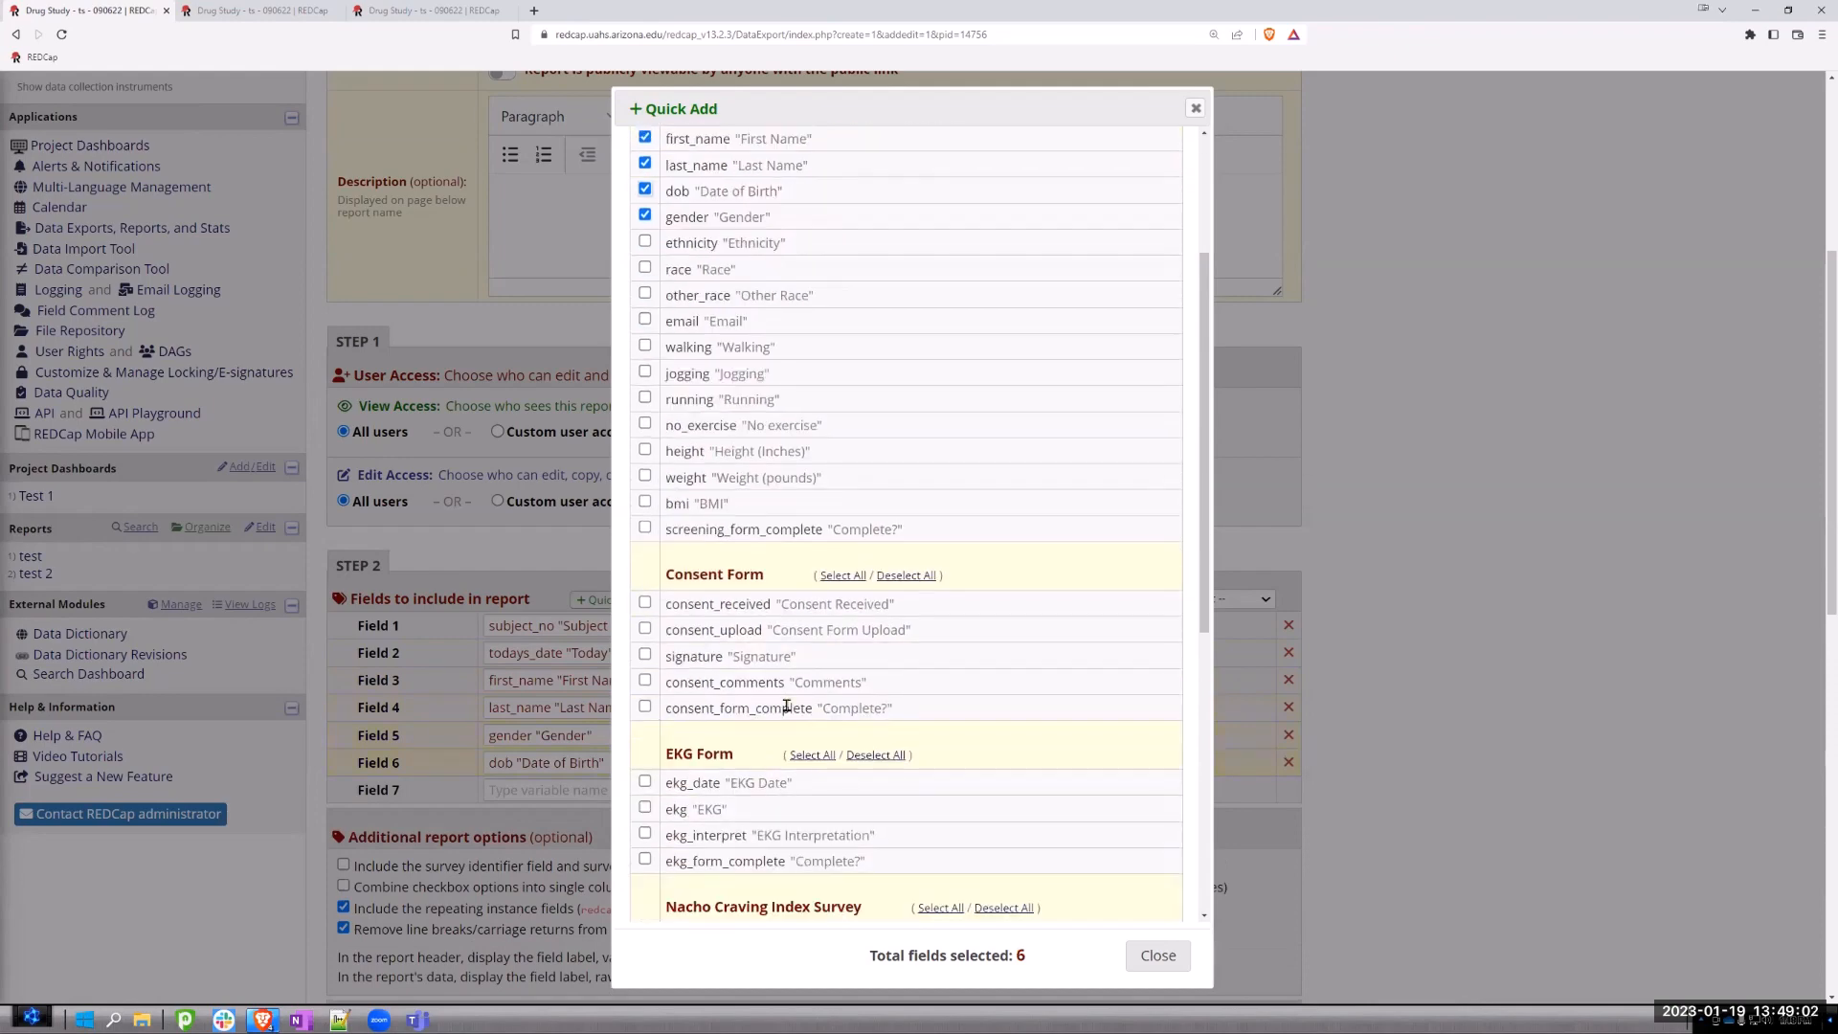
pyautogui.click(645, 641)
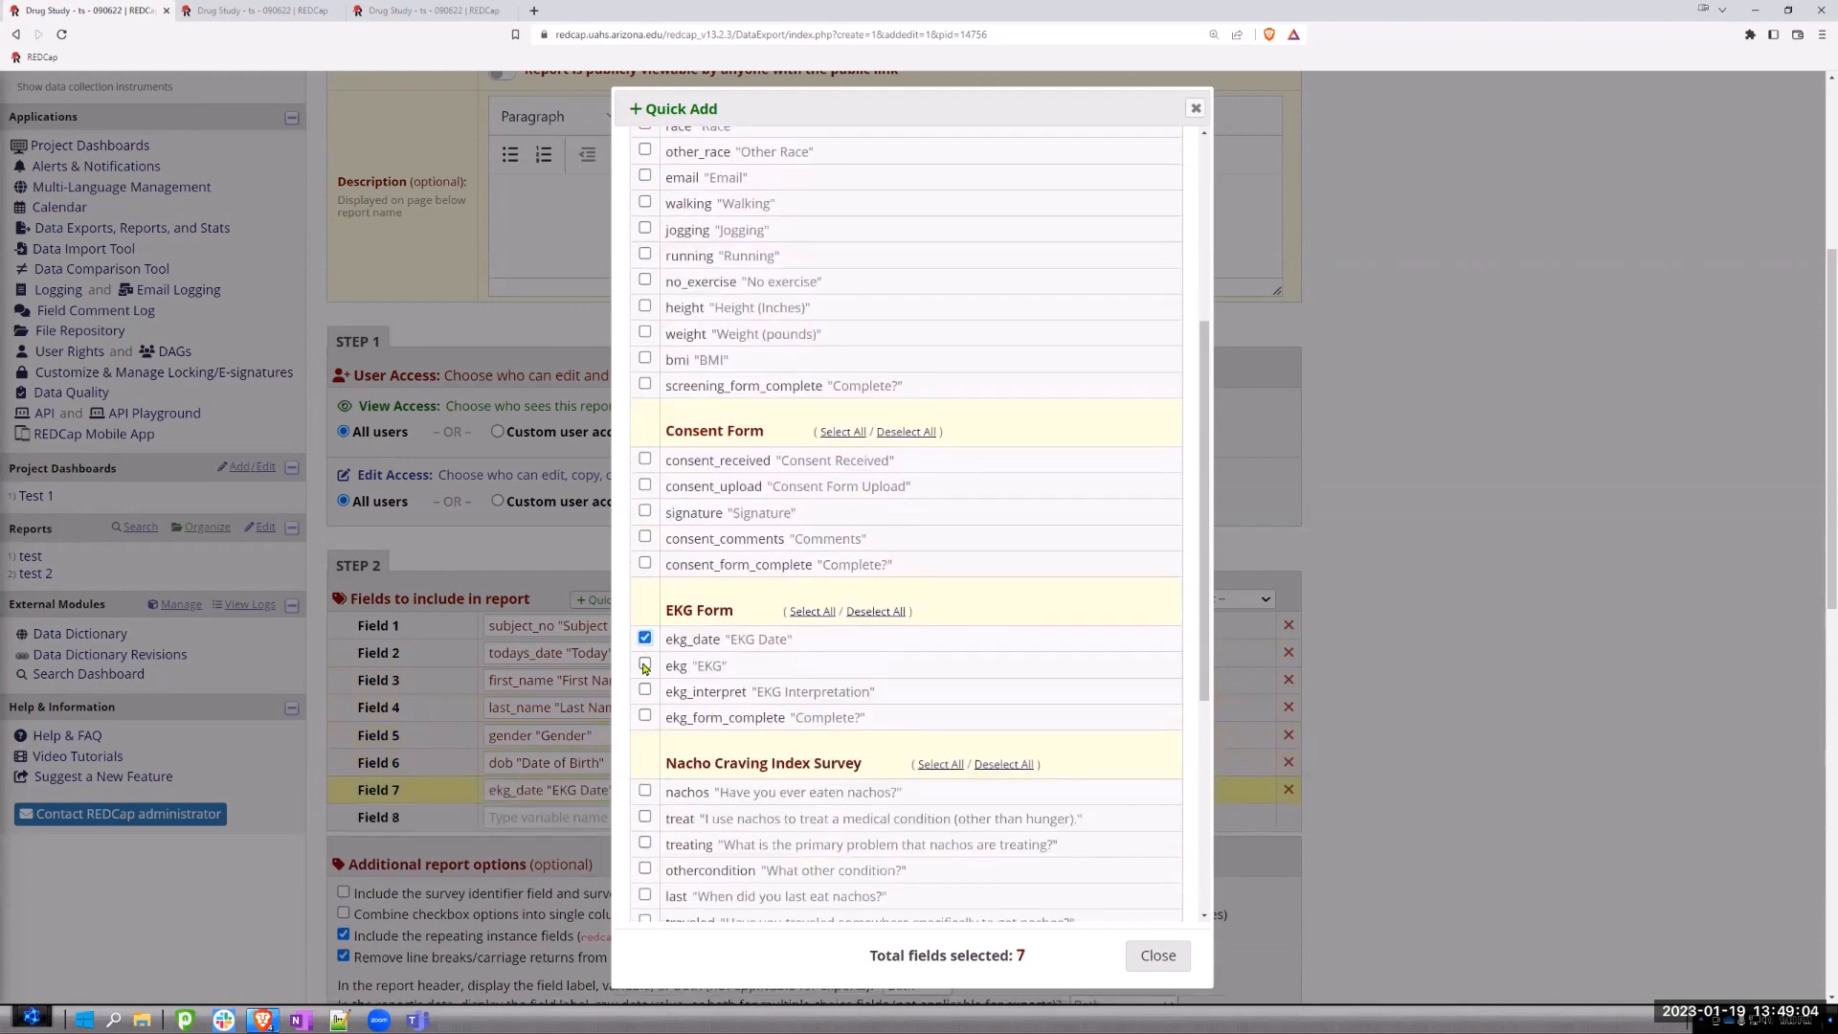
pyautogui.click(644, 664)
pyautogui.scroll(-2, 957, 790)
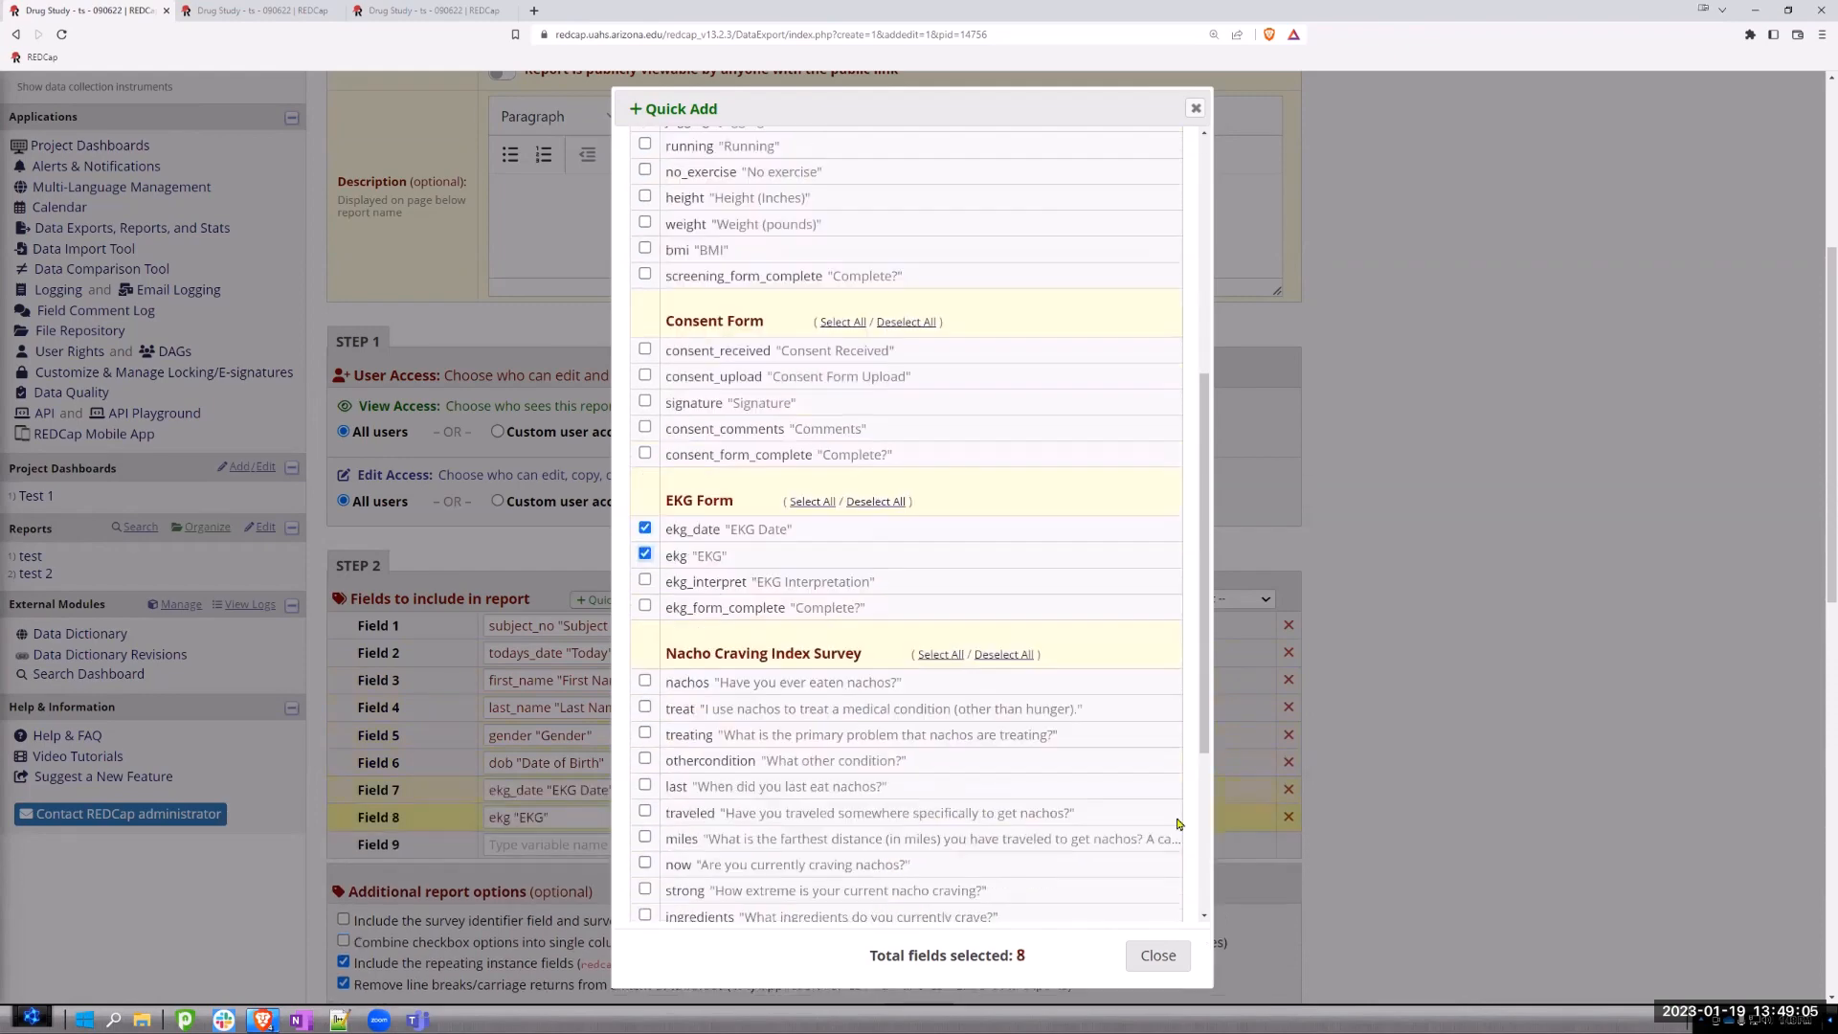
pyautogui.click(1155, 956)
# - Try to save the unnamed report and enter "test3" as its name
pyautogui.scroll(-6, 744, 813)
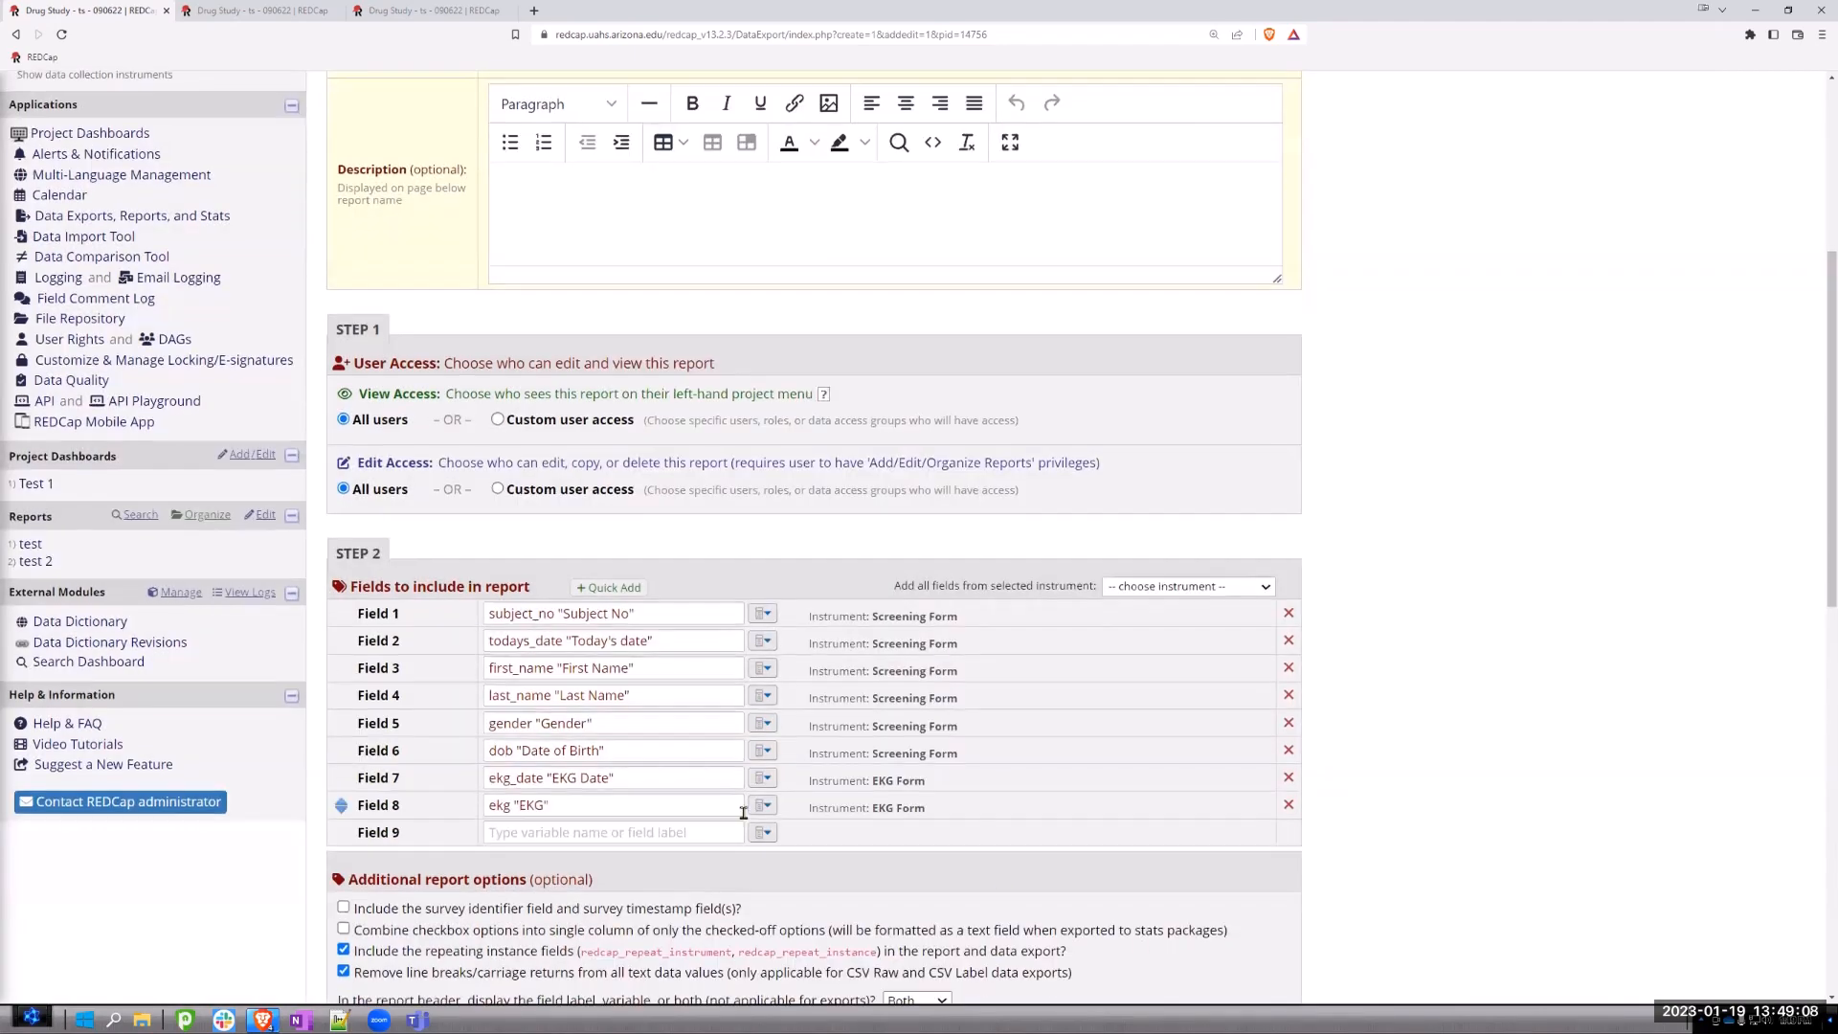
pyautogui.scroll(-3, 452, 762)
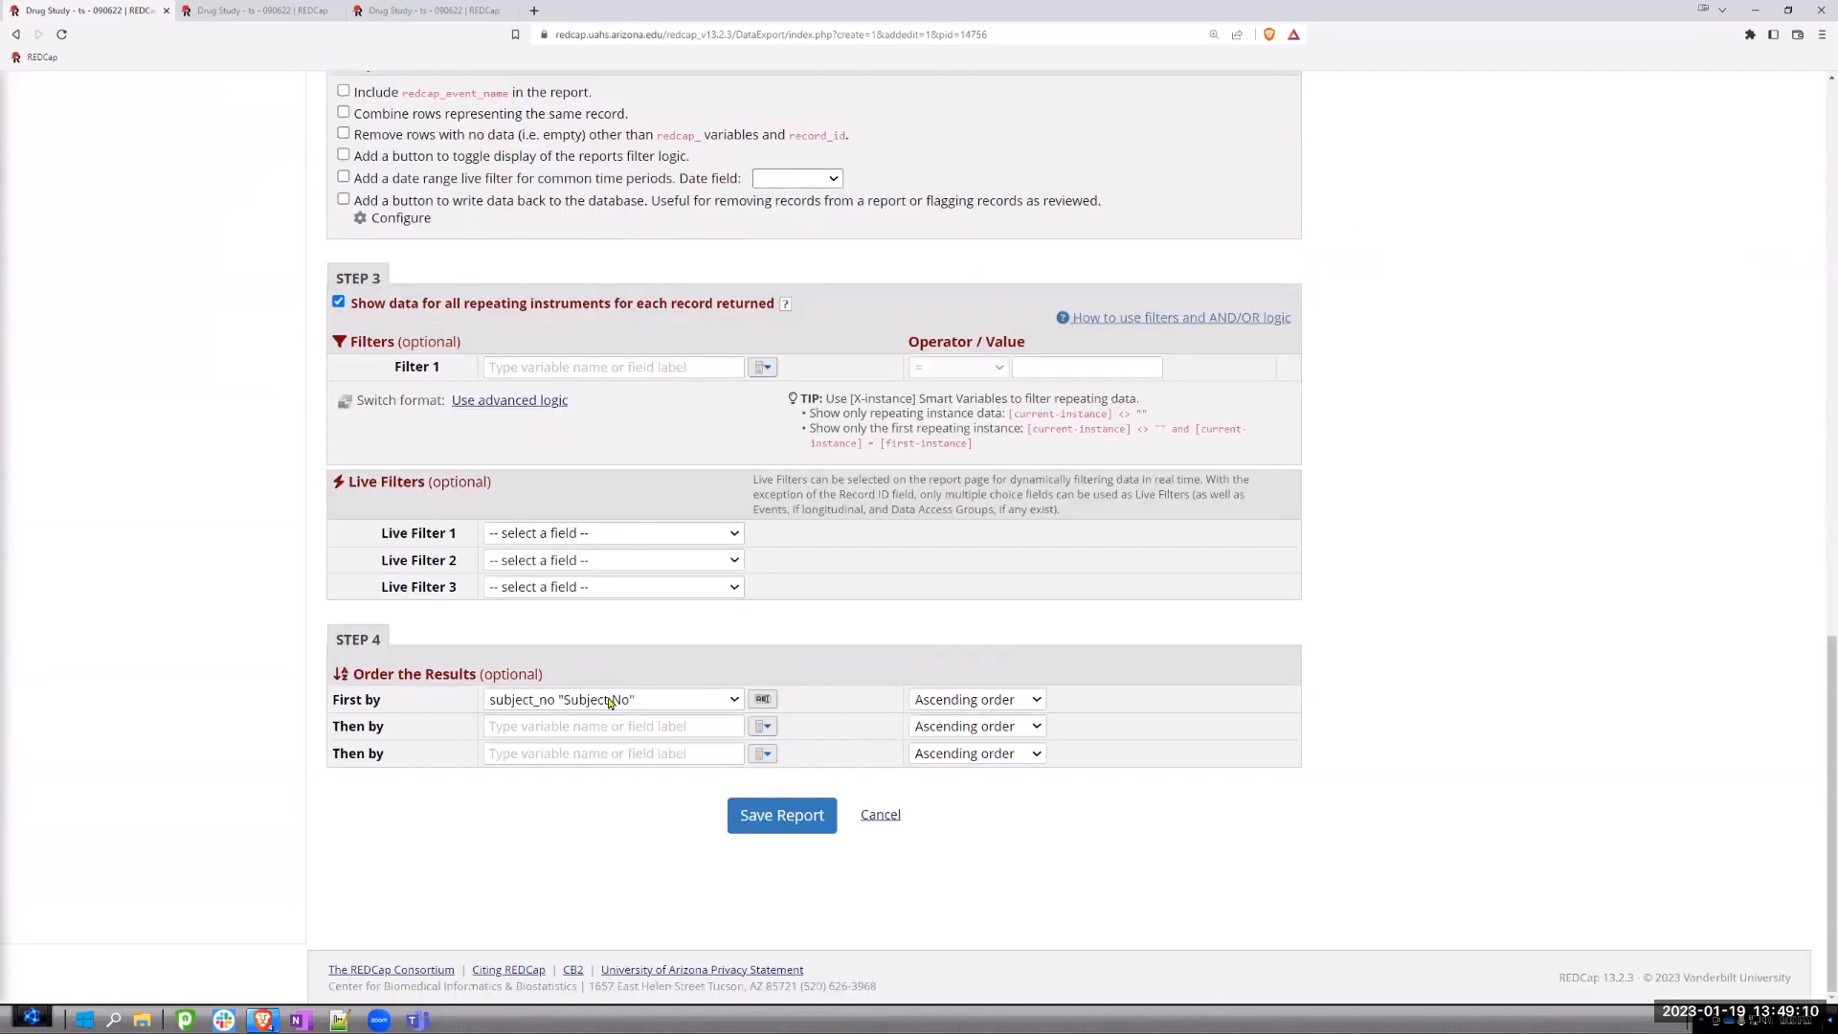
pyautogui.click(823, 810)
pyautogui.scroll(3, 1055, 612)
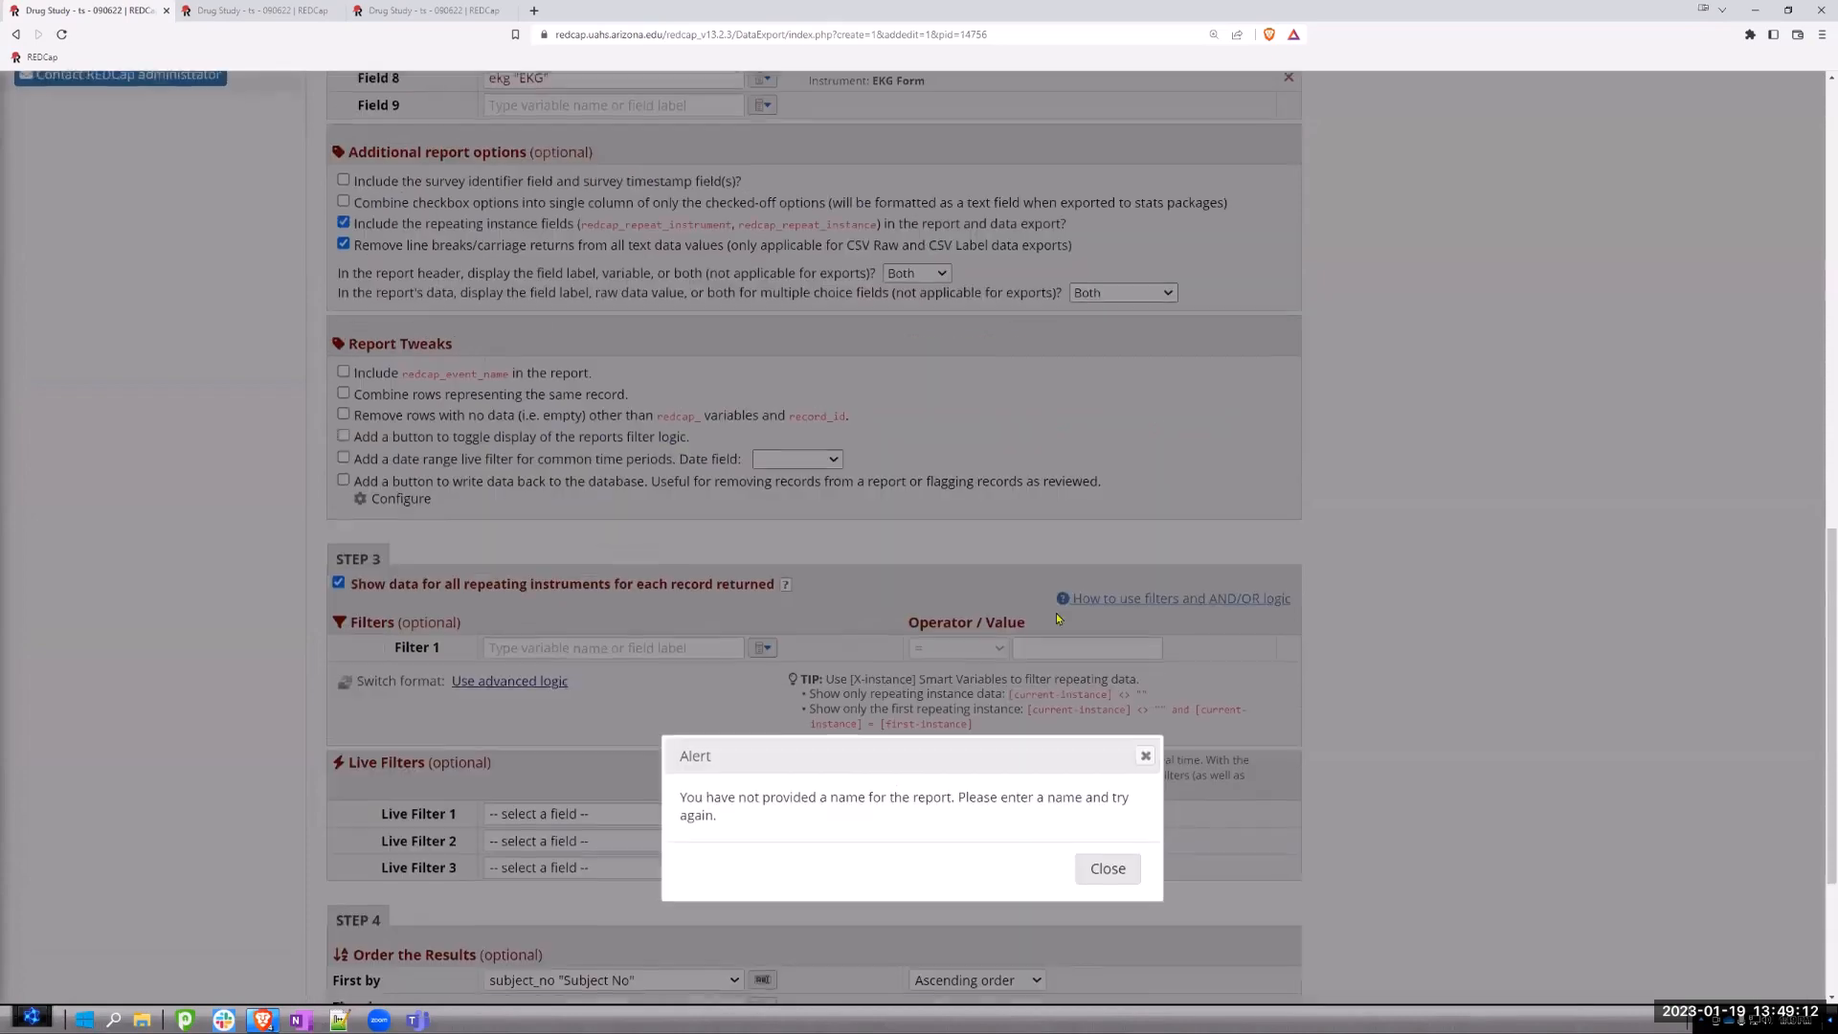
pyautogui.click(1105, 875)
pyautogui.click(538, 439)
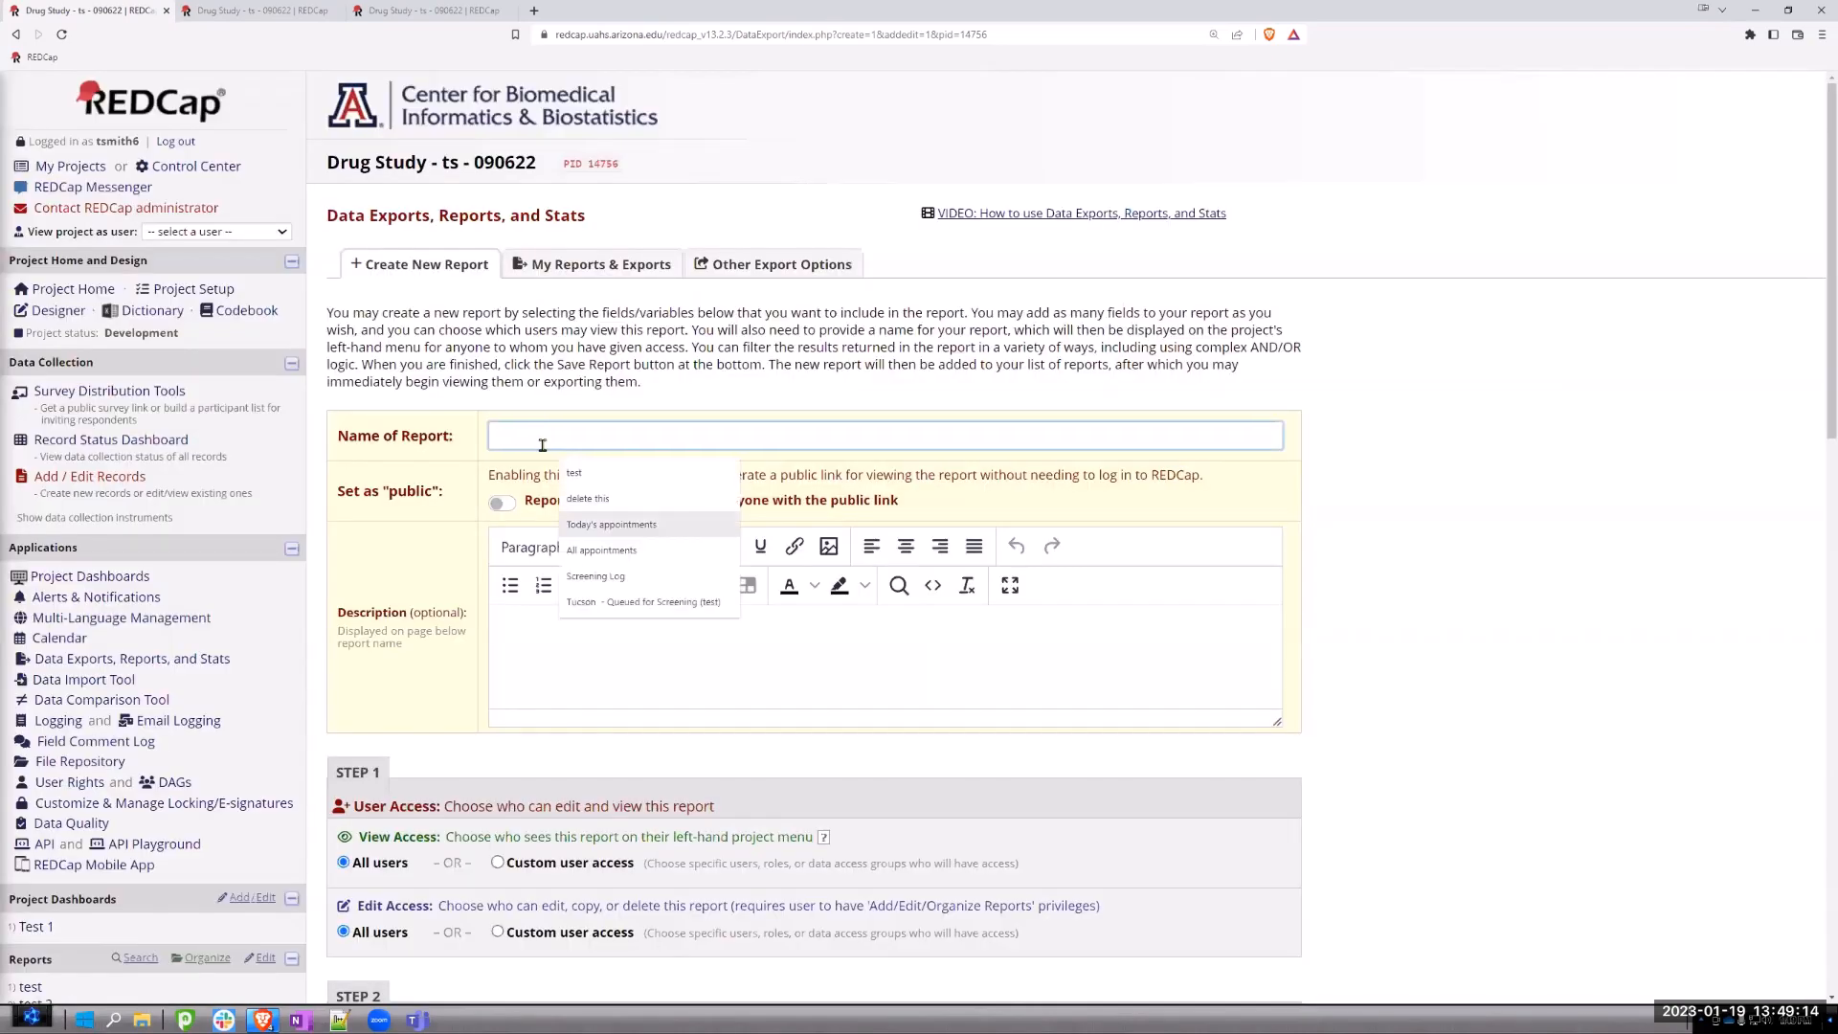
pyautogui.write('test ')
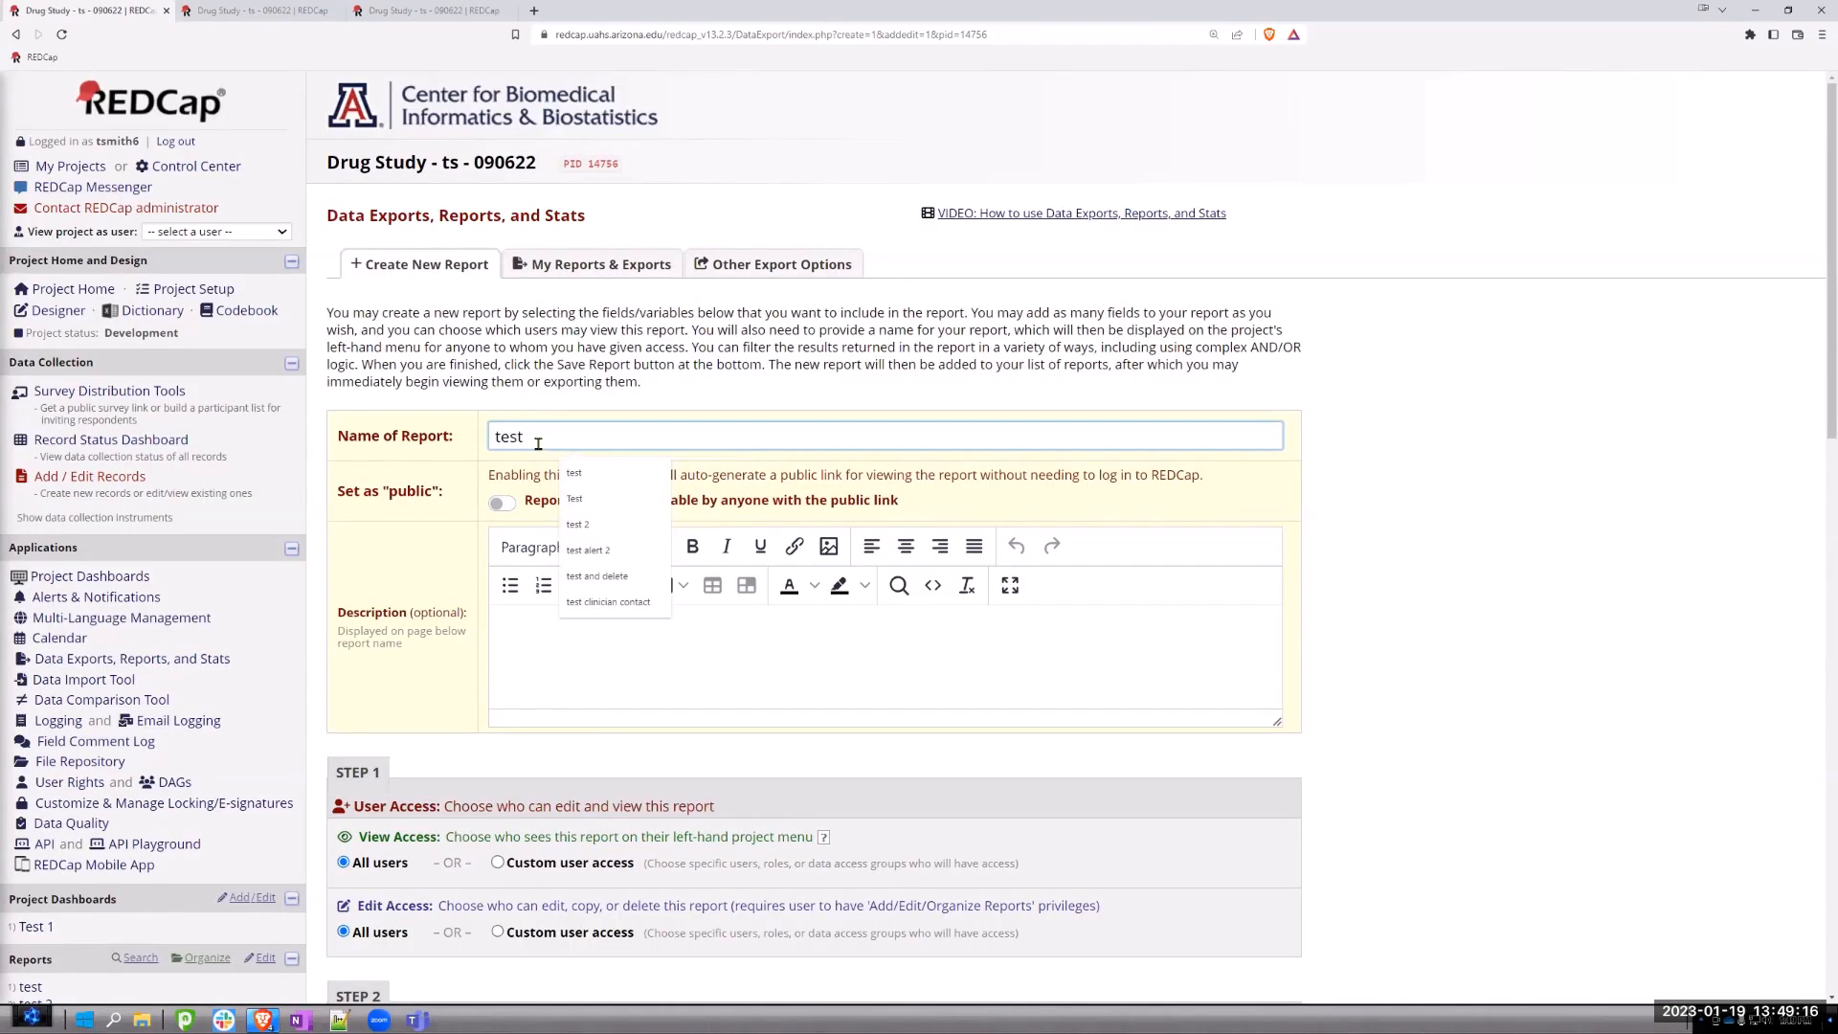
pyautogui.write('2')
# - Enable the Report Tweaks for redcap_event_name, combining same-record rows, removing empty rows, the filter logic toggle button and the database write-back button
pyautogui.scroll(-5, 651, 748)
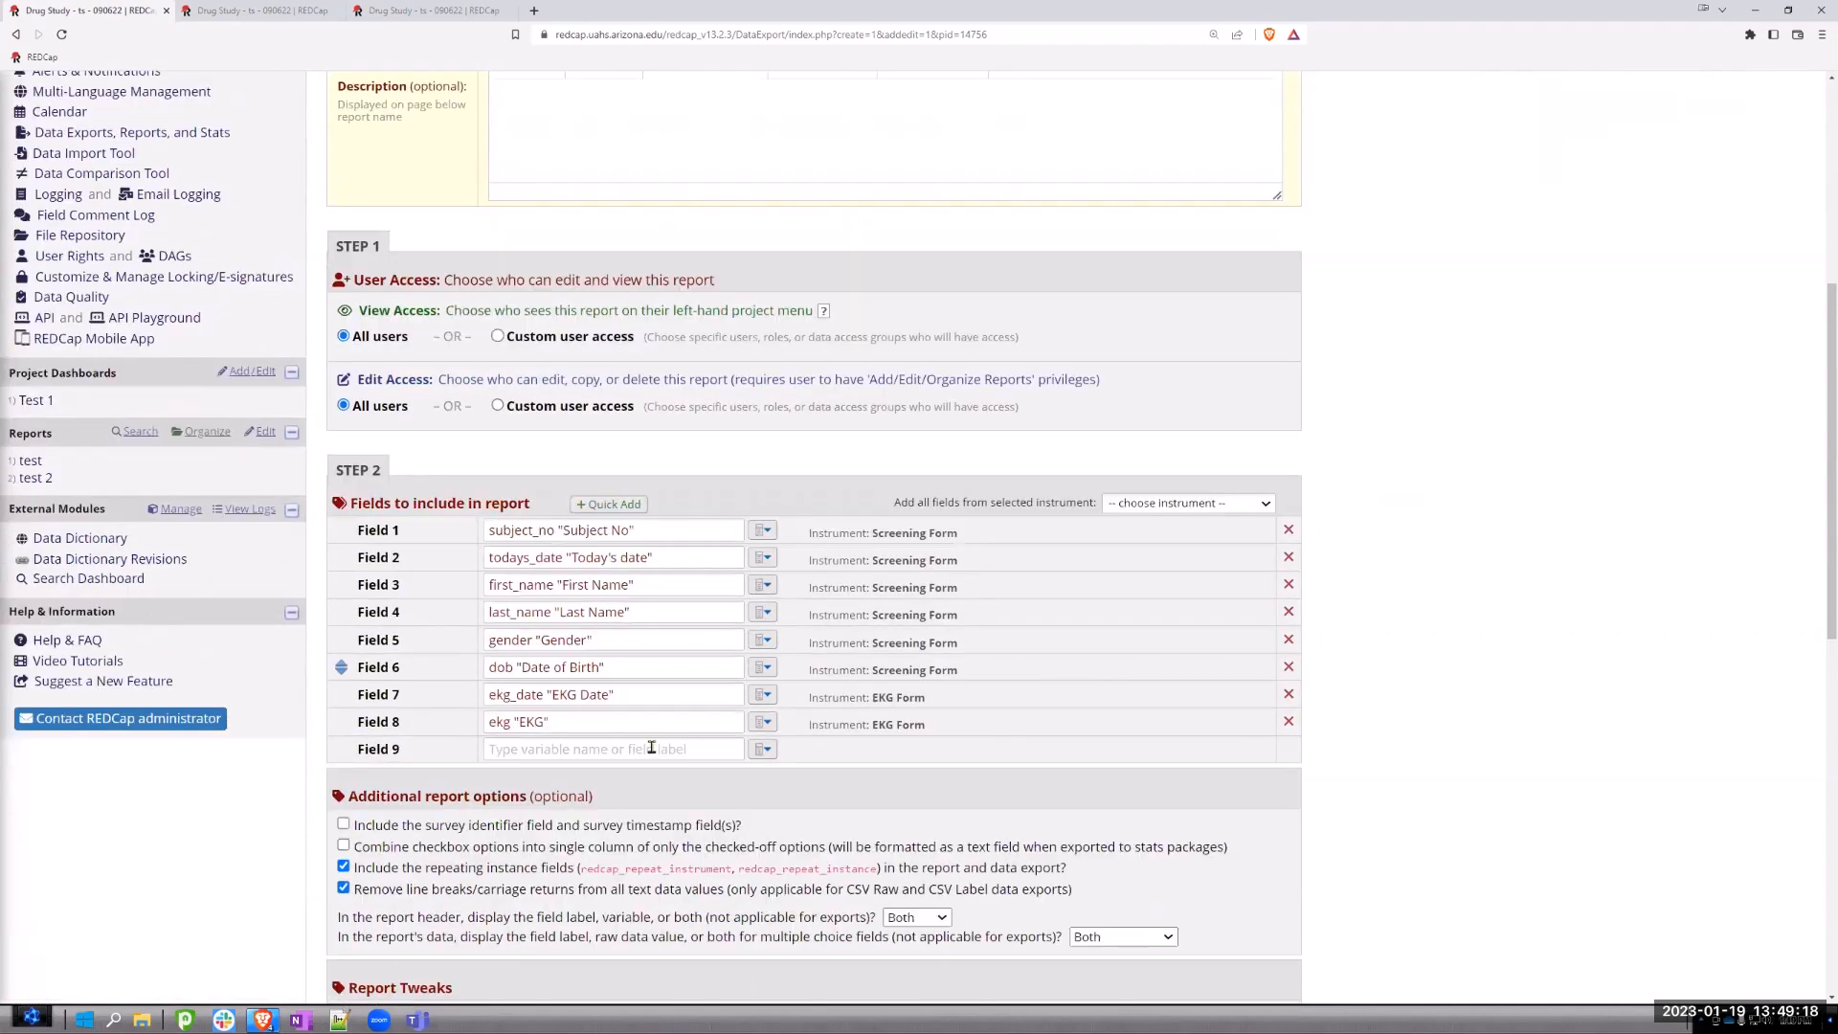
pyautogui.scroll(-4, 651, 748)
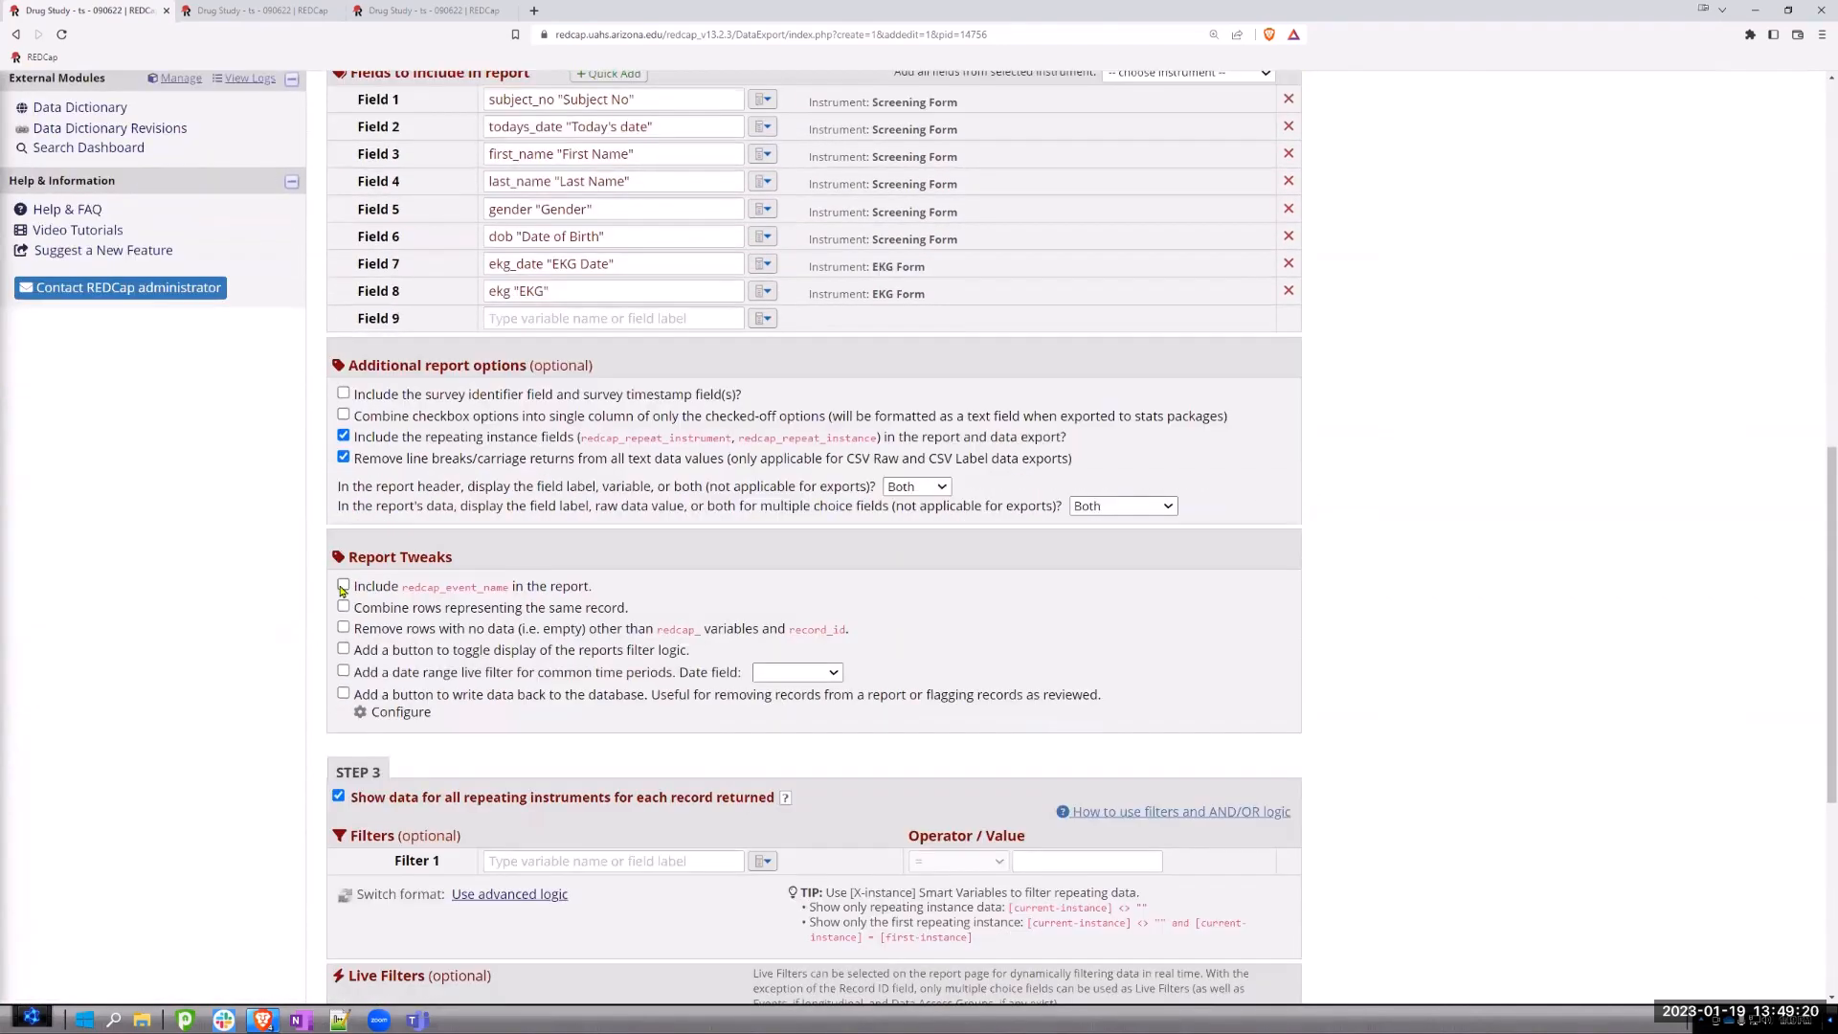
pyautogui.click(343, 585)
pyautogui.click(343, 606)
pyautogui.click(343, 627)
pyautogui.click(344, 650)
pyautogui.click(343, 694)
# - Save the new report and view its results
pyautogui.scroll(-5, 541, 716)
pyautogui.click(771, 816)
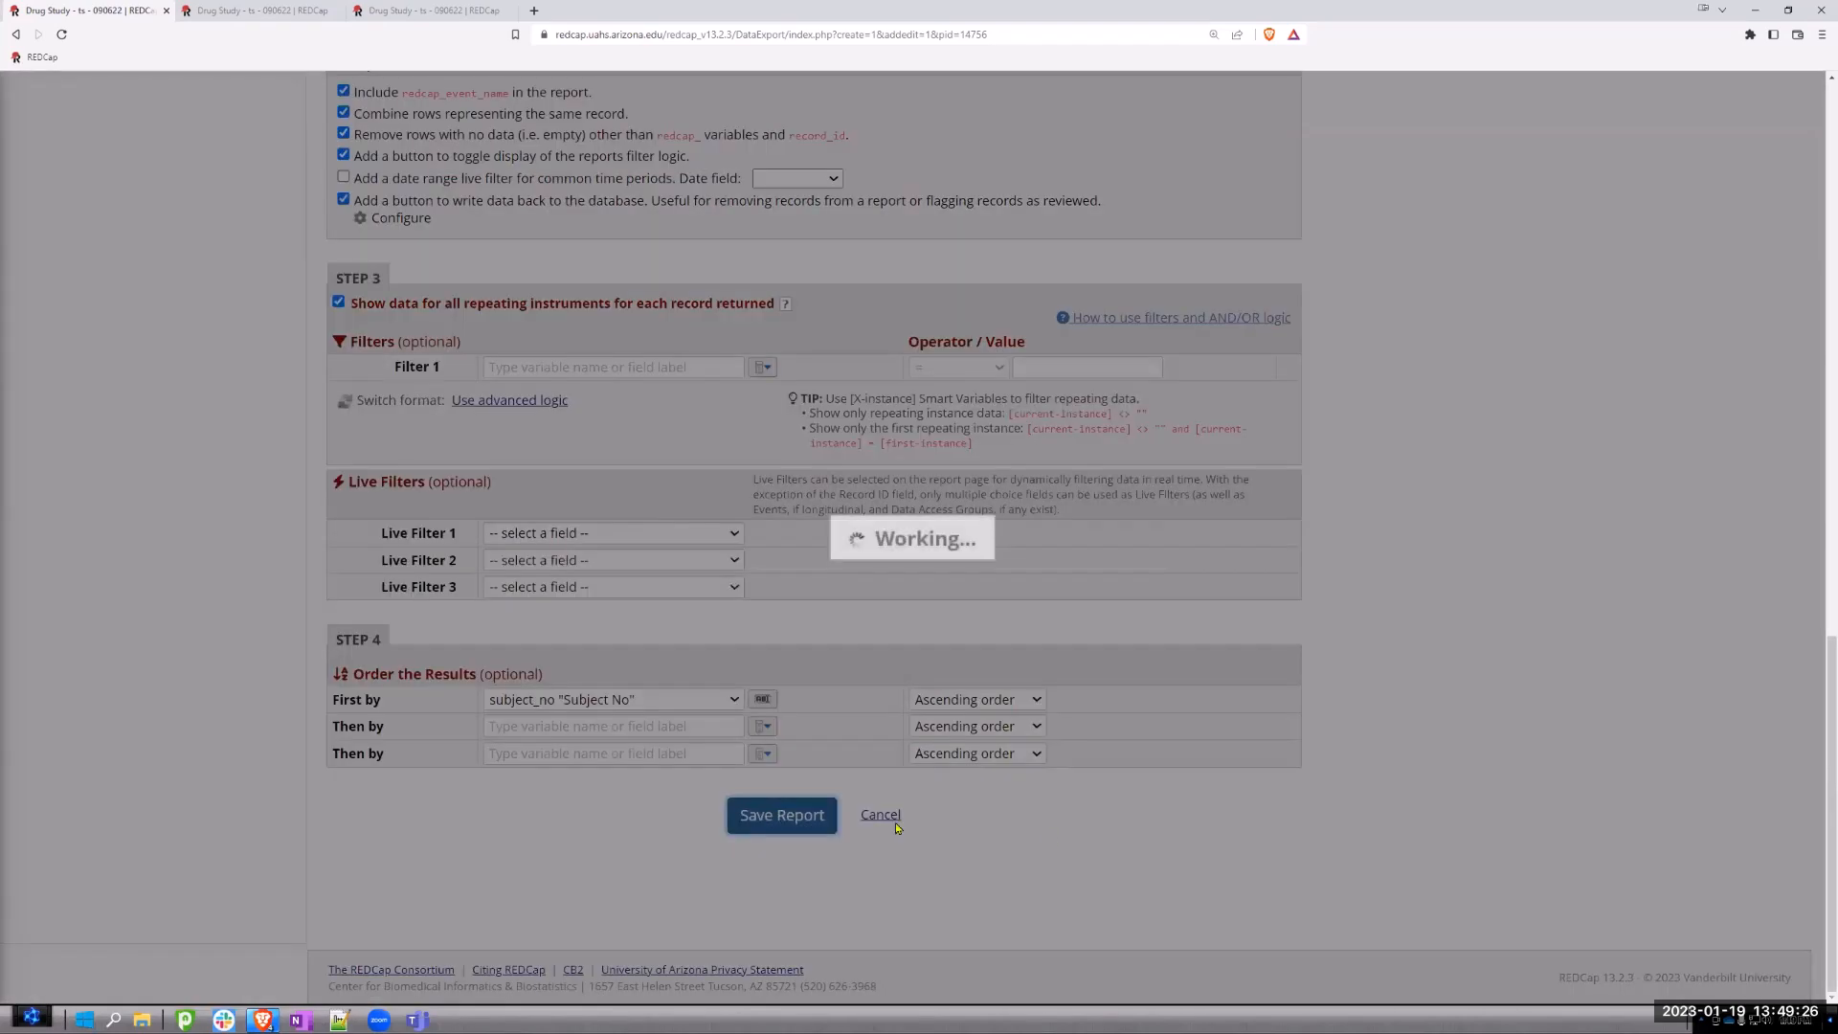
pyautogui.click(714, 581)
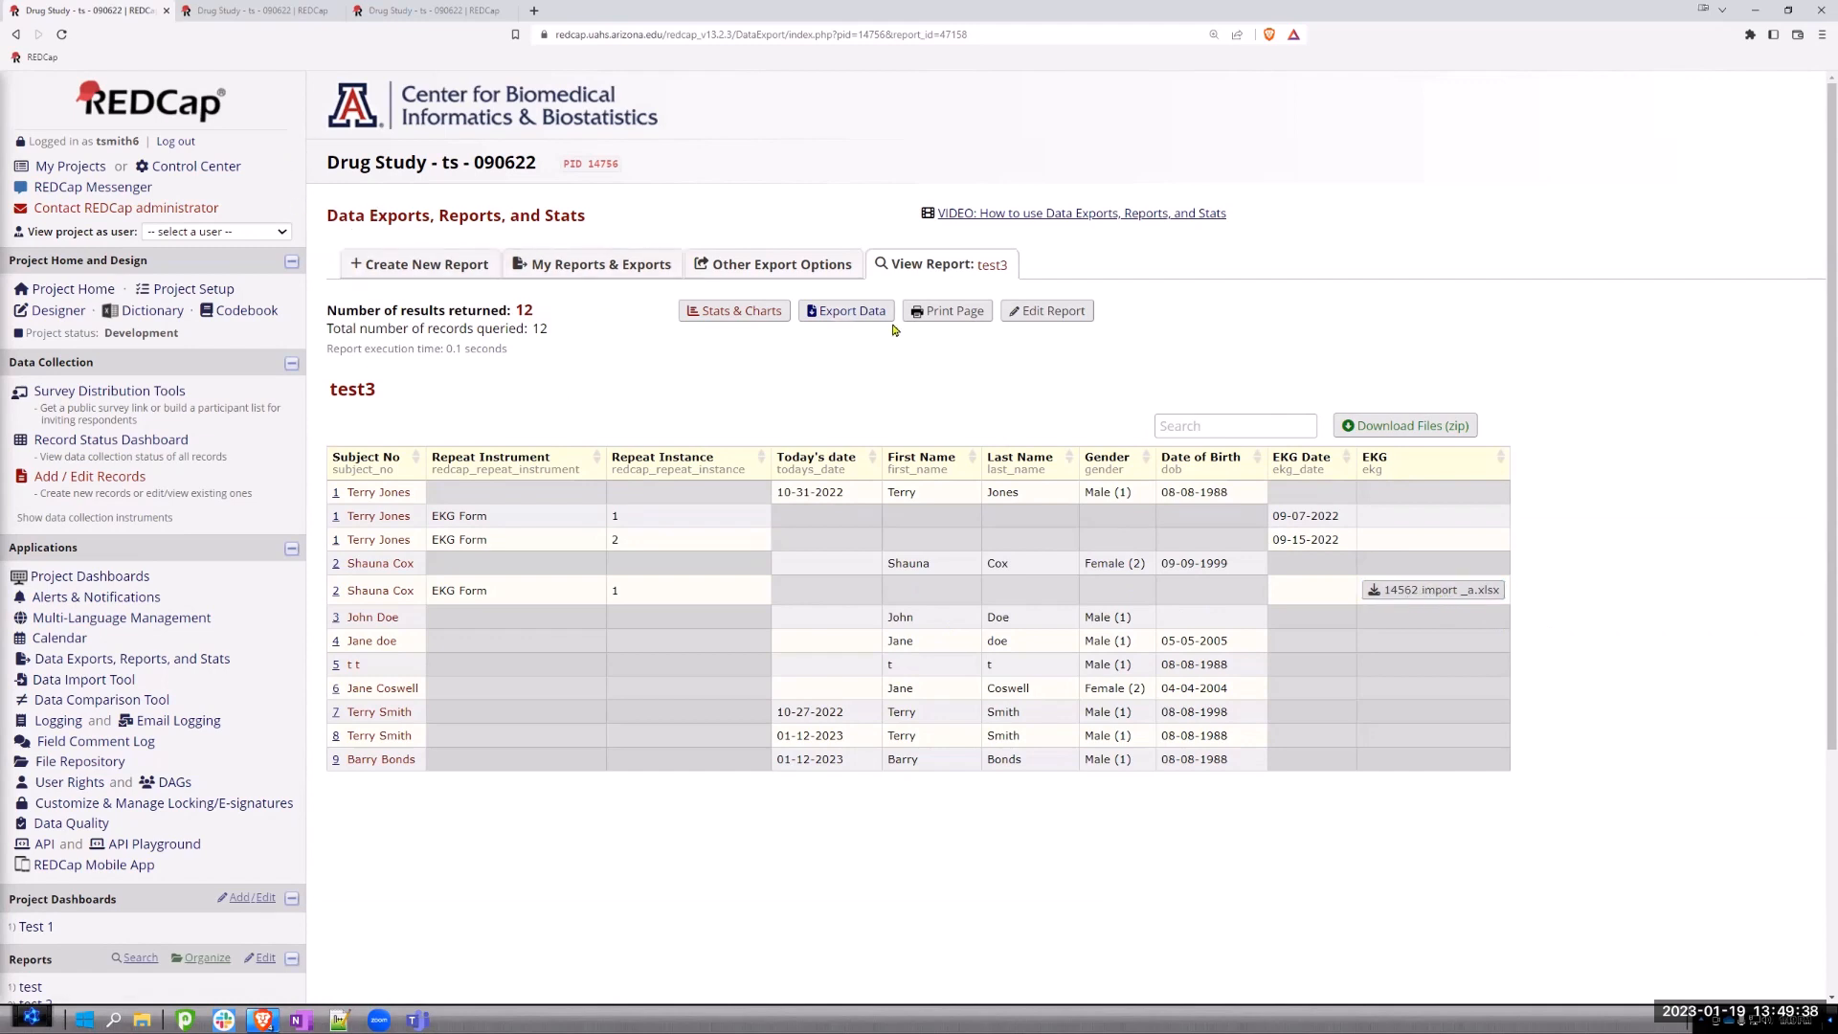
# - Reopen the report "test3" for editing and check its form for the Report Tweaks section
pyautogui.click(1075, 316)
pyautogui.scroll(-5, 1088, 395)
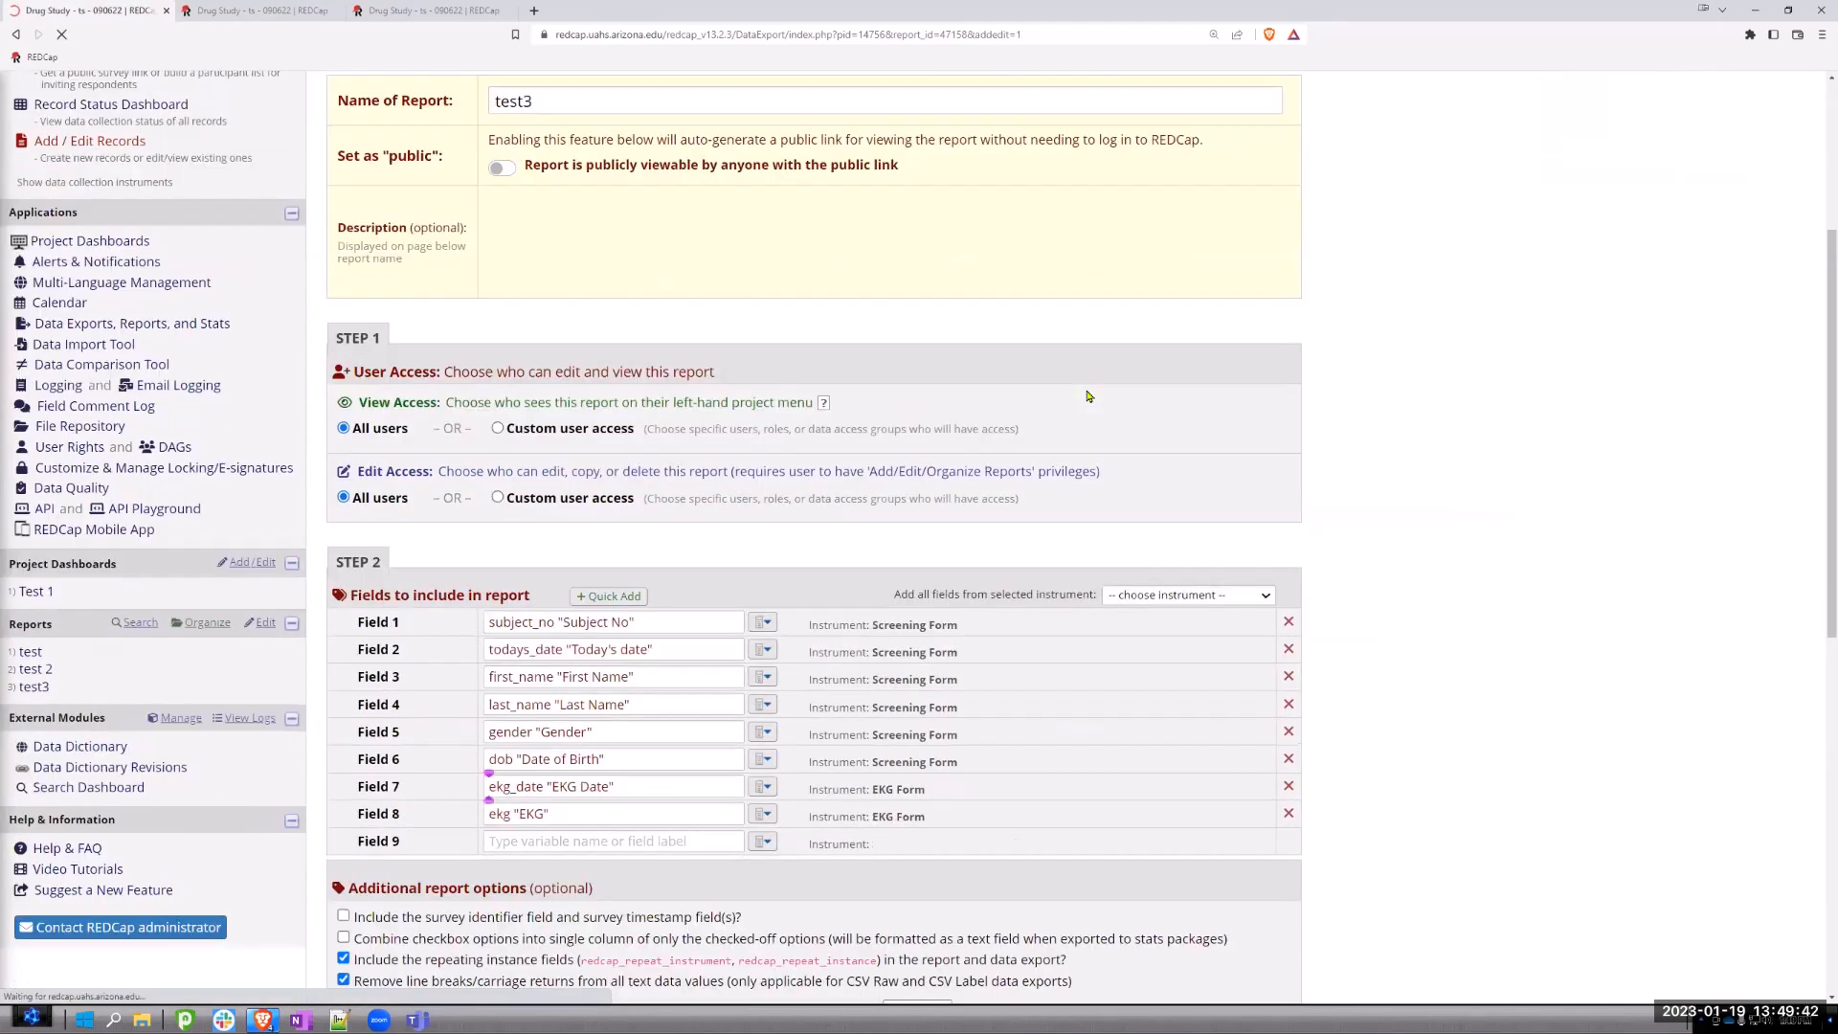
pyautogui.scroll(-3, 1087, 396)
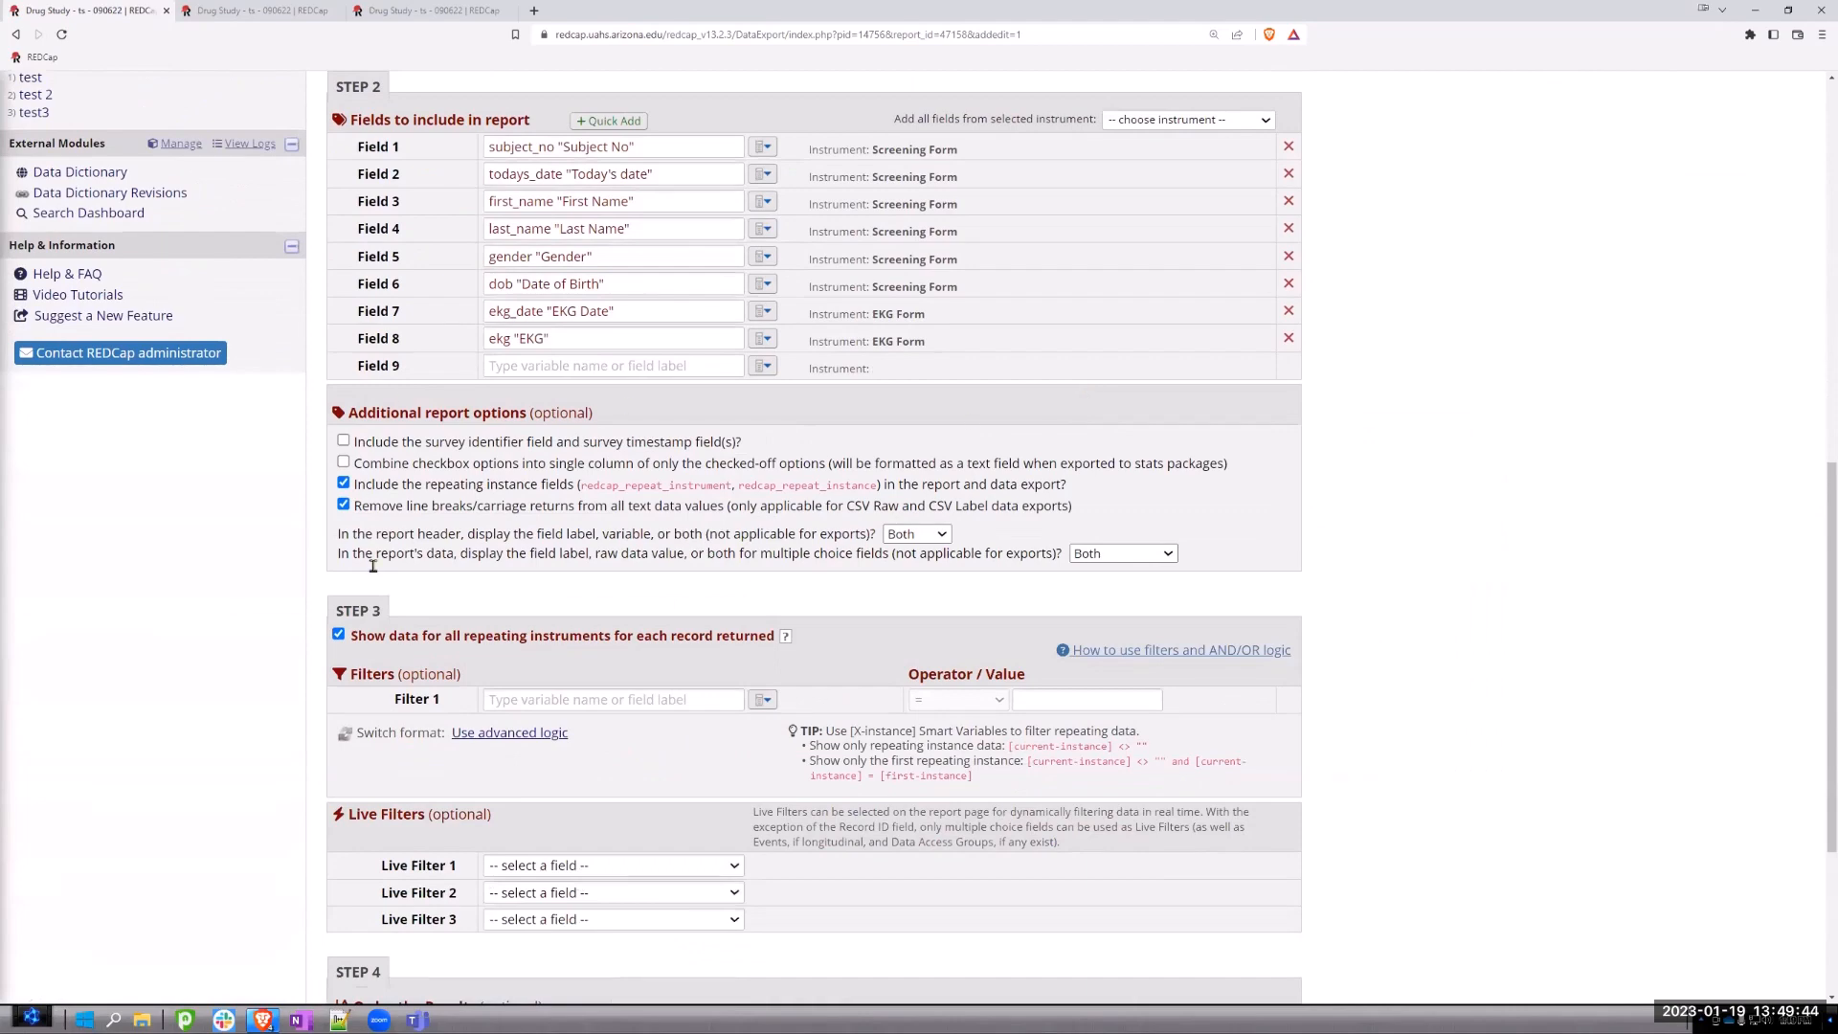
pyautogui.scroll(-3, 659, 525)
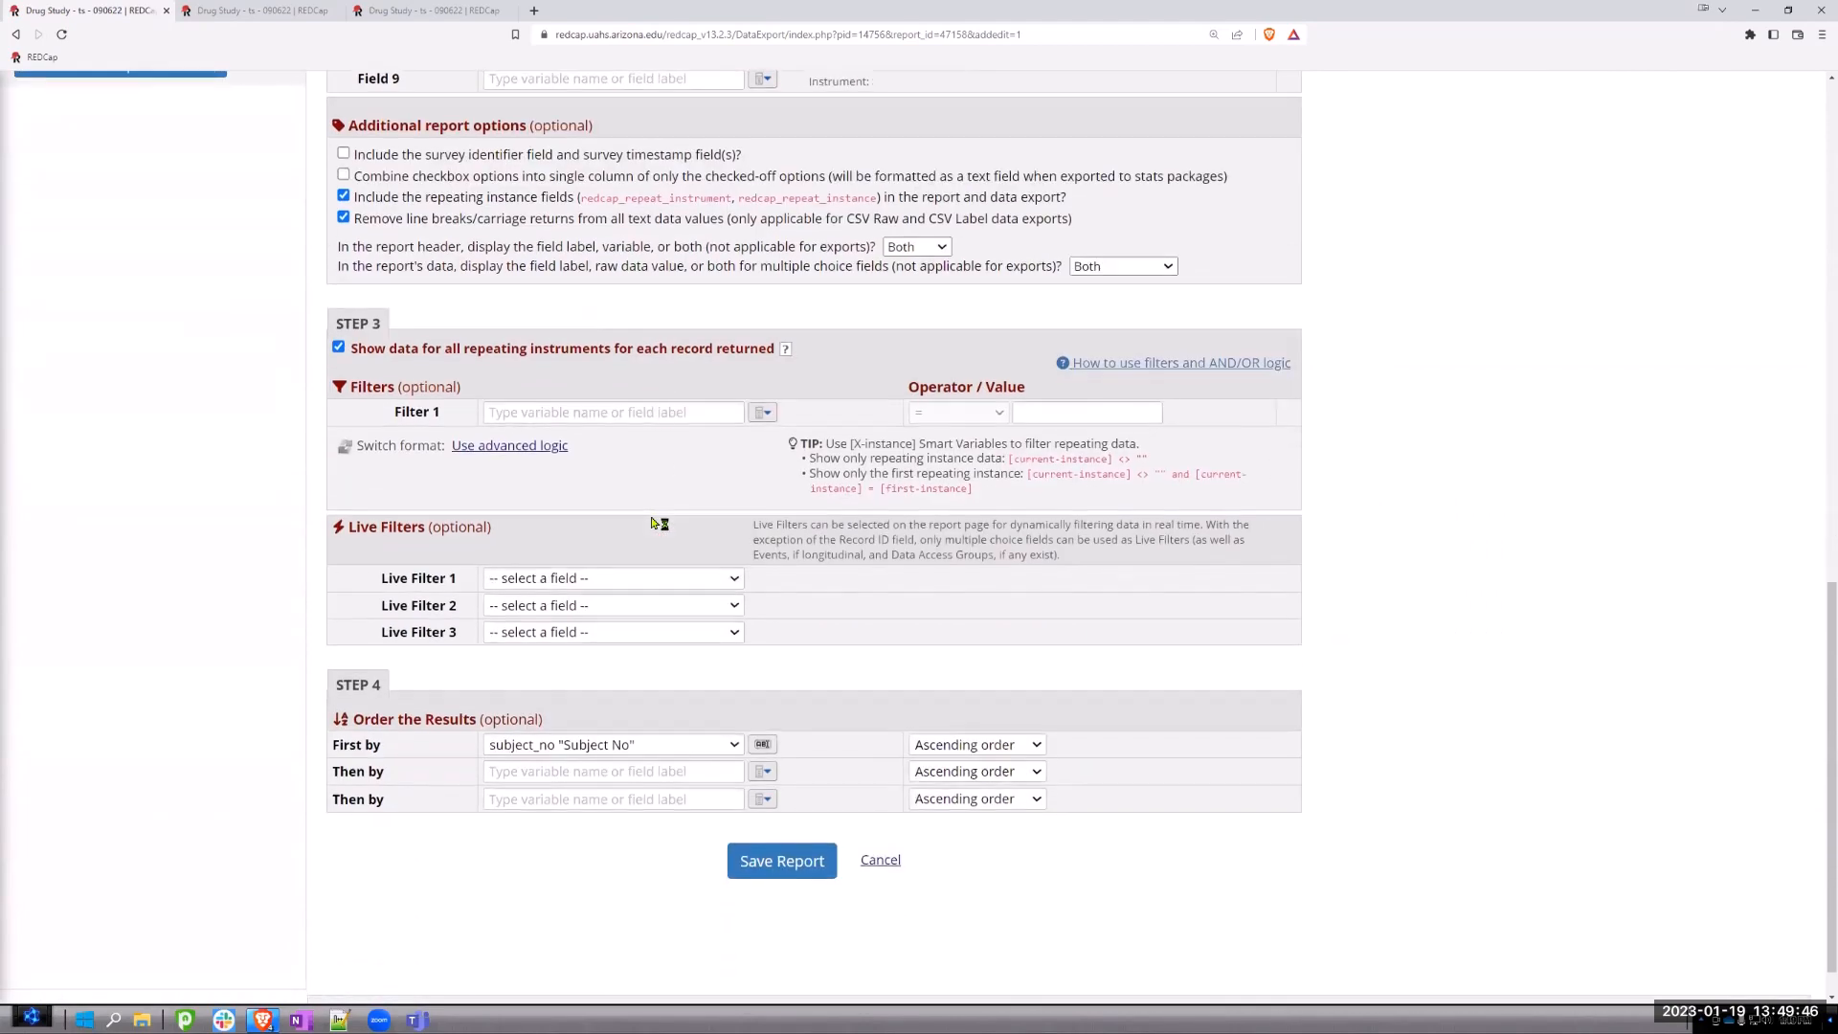
pyautogui.scroll(3, 651, 525)
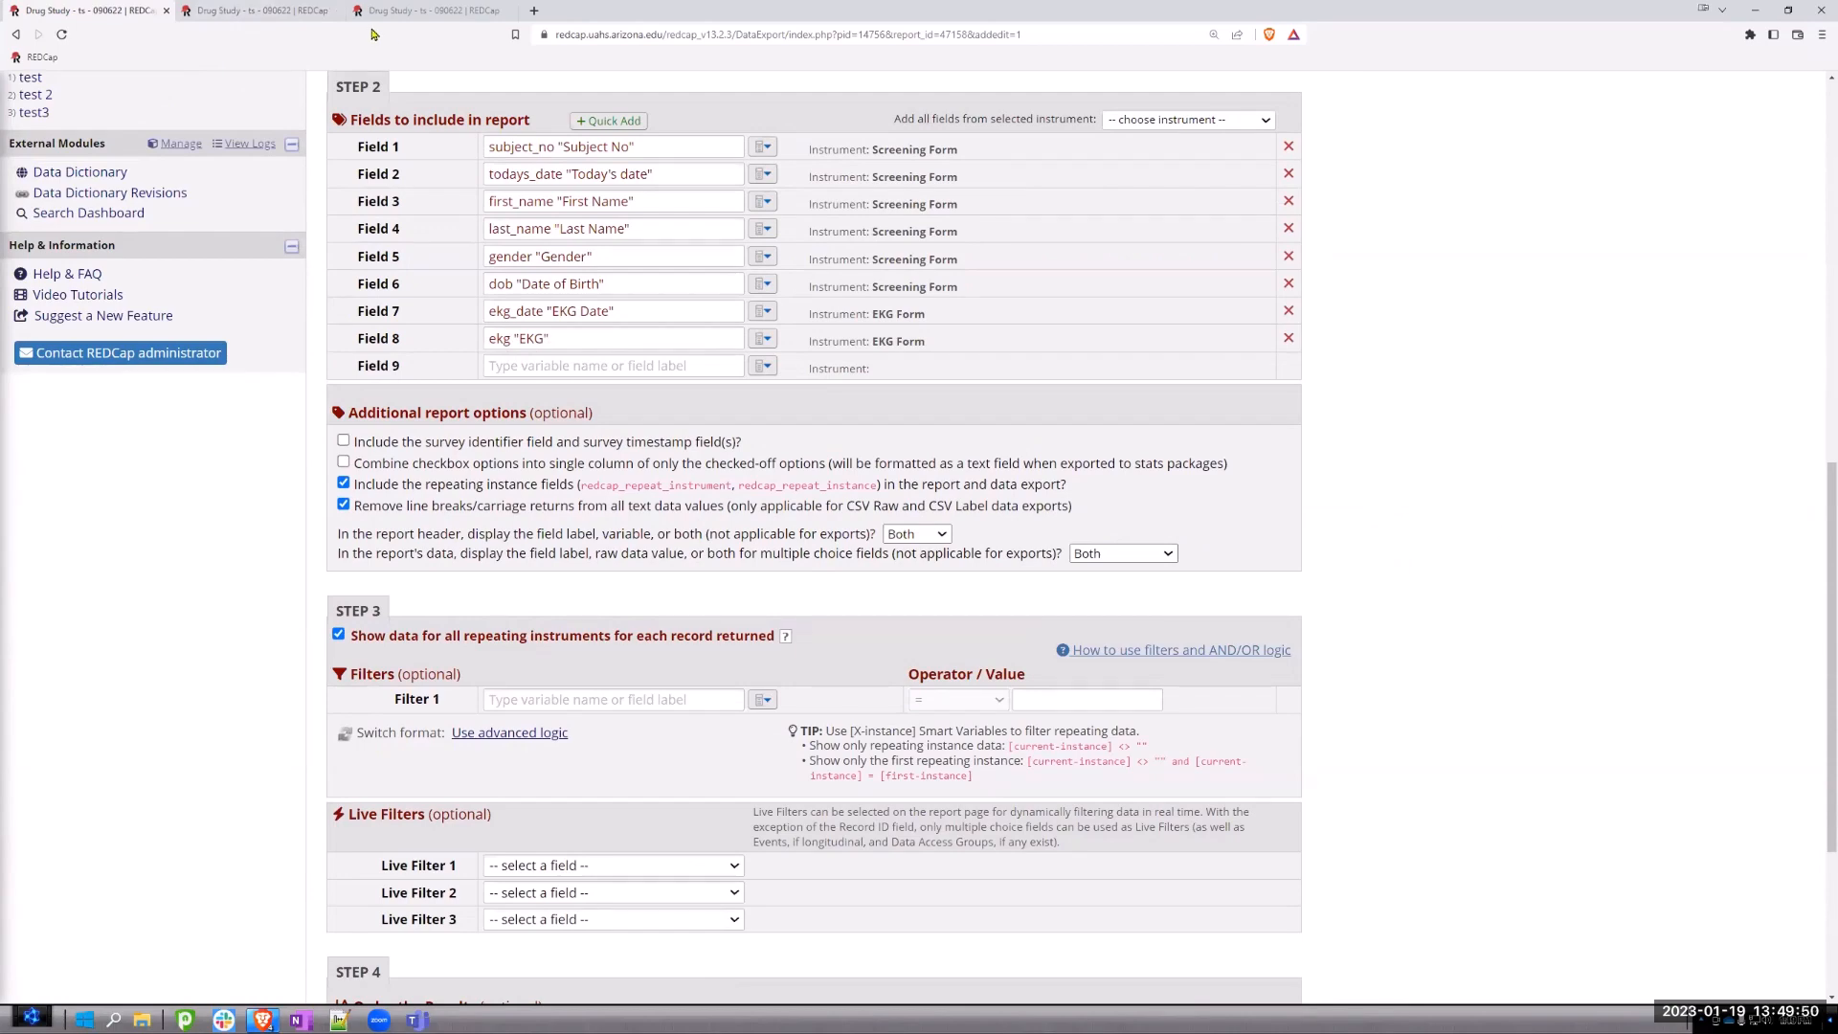
# - Open REDCap's Control Center in a new browser tab and list the available external module updates
pyautogui.click(536, 12)
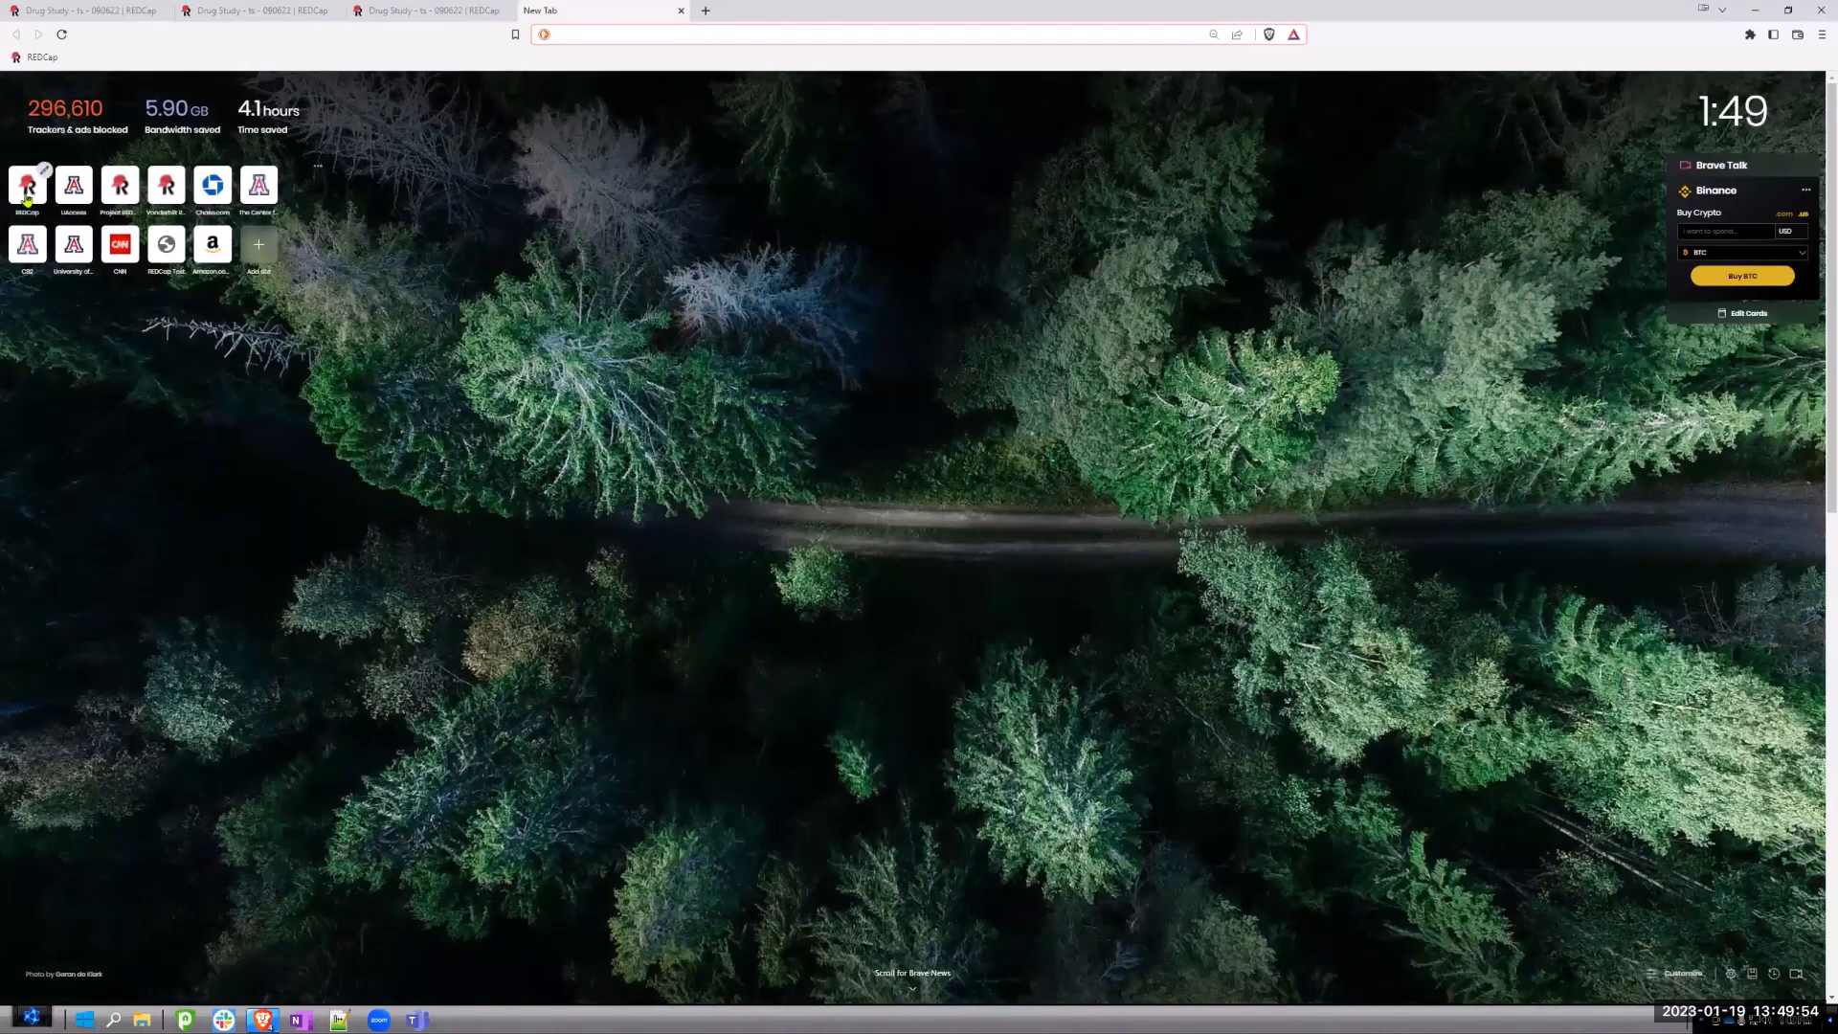
pyautogui.click(27, 185)
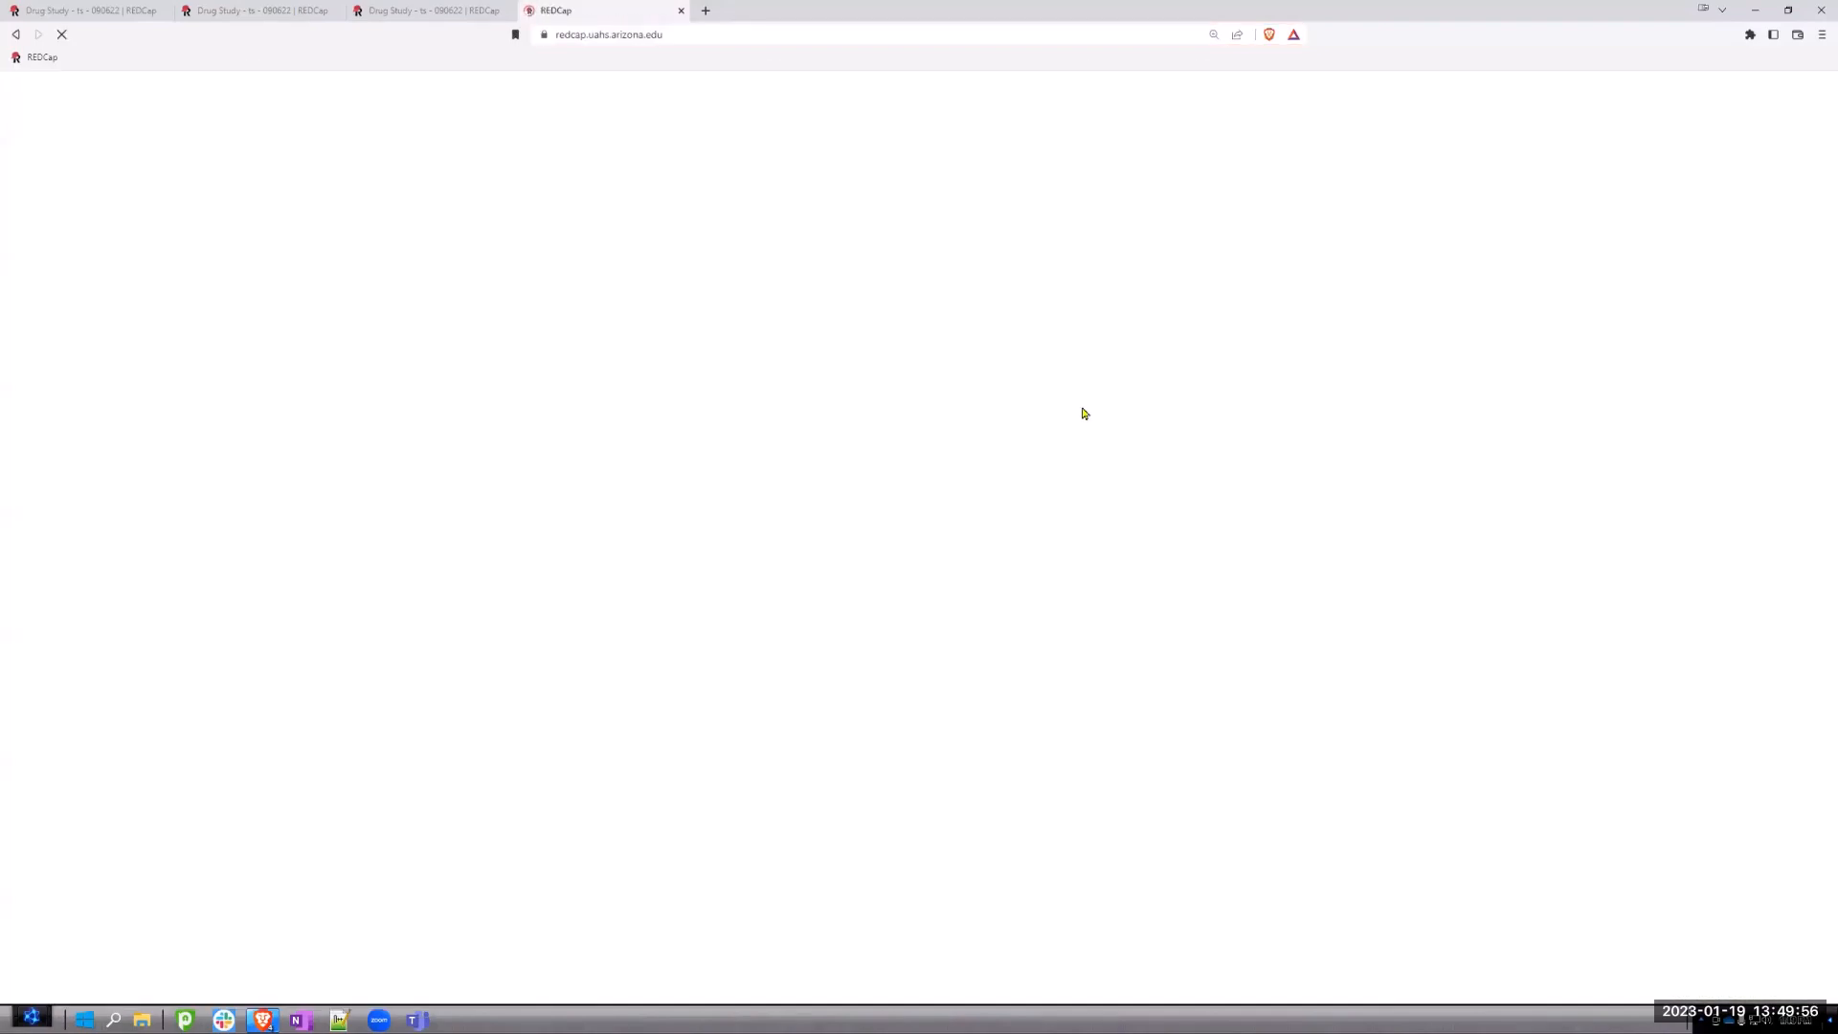
pyautogui.click(877, 97)
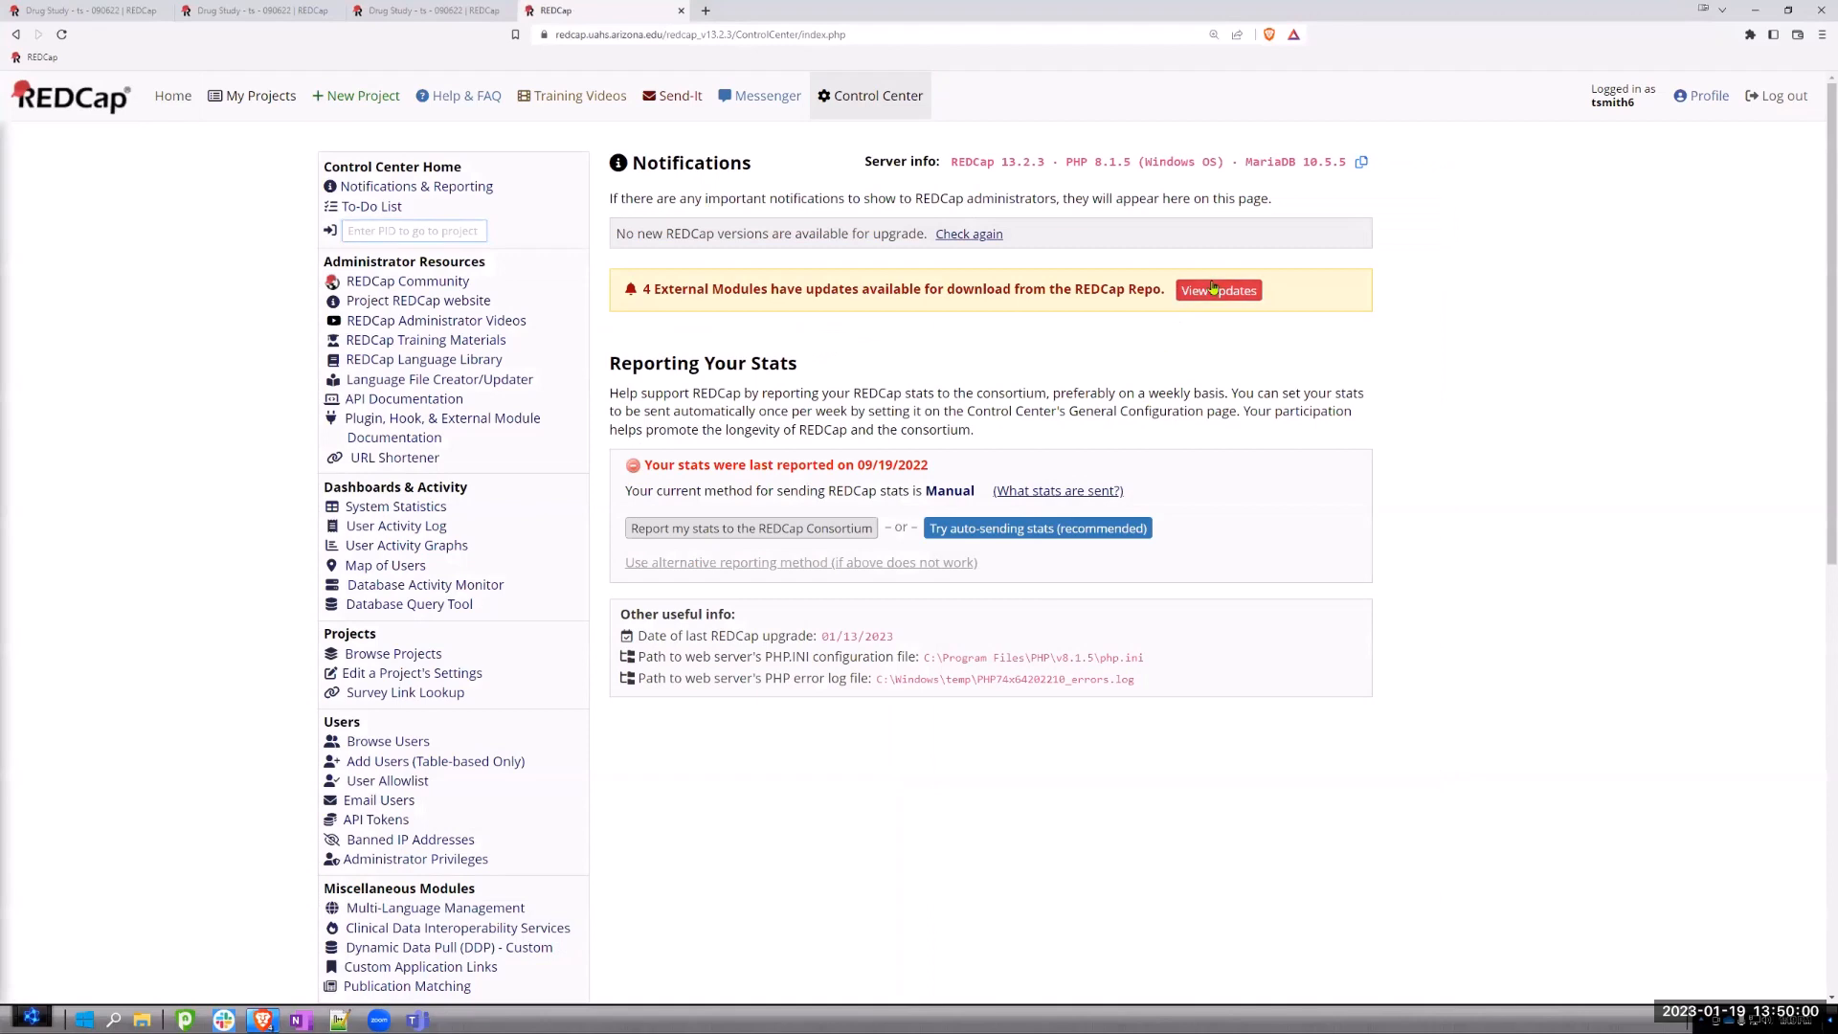
pyautogui.click(1219, 291)
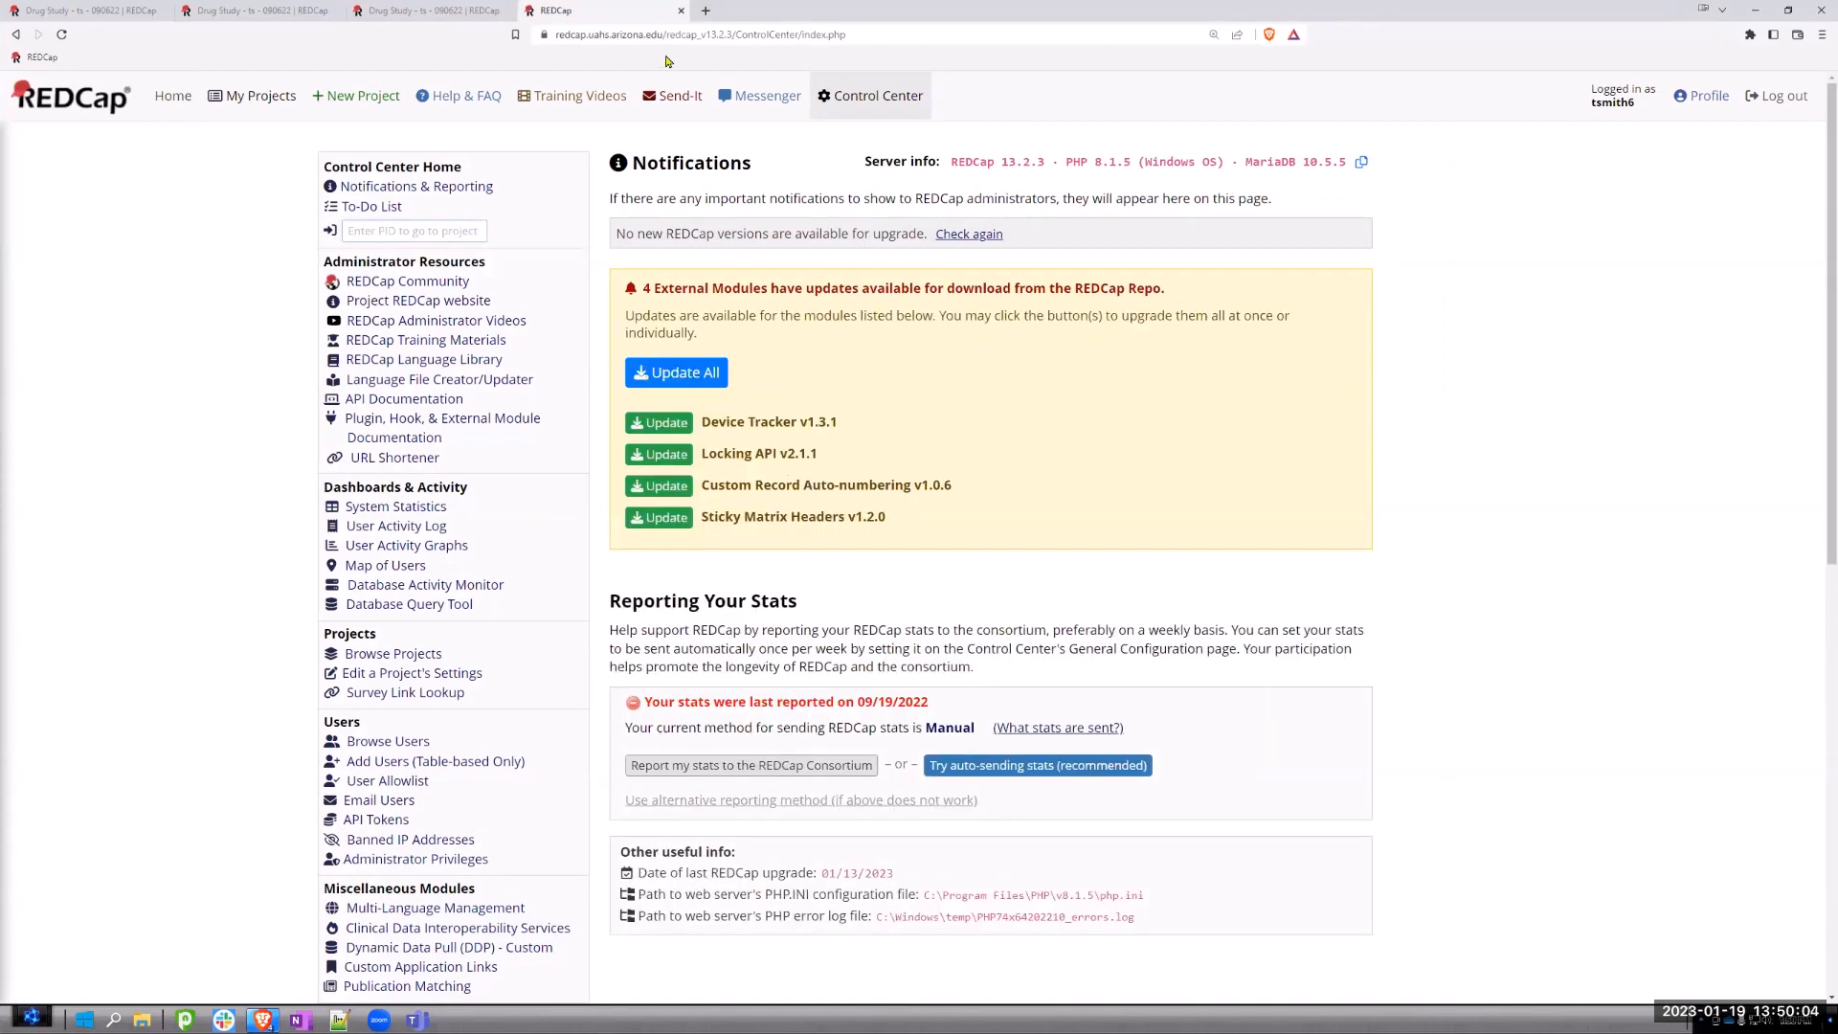
# - Close the Control Center page and look through the "test3" report's edit form, from its name and user access to the result ordering
pyautogui.hotkey('ctrl', 'w')
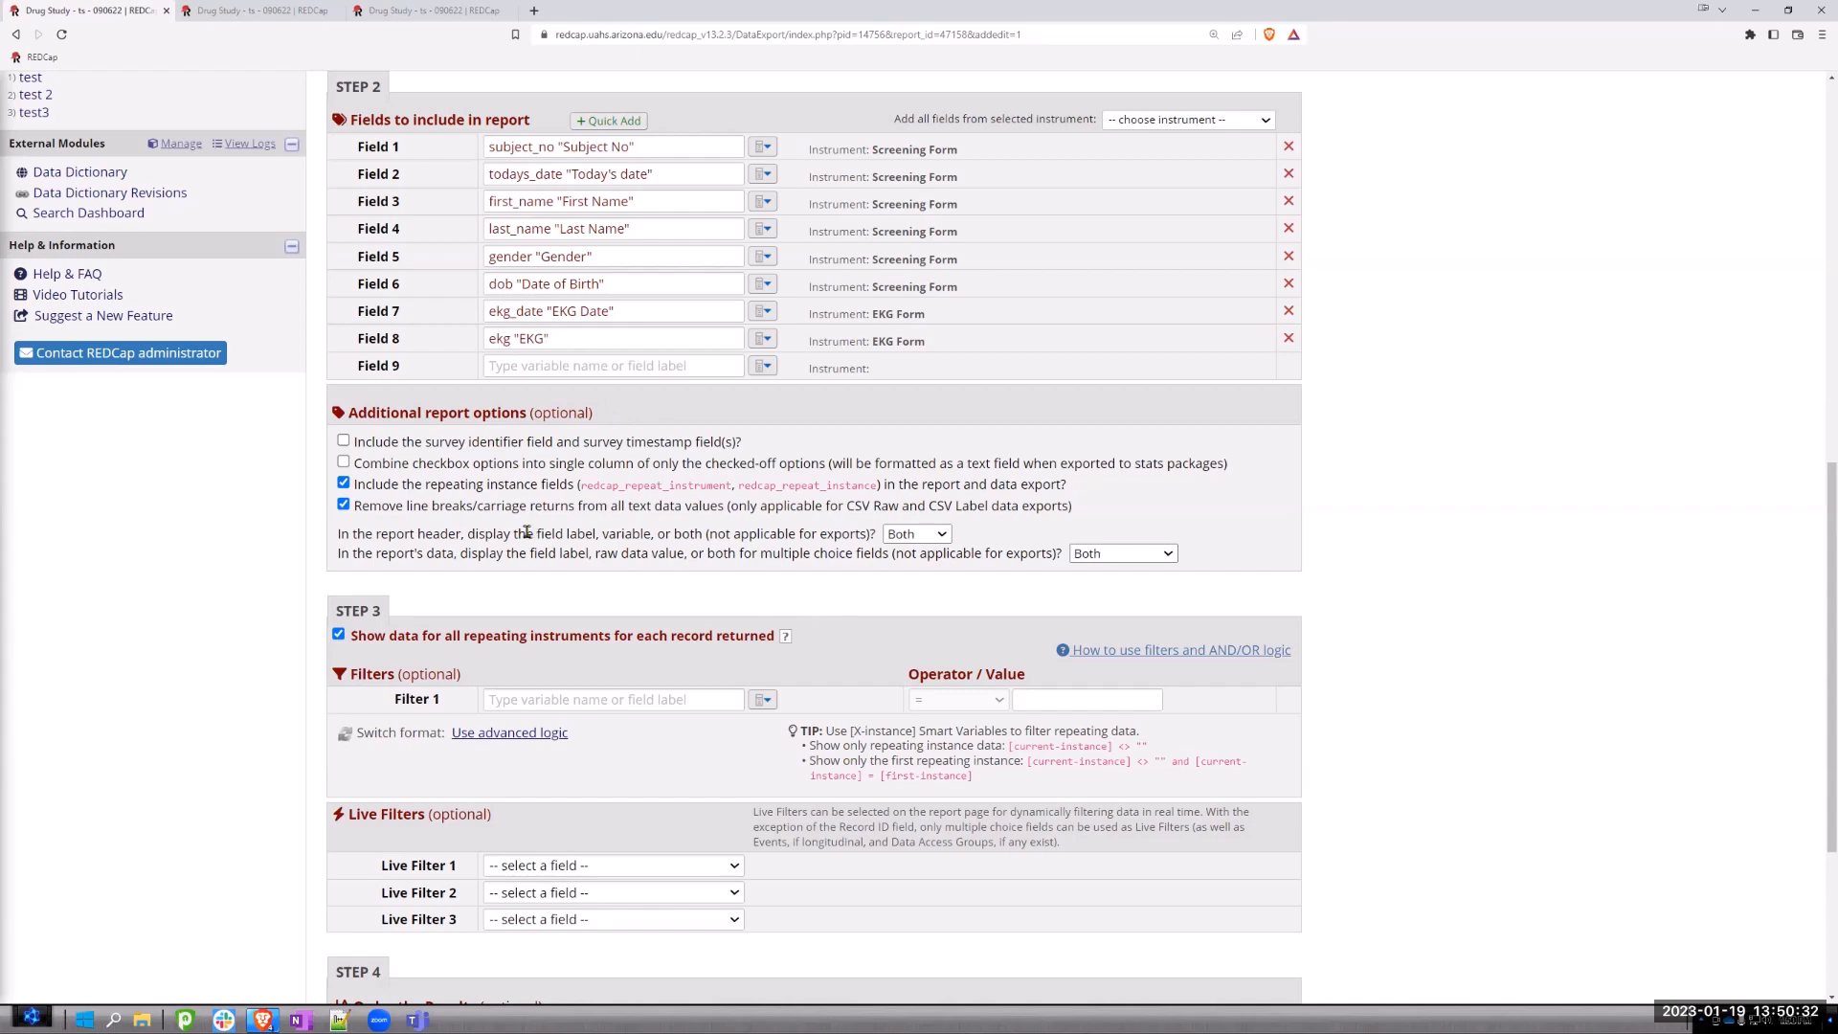
pyautogui.scroll(3, 528, 526)
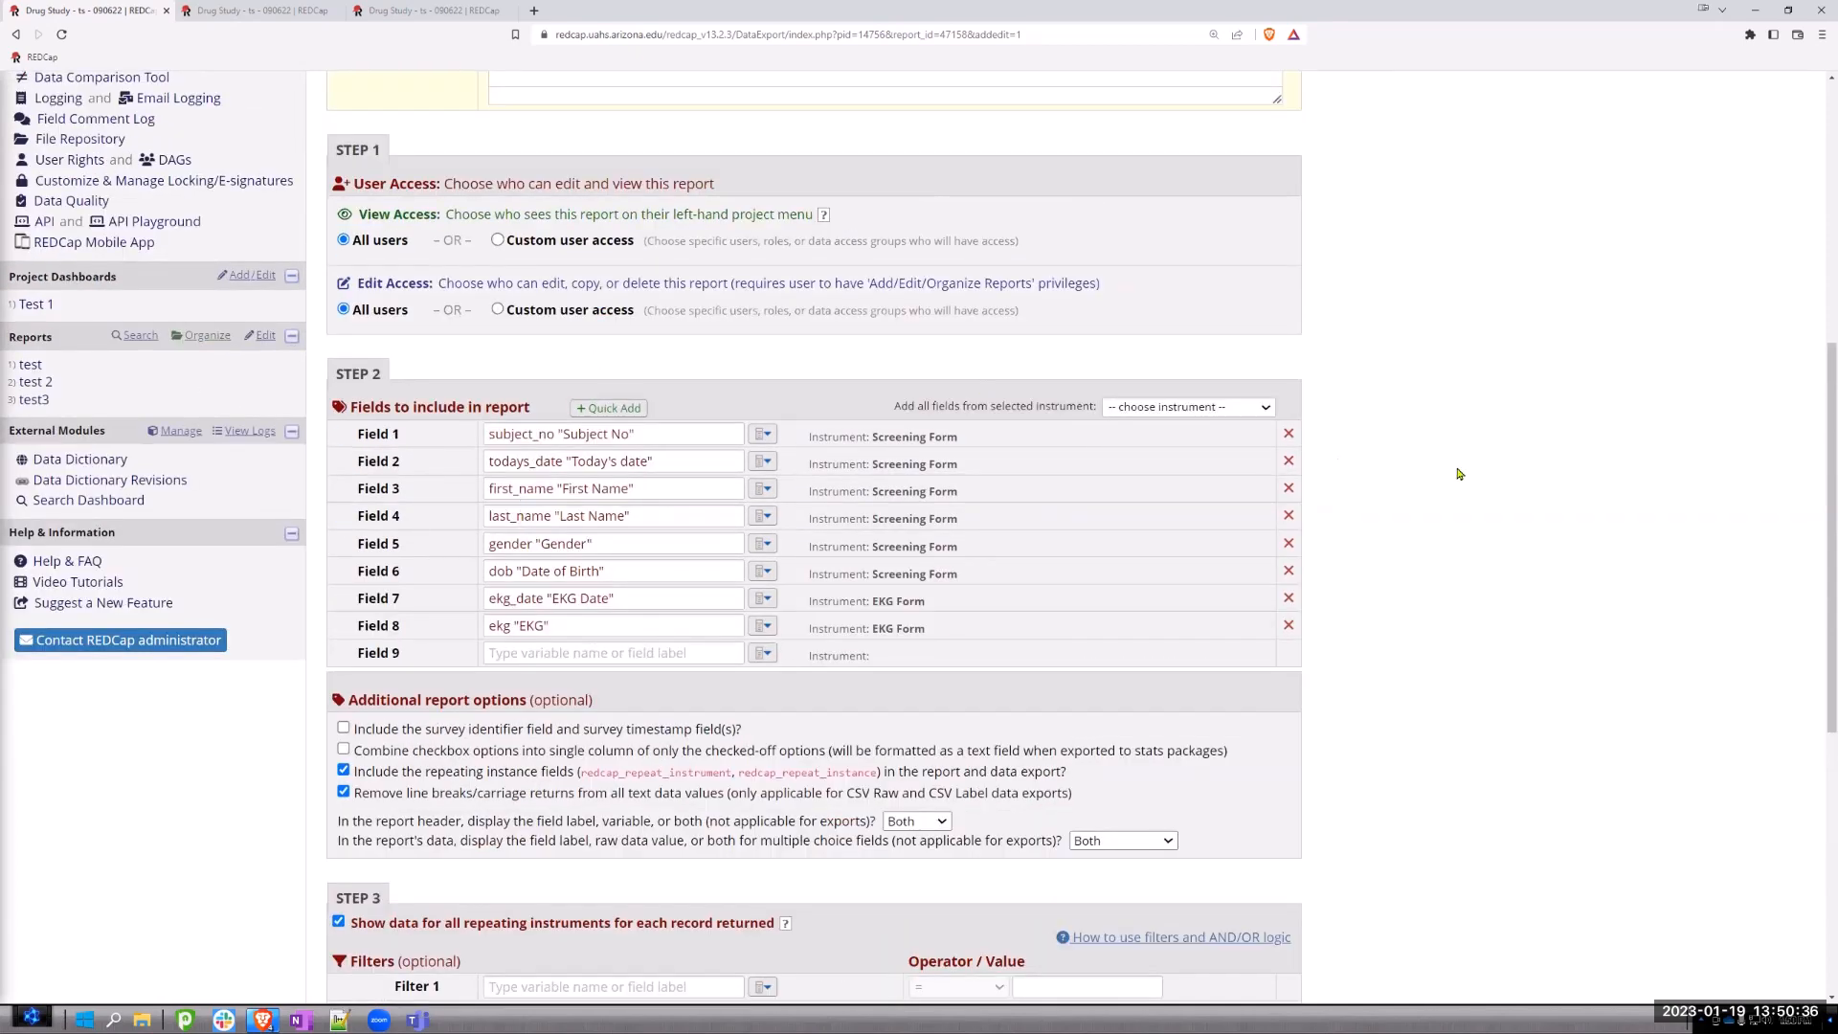
pyautogui.scroll(-7, 1470, 480)
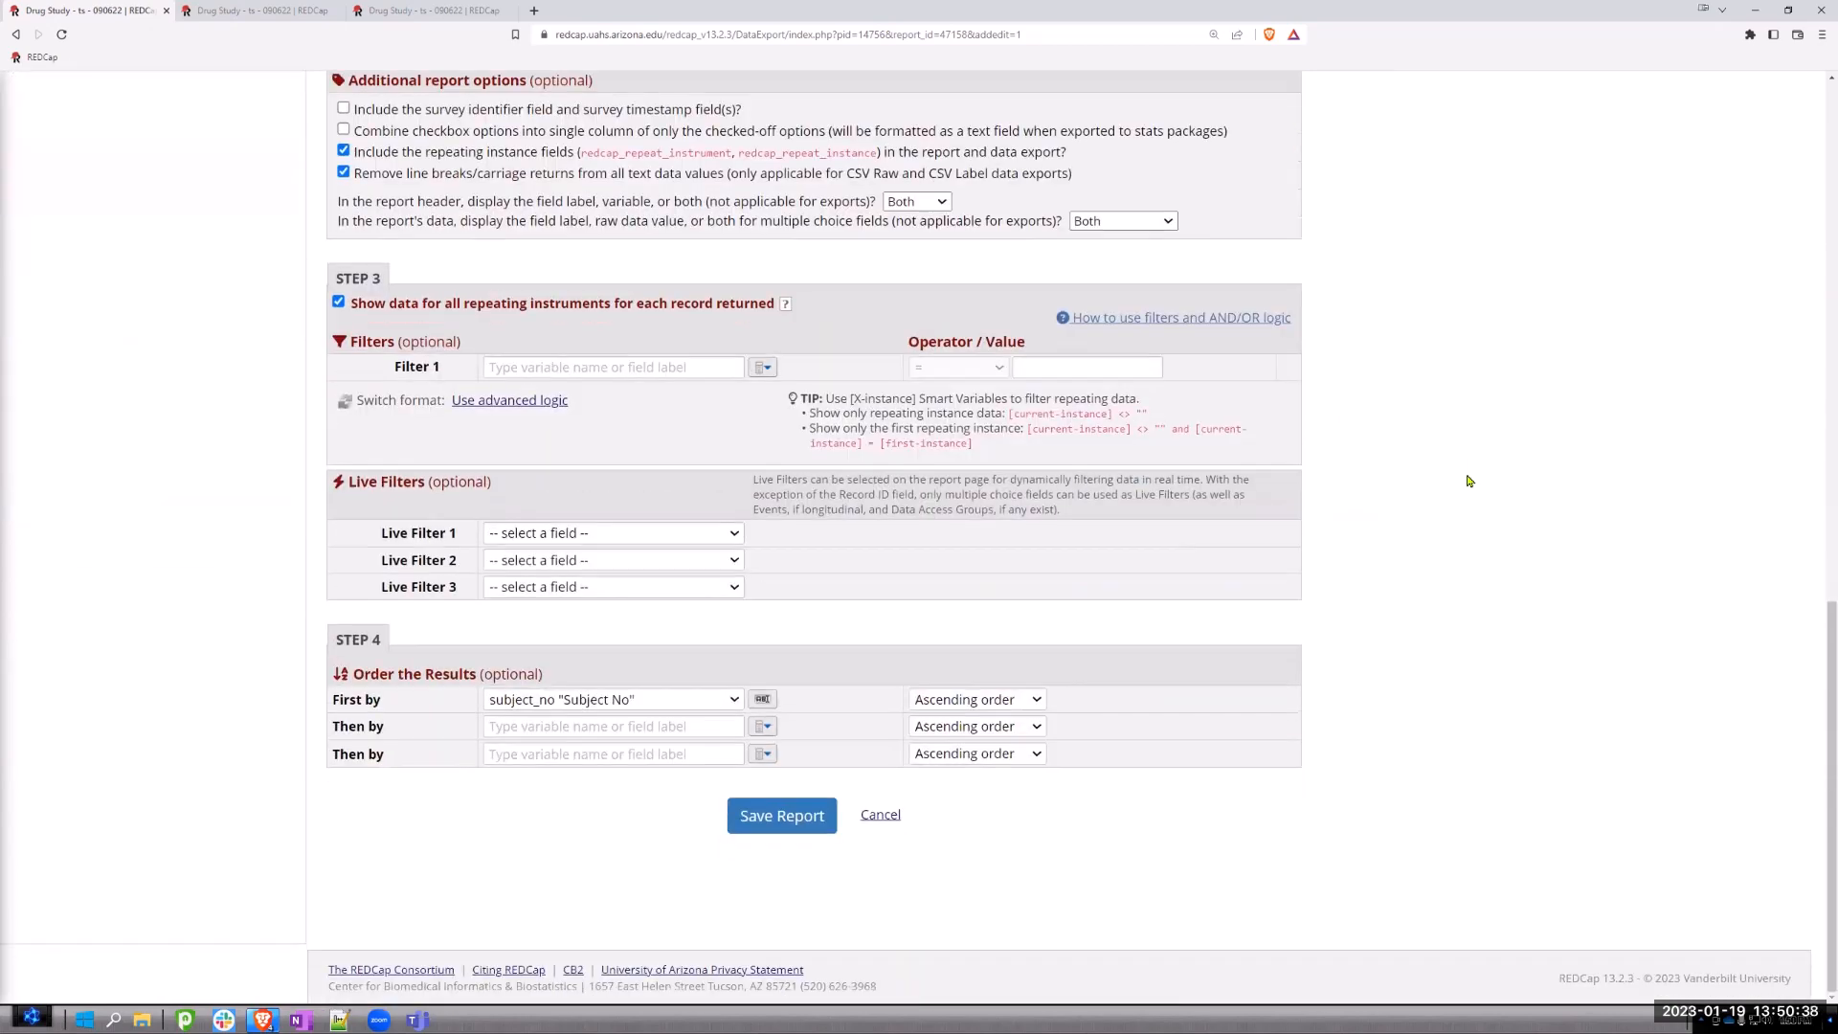
pyautogui.scroll(3, 818, 360)
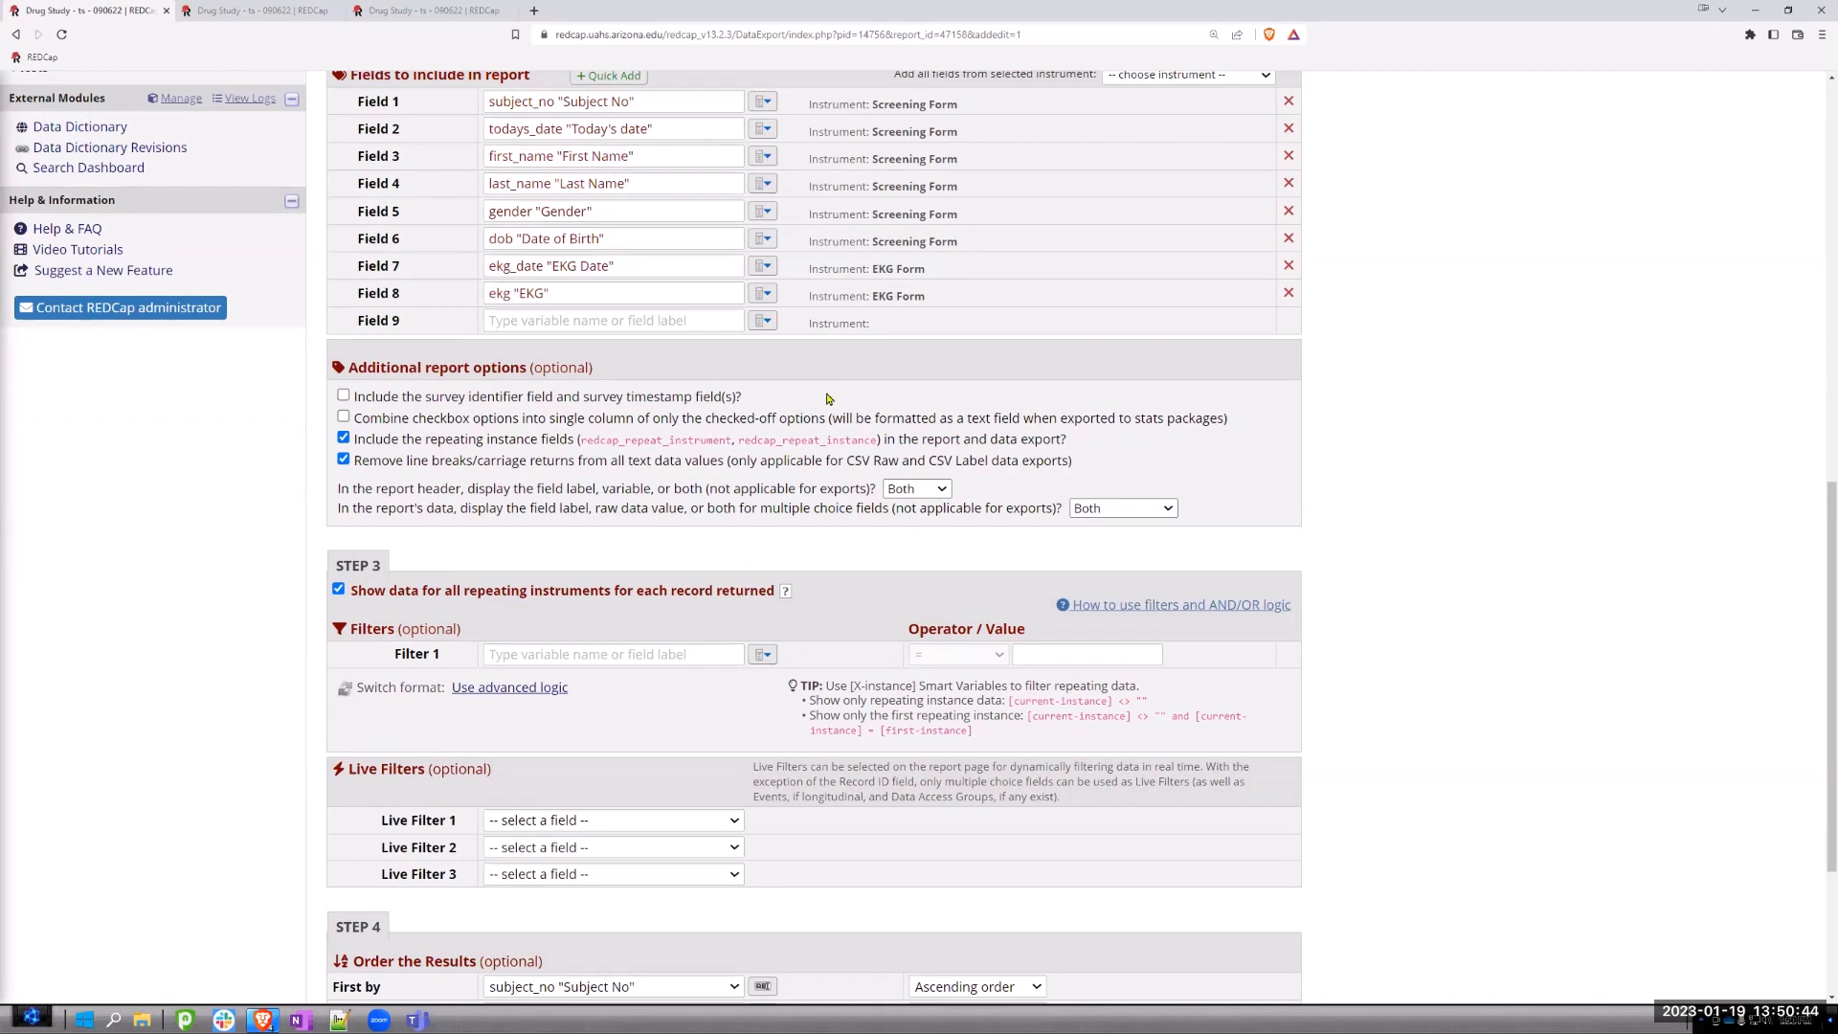
pyautogui.scroll(1, 807, 407)
pyautogui.scroll(3, 414, 323)
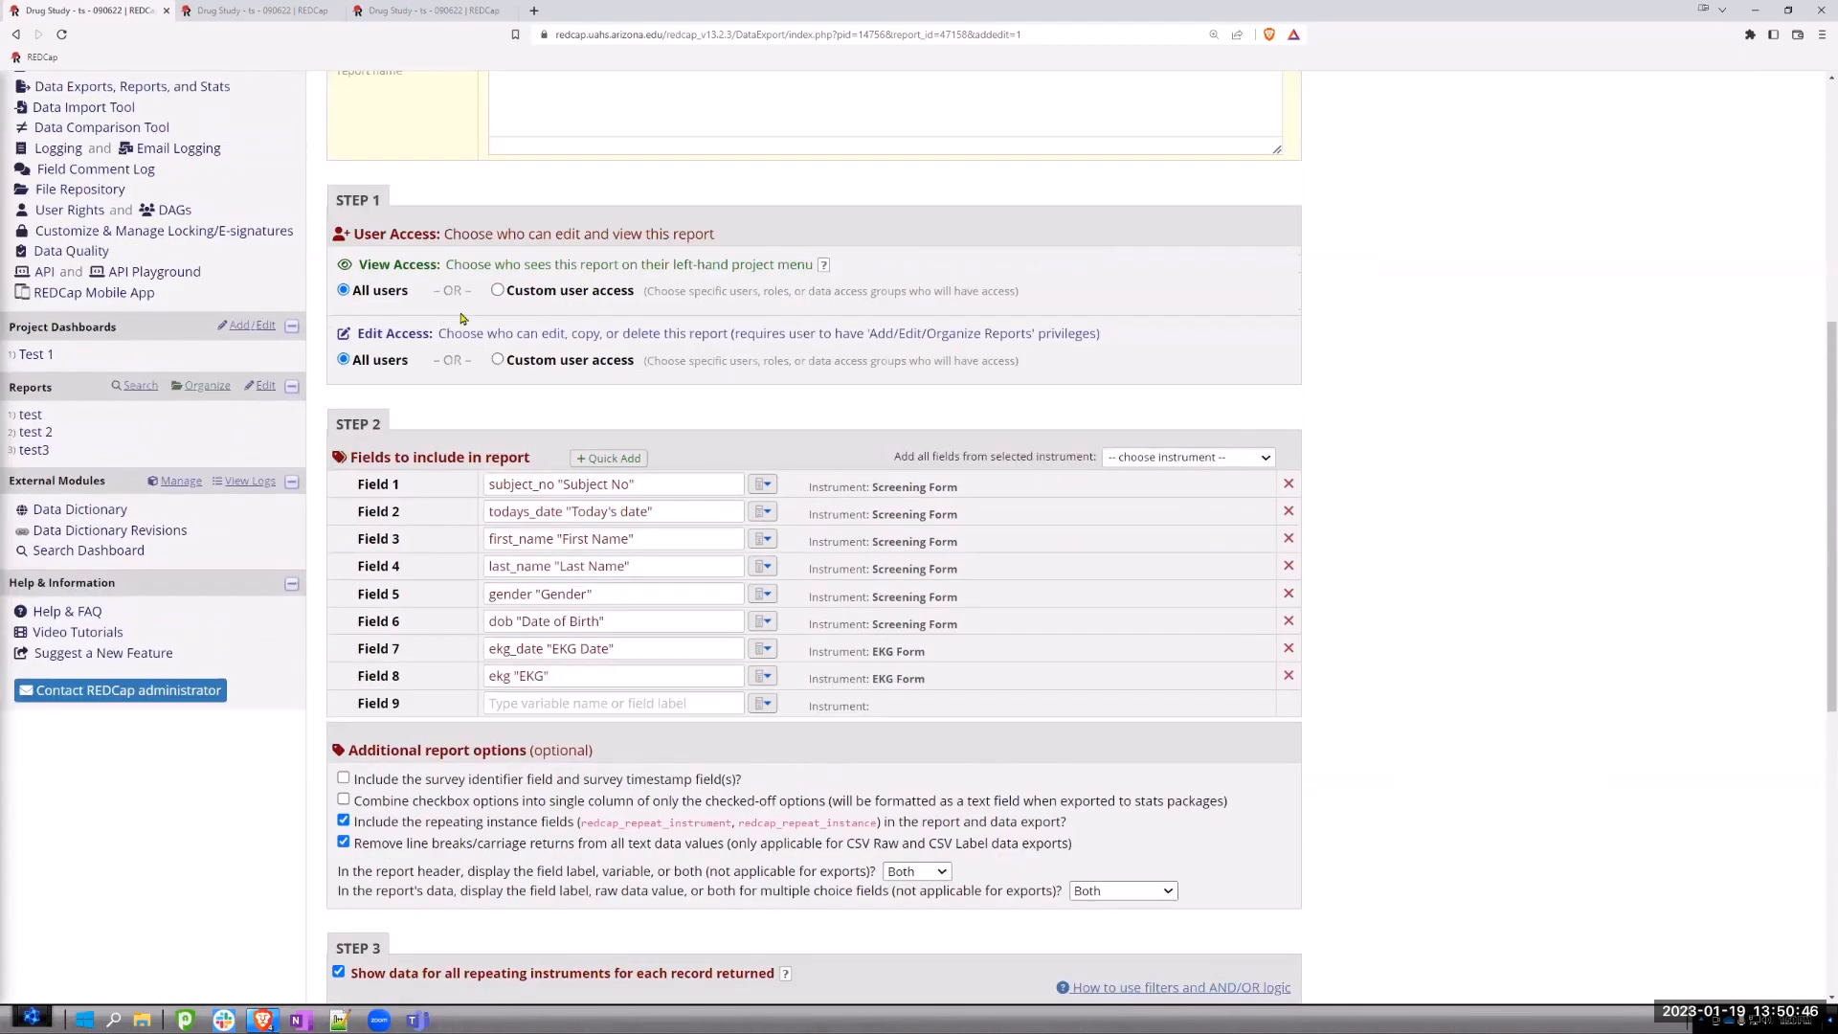
pyautogui.scroll(3, 729, 351)
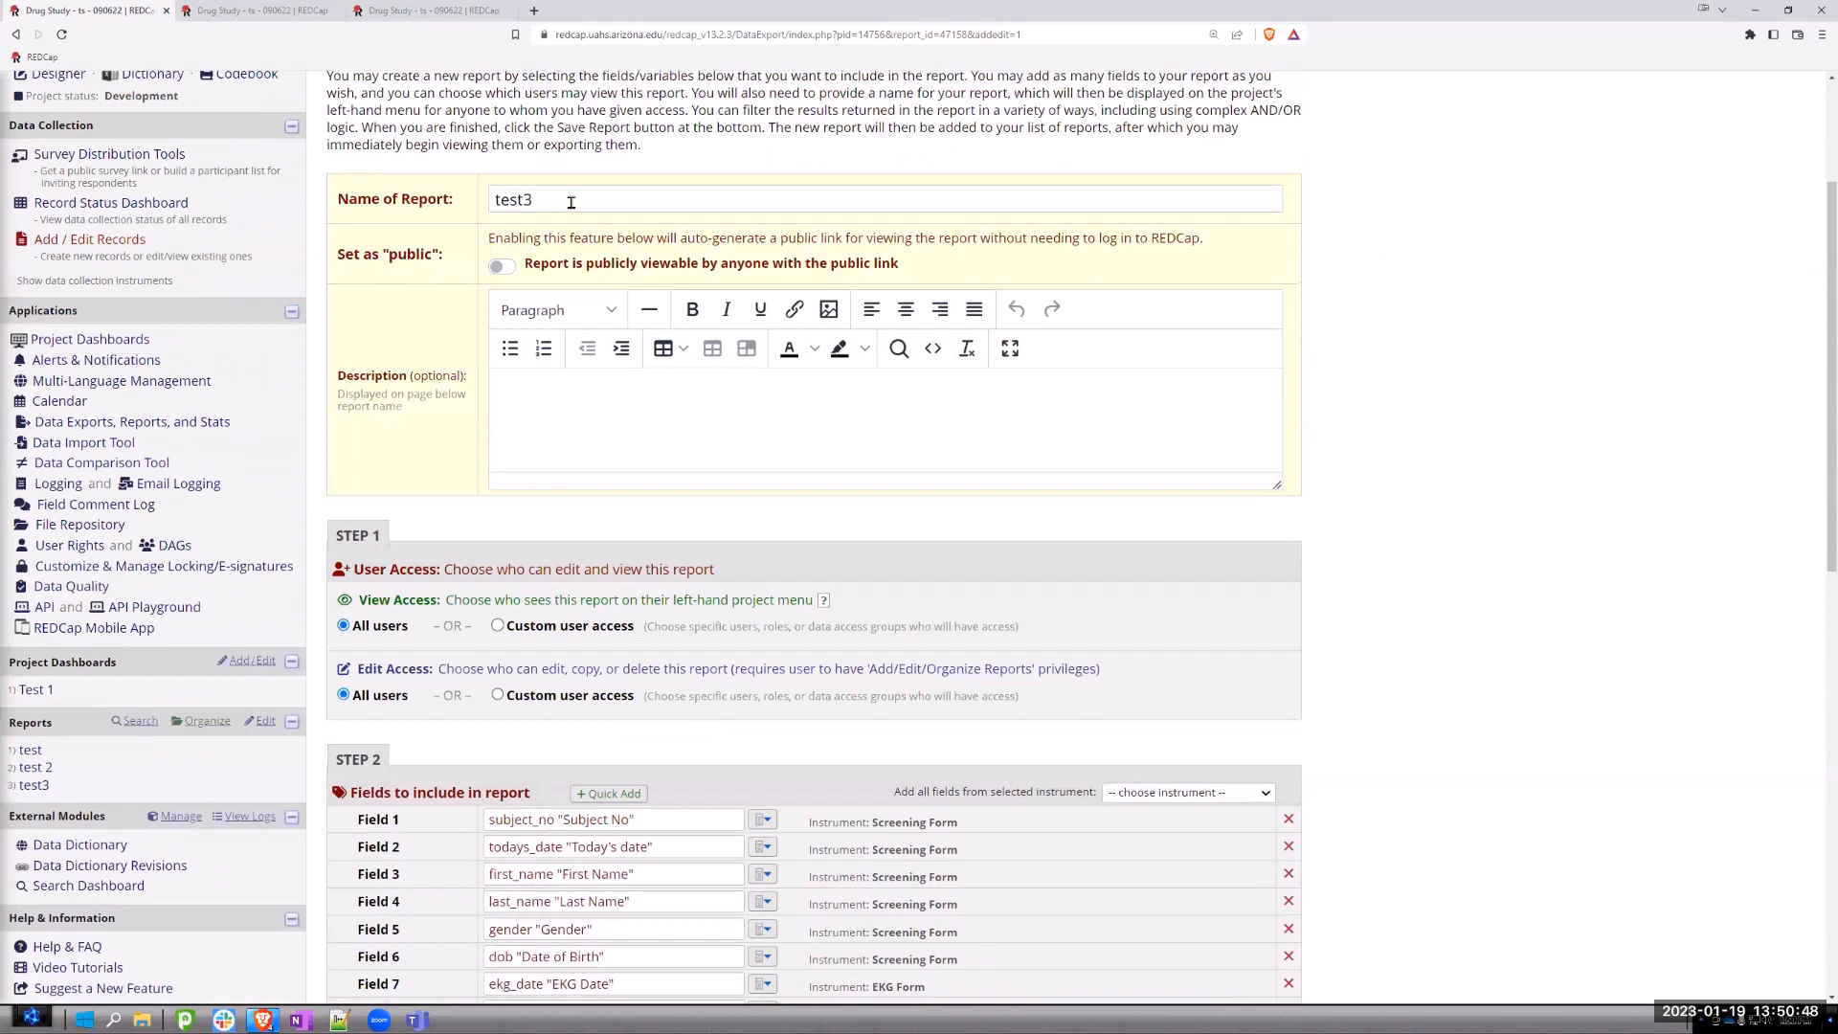